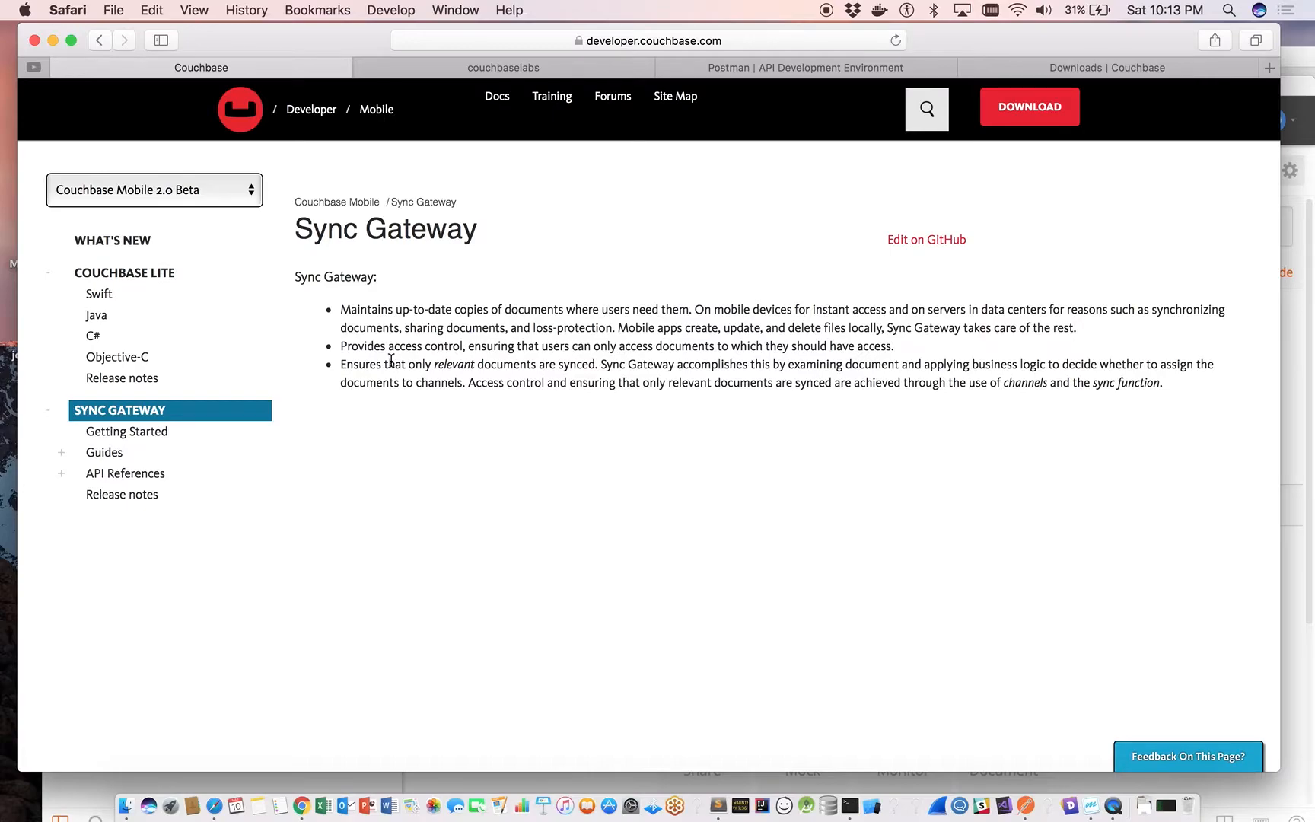
Open the Sync Gateway Public REST API reference and view the Postman download page.
click(63, 474)
click(130, 494)
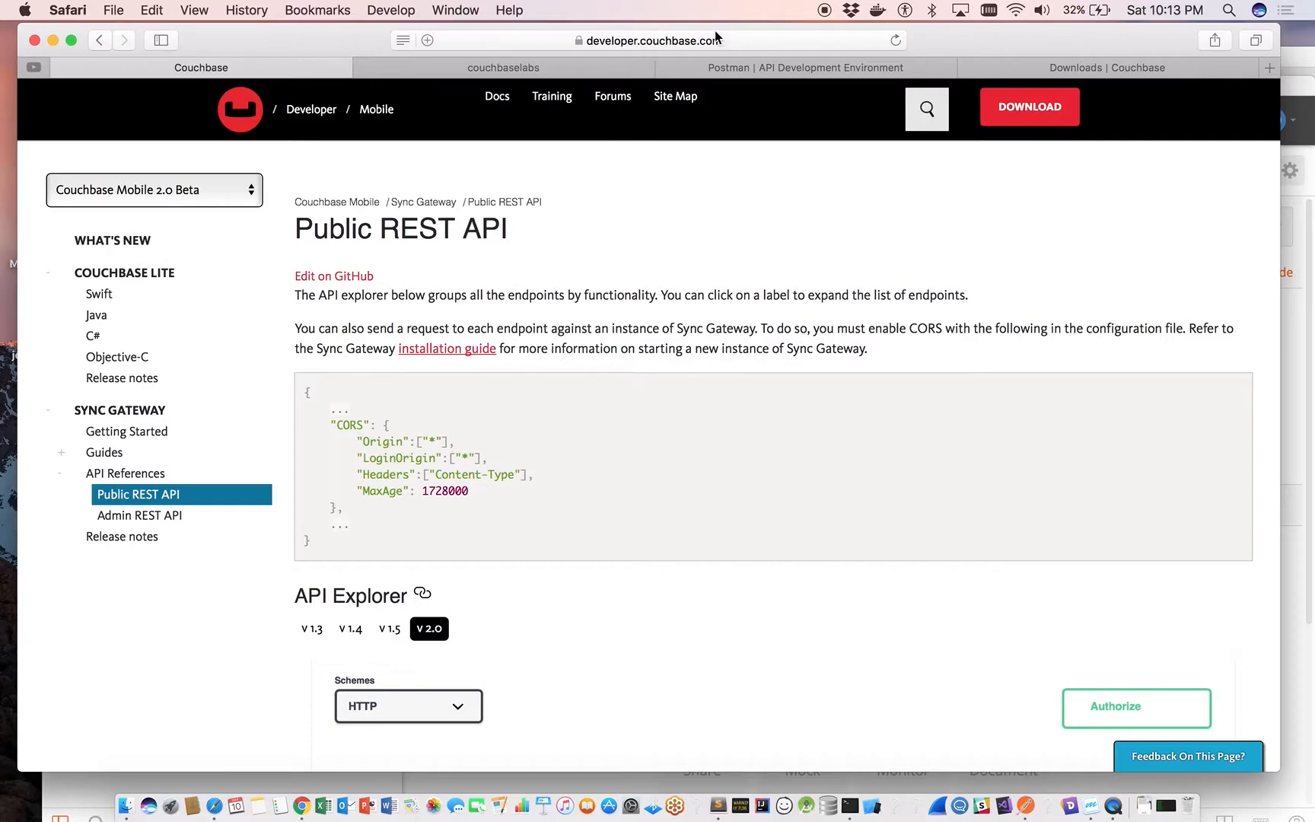
click(841, 69)
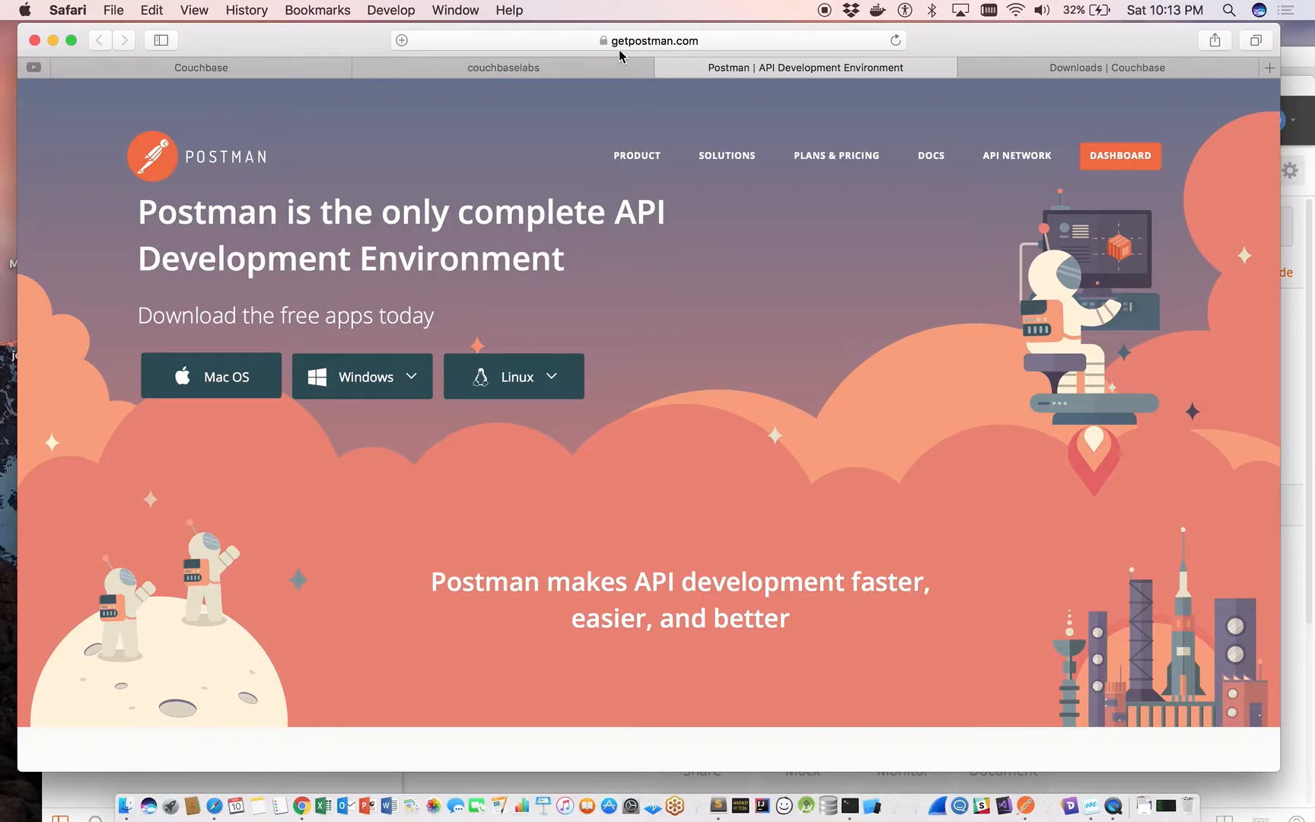
Search the couchbaselabs GitHub repositories for "postman" and open the Couchbase-Sync-Gateway-Postman-Collection repository.
click(421, 67)
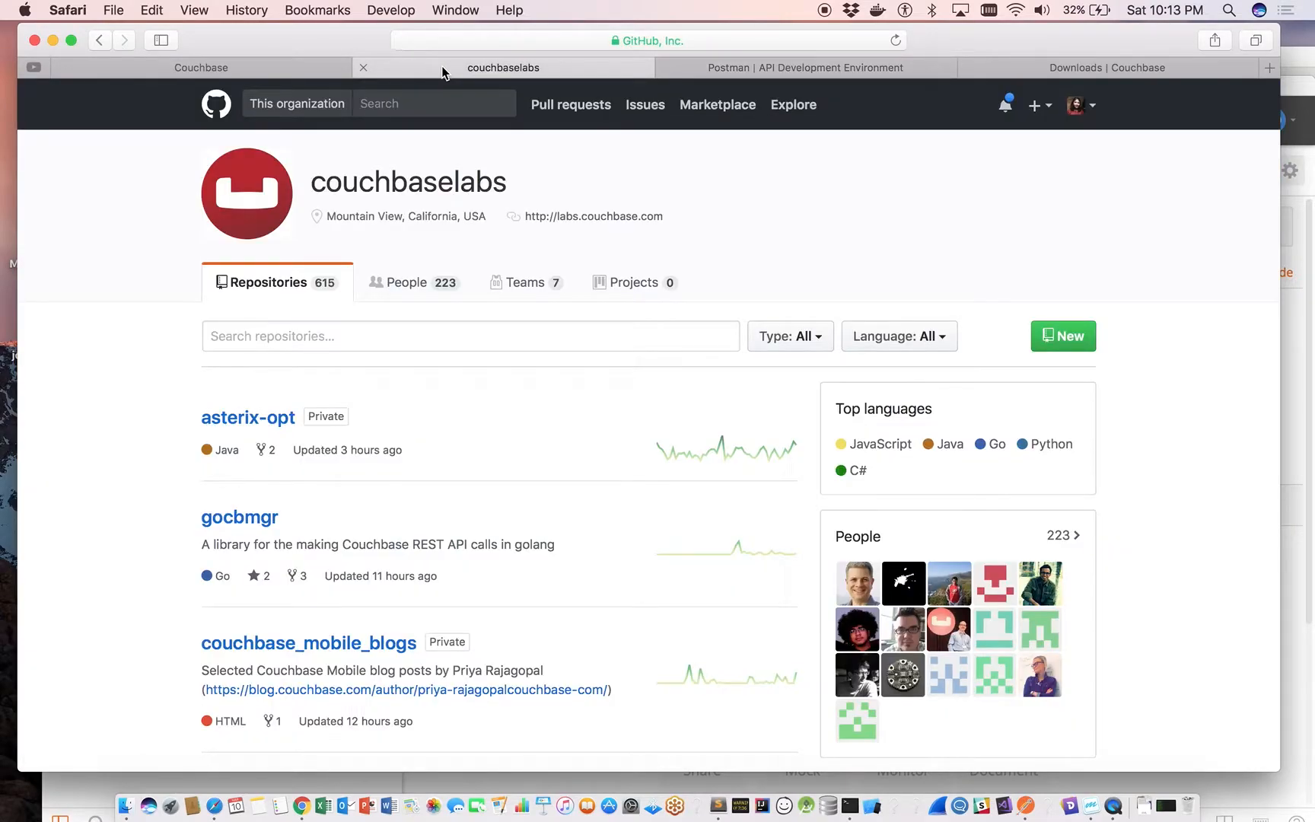
click(519, 39)
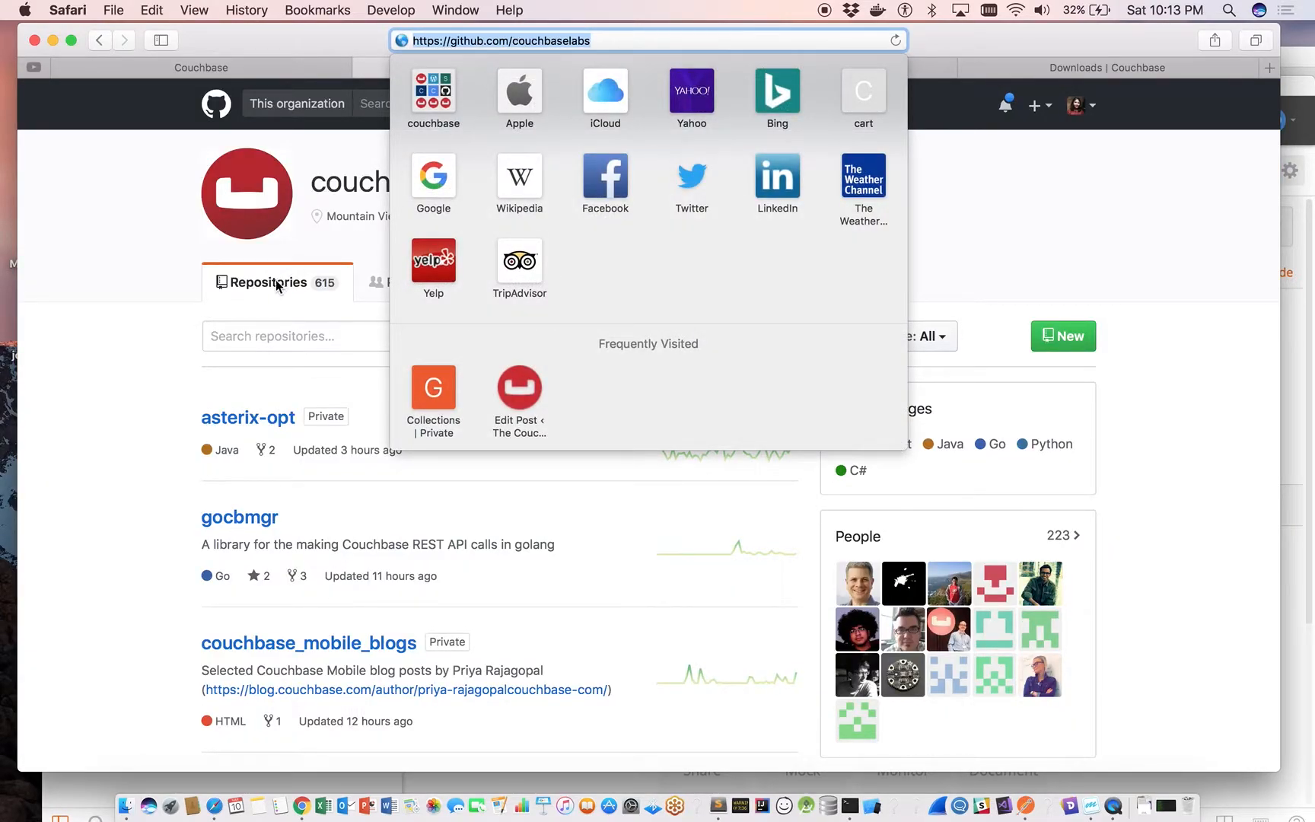
click(260, 344)
click(259, 335)
text(postman)
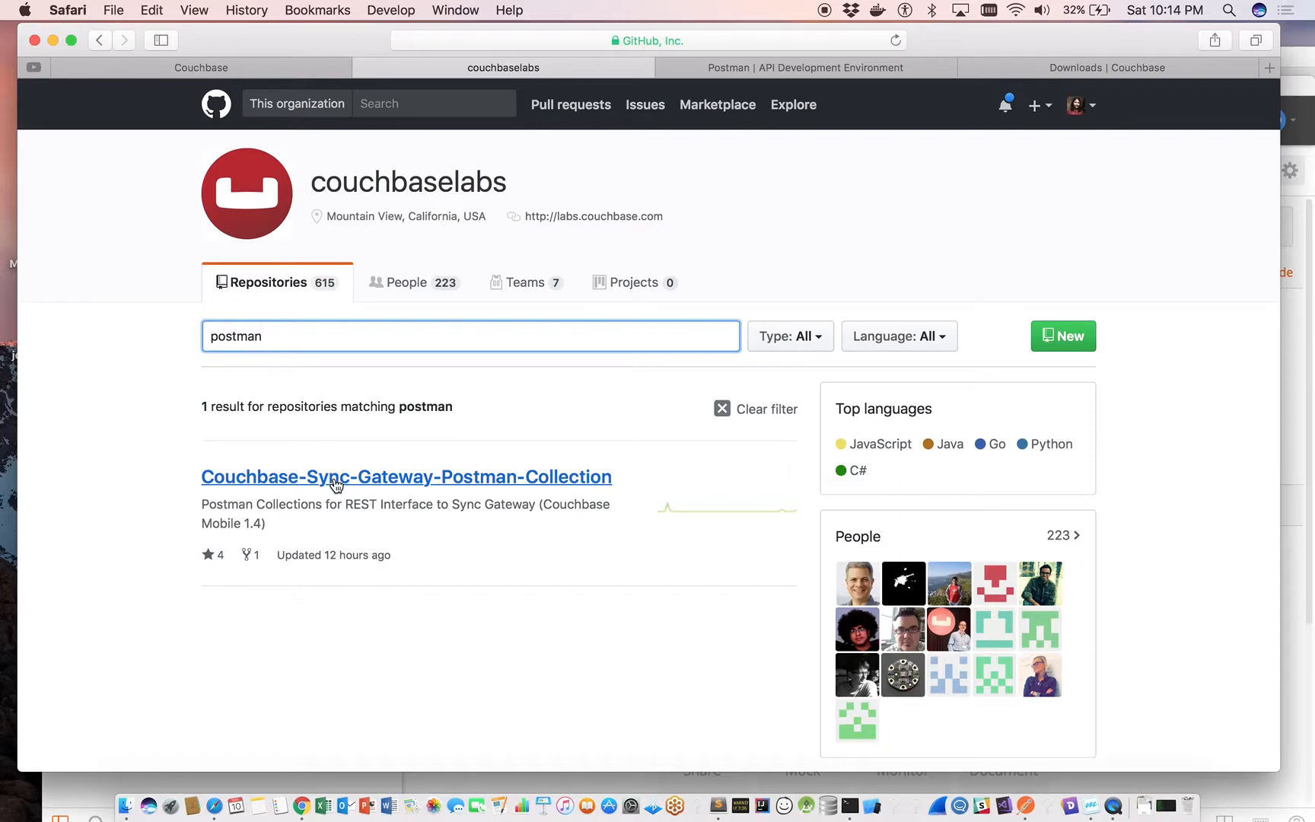
click(335, 477)
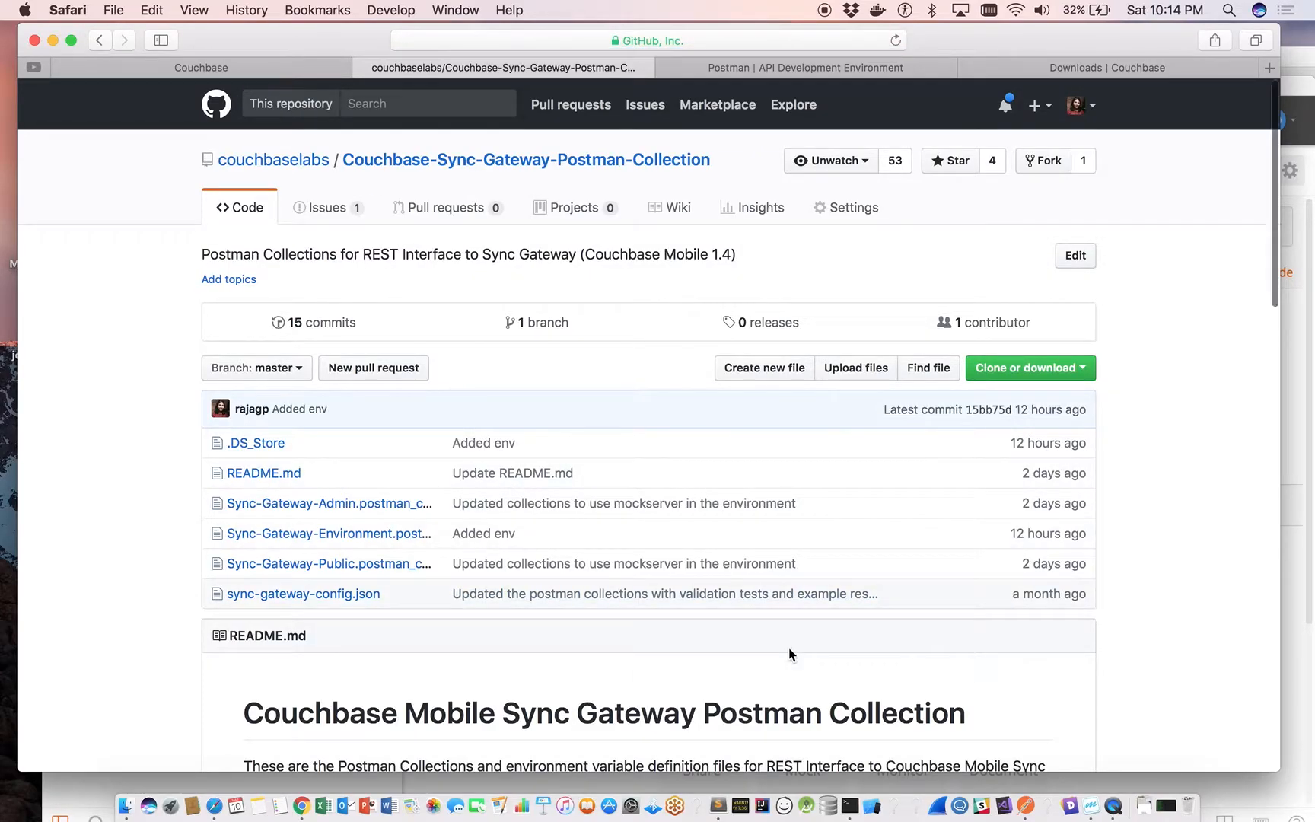
Show the repository's clone and download options and check the local copy's file listing in Terminal.
scroll(788, 647, down, 2)
click(1031, 334)
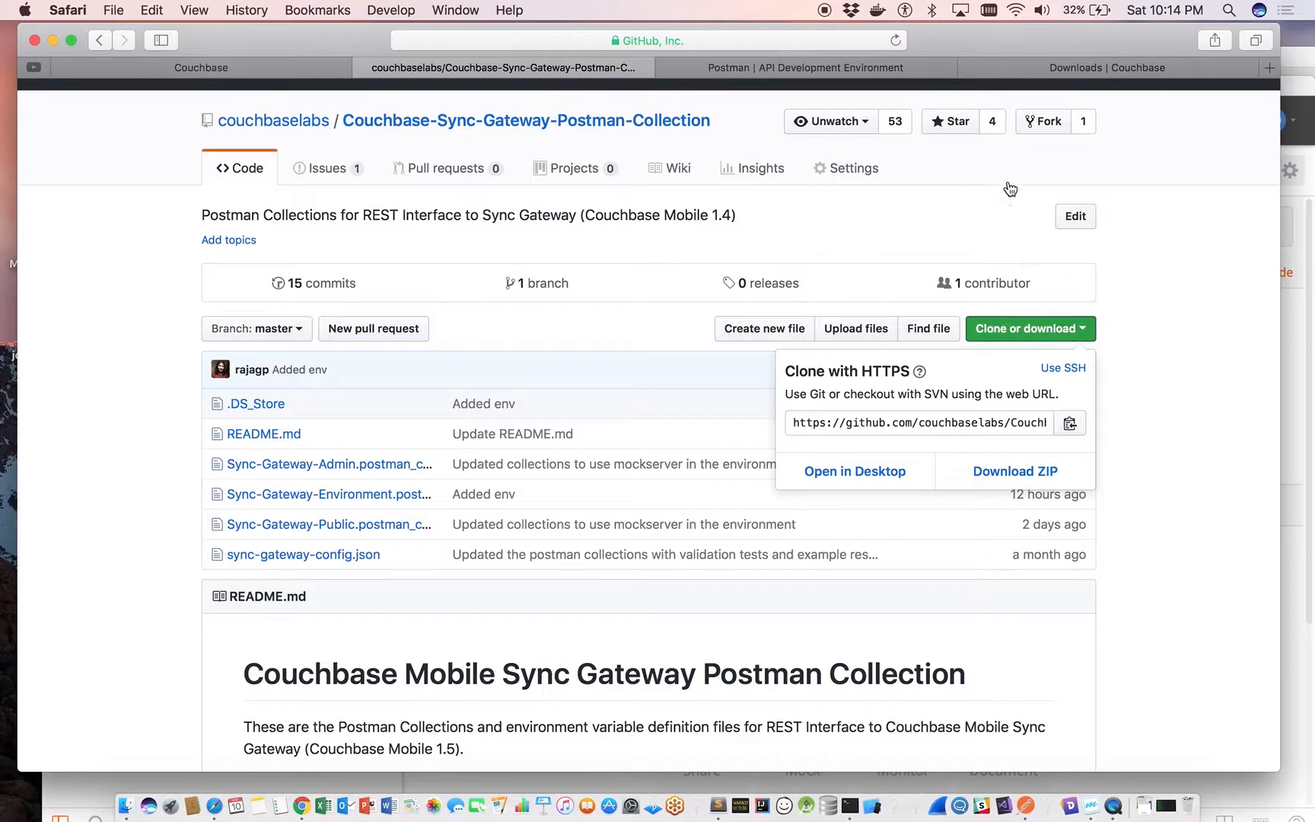
click(1024, 42)
drag(1024, 43, 1086, 212)
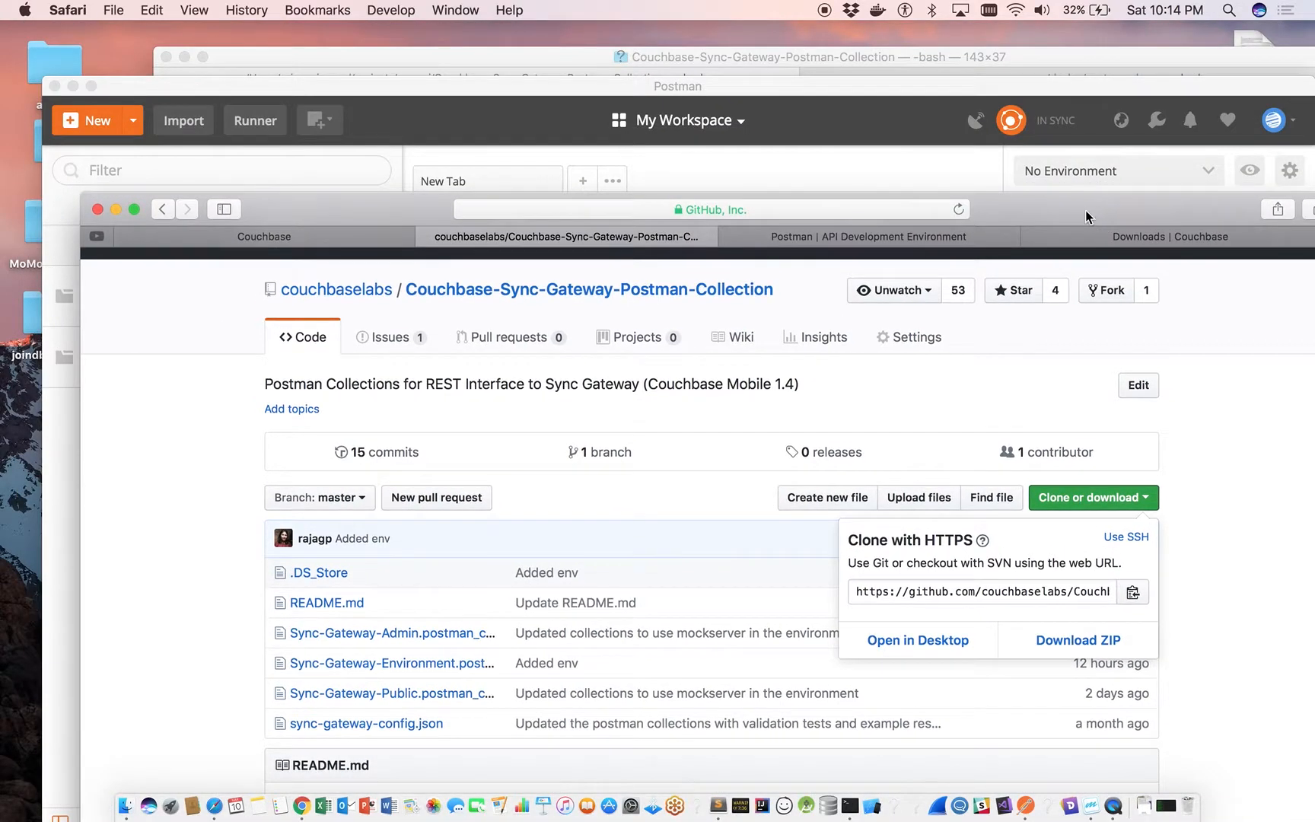
click(814, 61)
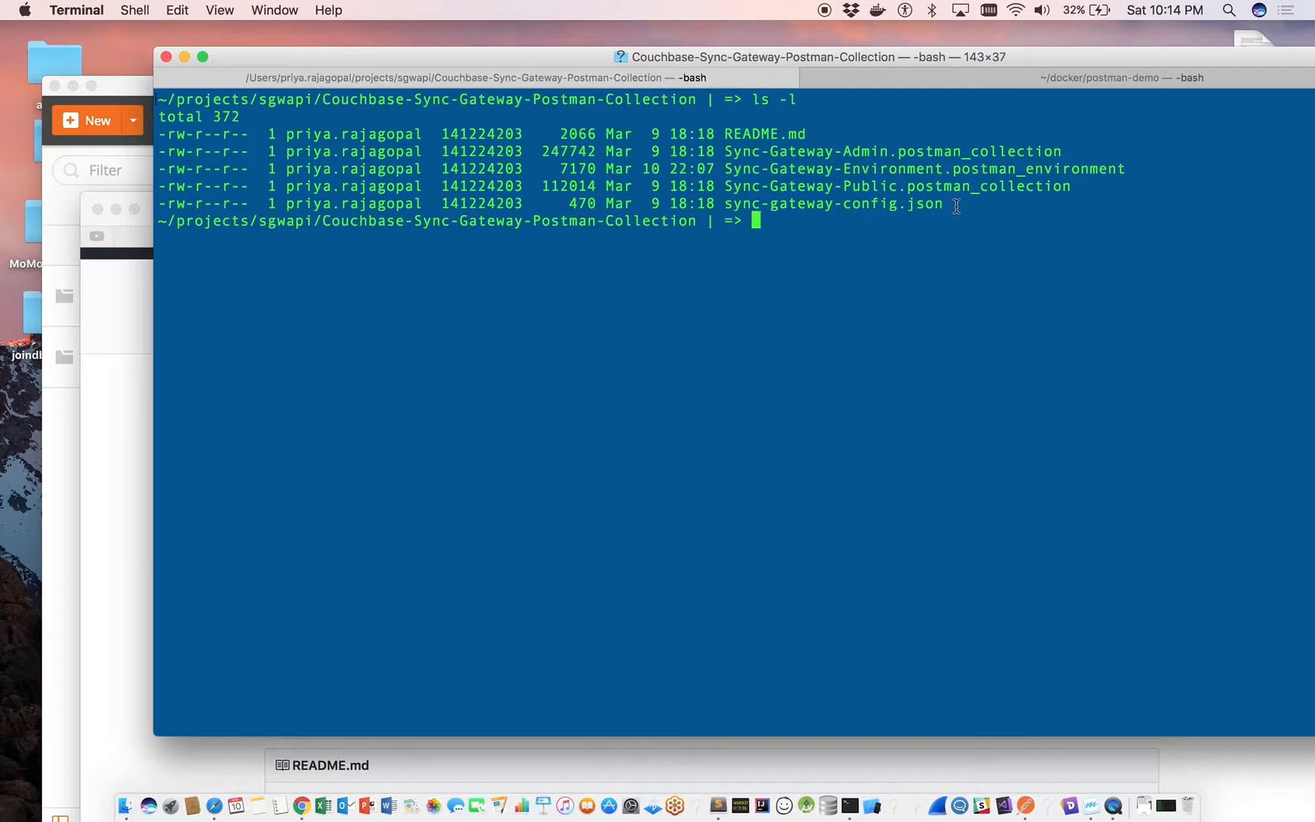
click(93, 523)
drag(324, 202, 285, 118)
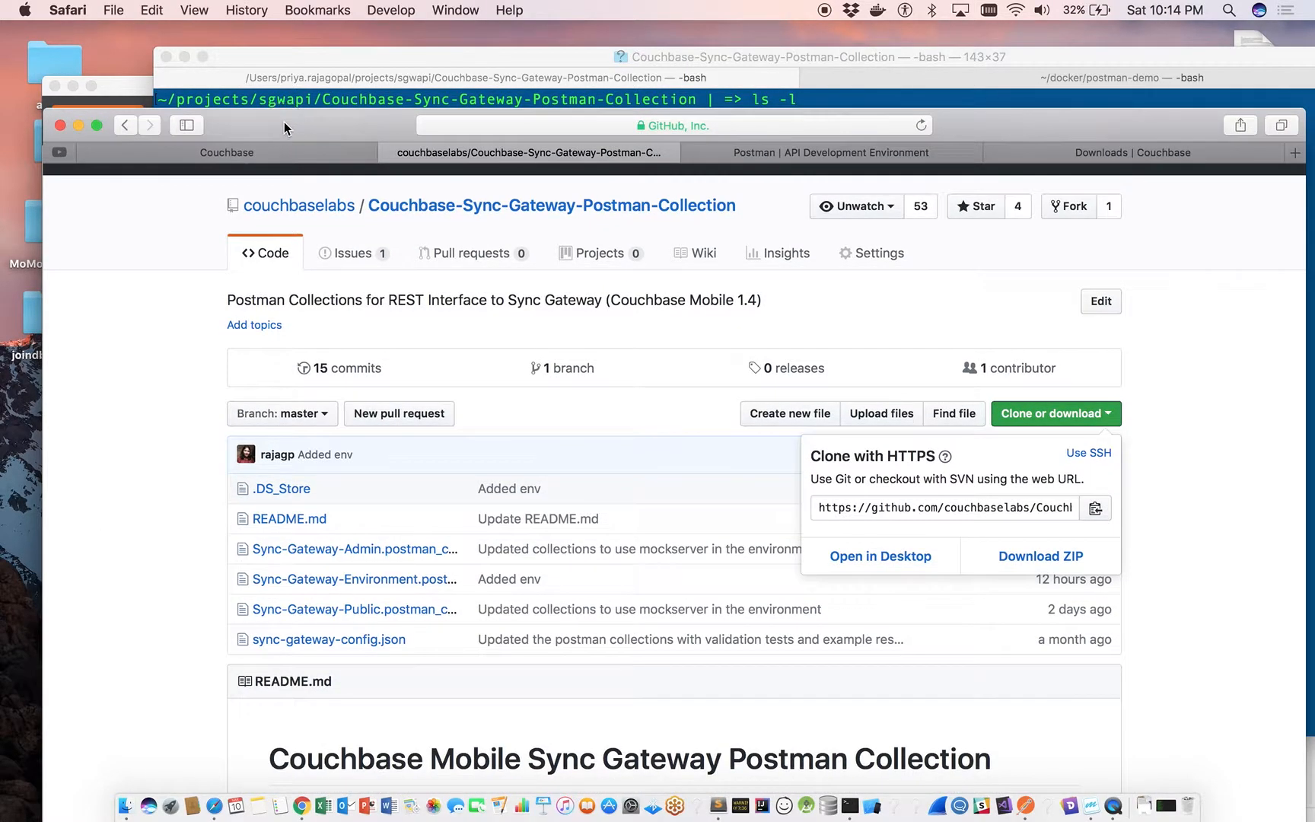
Switch to Postman and import the Sync-Gateway-Admin.postman_collection file, replacing the existing Sync Gateway Admin (github) collection.
click(1023, 805)
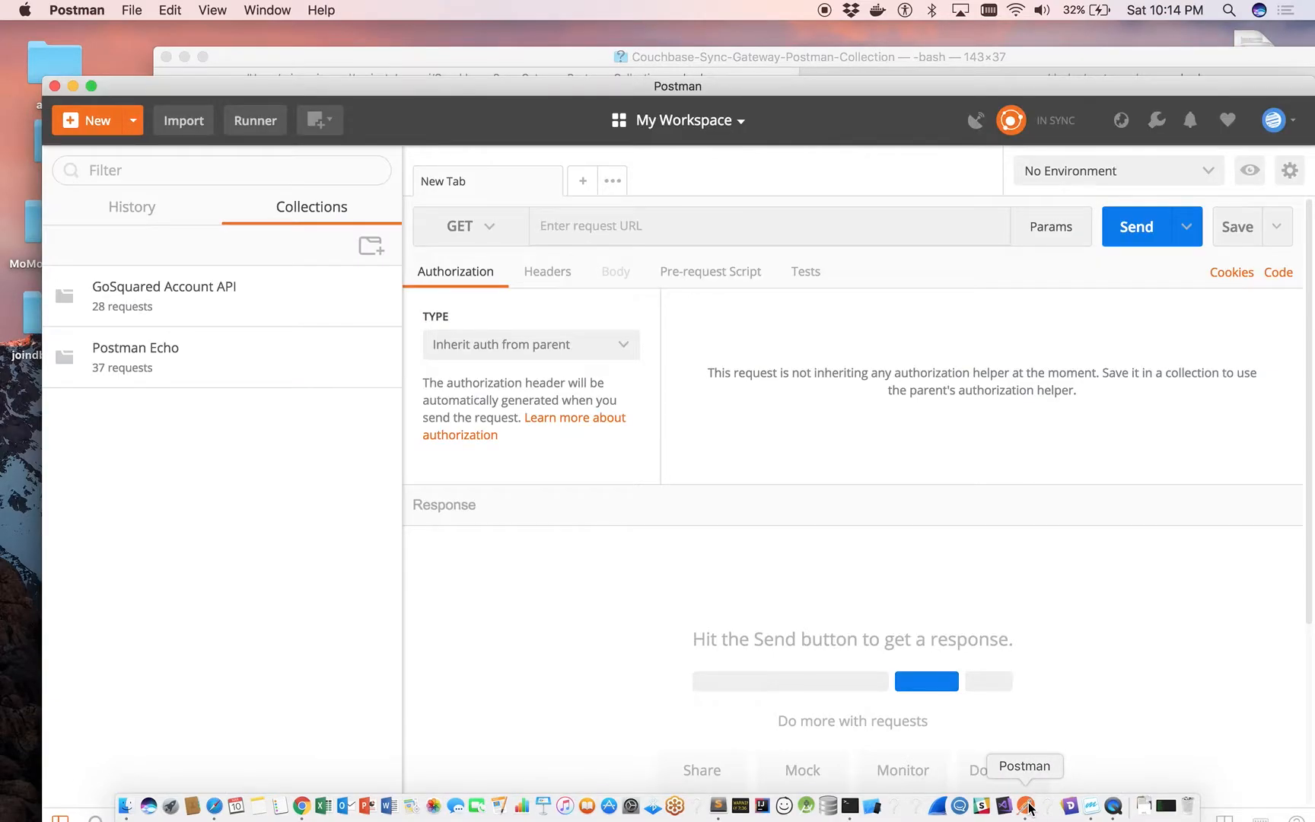
drag(719, 90, 702, 35)
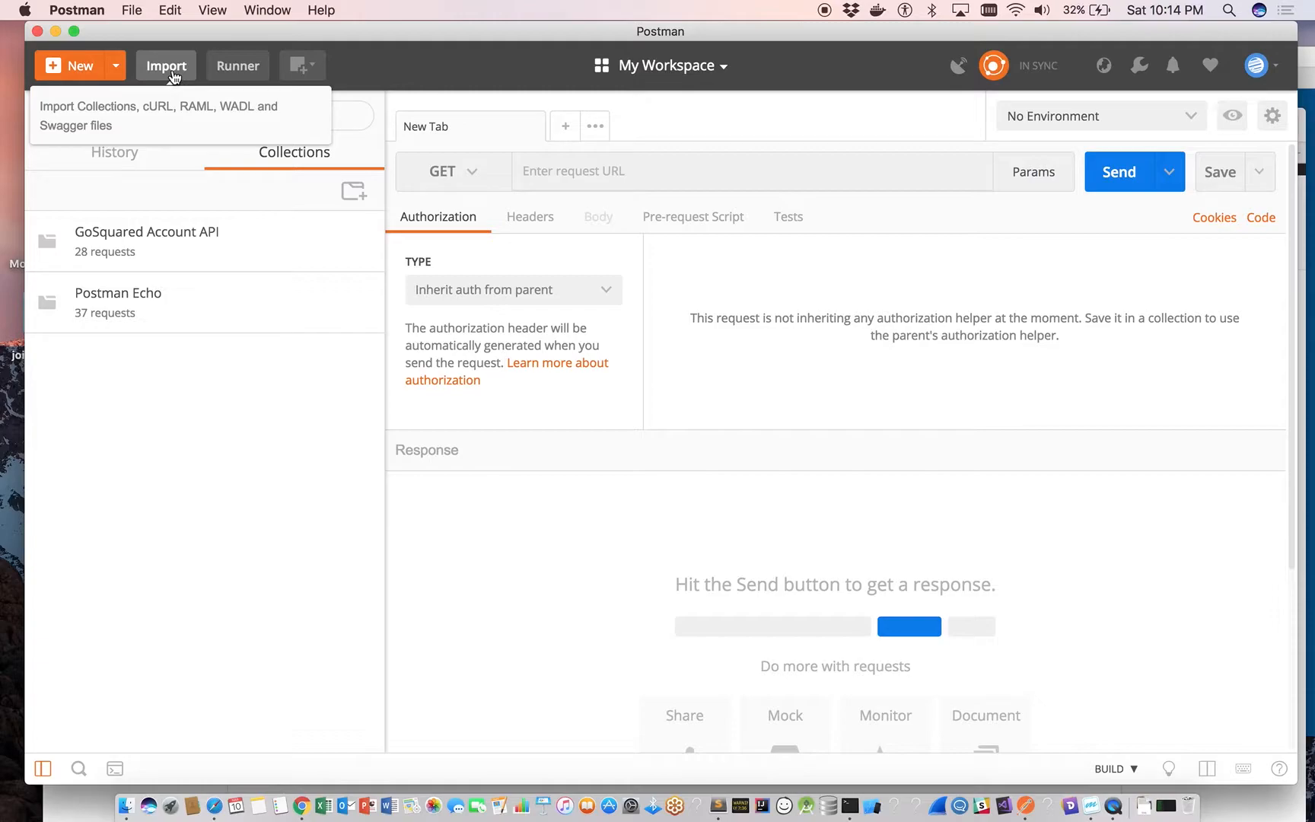
click(173, 74)
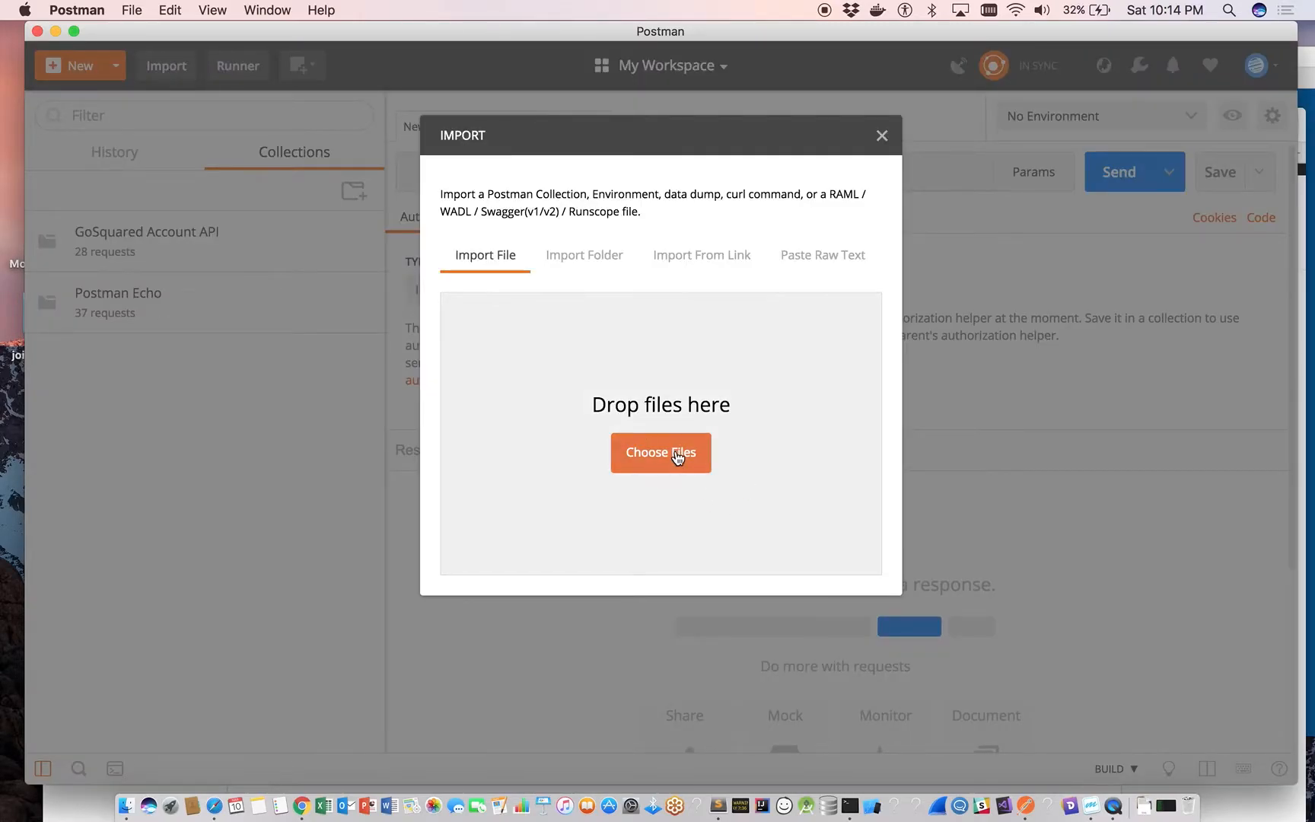
click(681, 452)
click(719, 127)
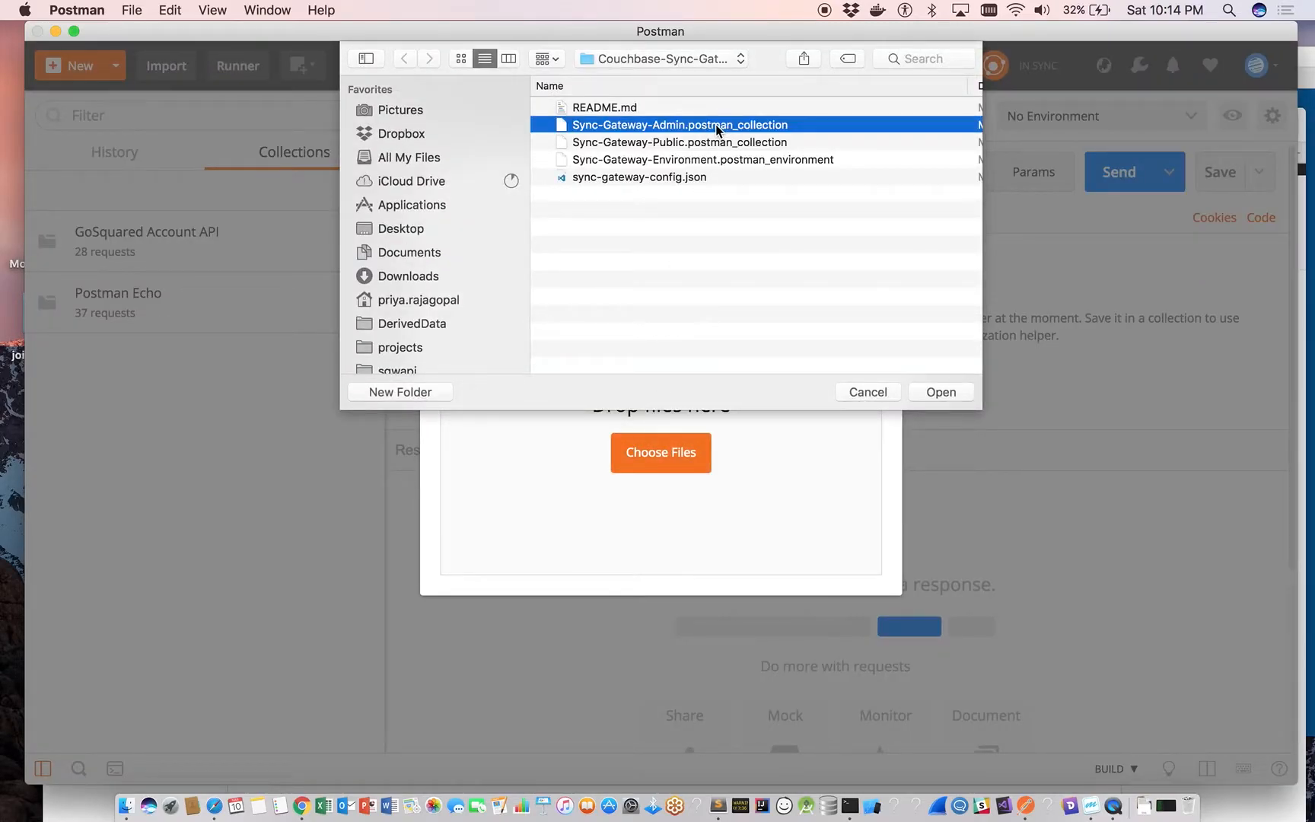
click(949, 398)
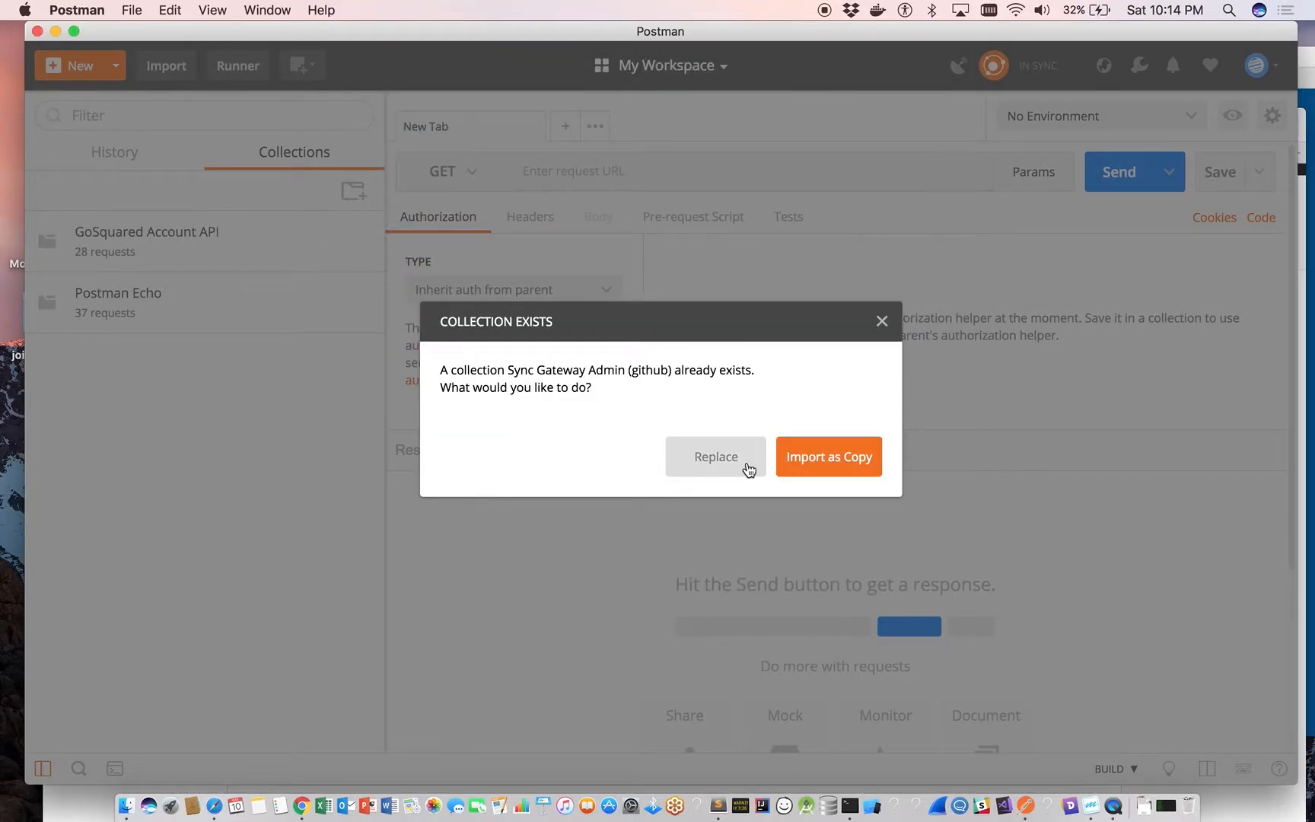
click(749, 469)
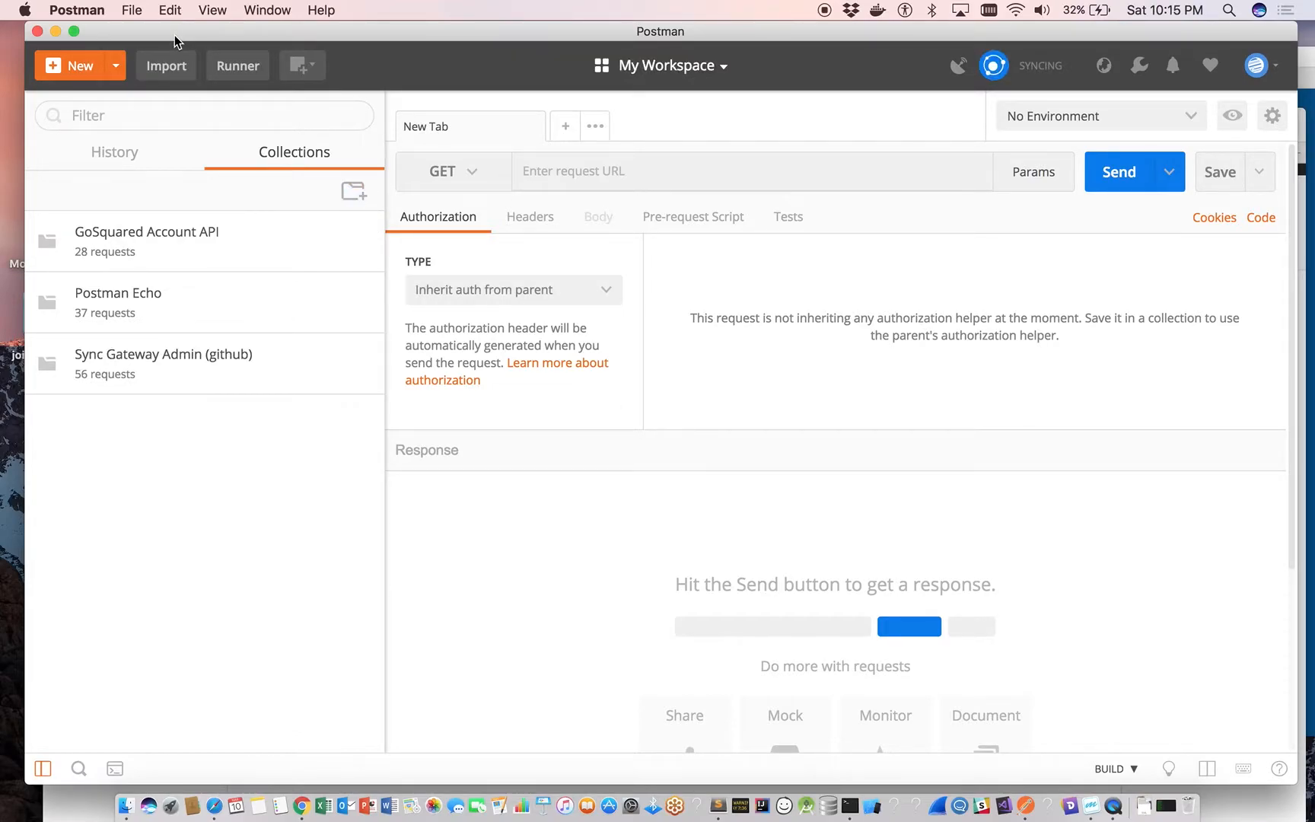
Import the Sync-Gateway-Public.postman_collection file, replacing the existing Sync Gateway Public (github) collection.
click(165, 65)
click(685, 452)
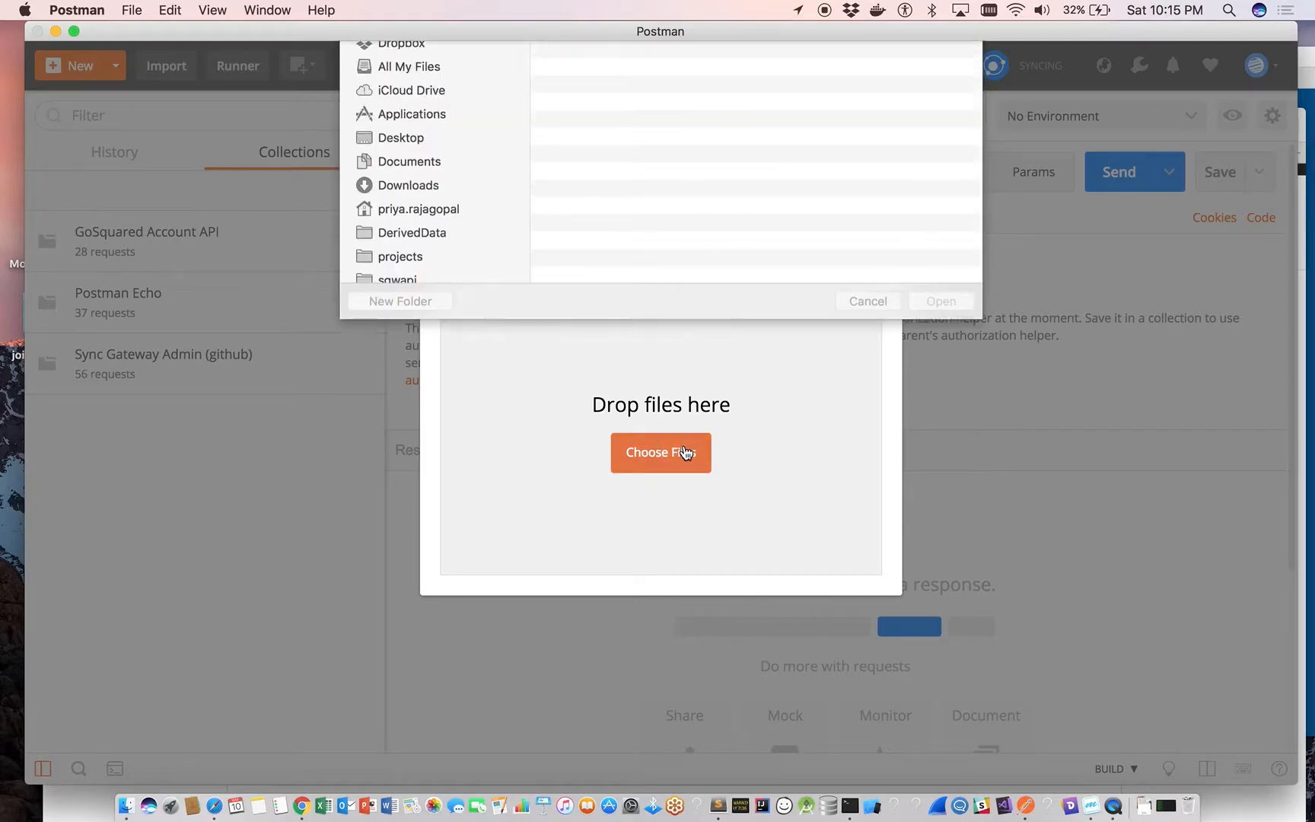
click(666, 143)
click(940, 393)
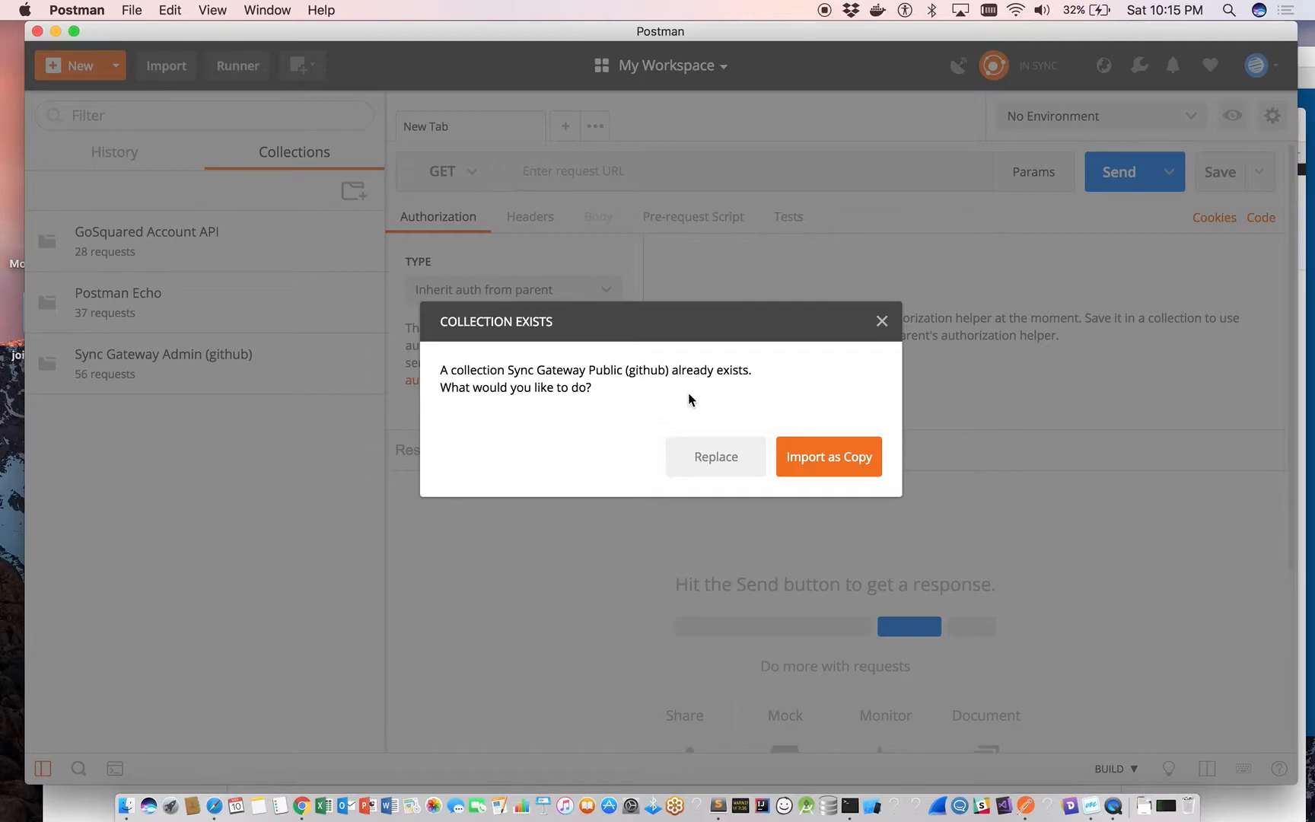
click(742, 468)
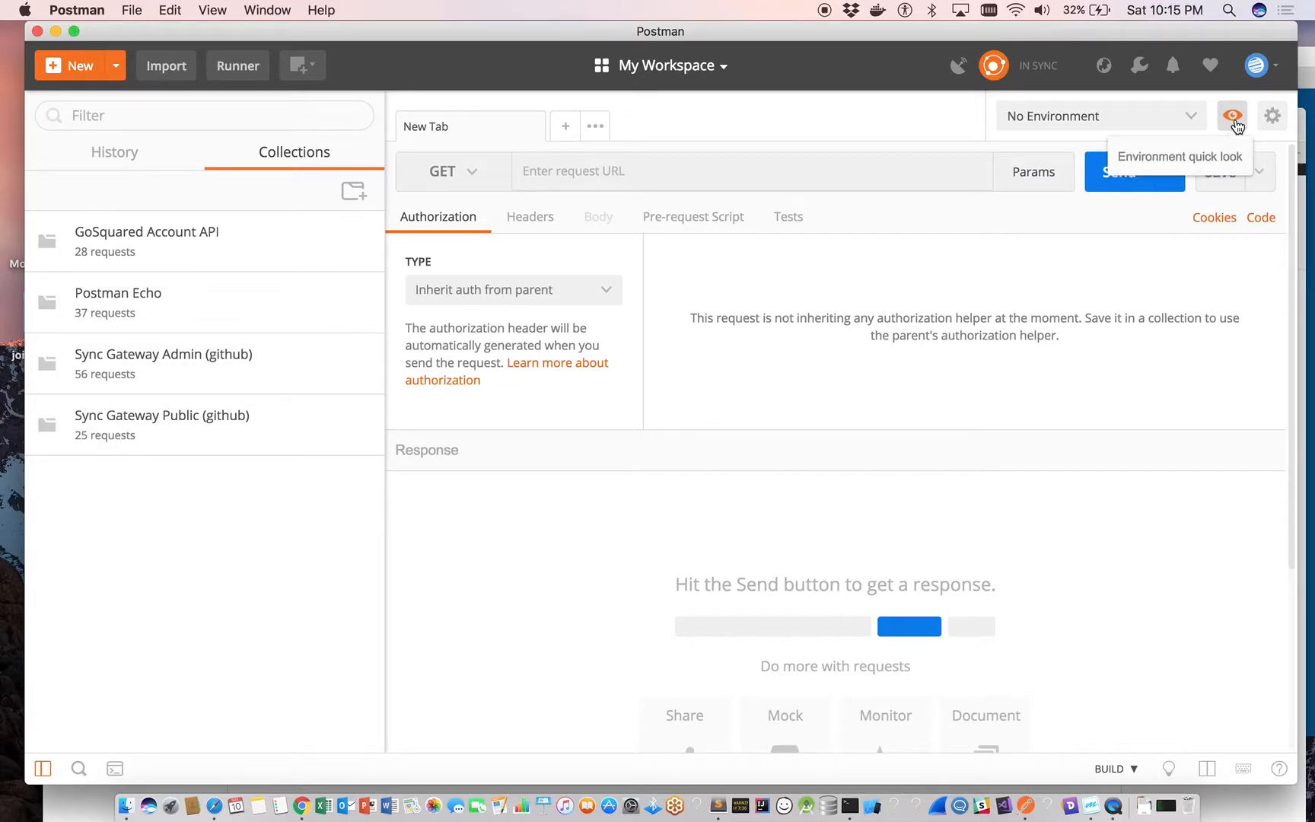
Import the Sync-Gateway-Environment.postman_environment file and make Sync Gateway Environment (Github) the active environment.
click(1272, 116)
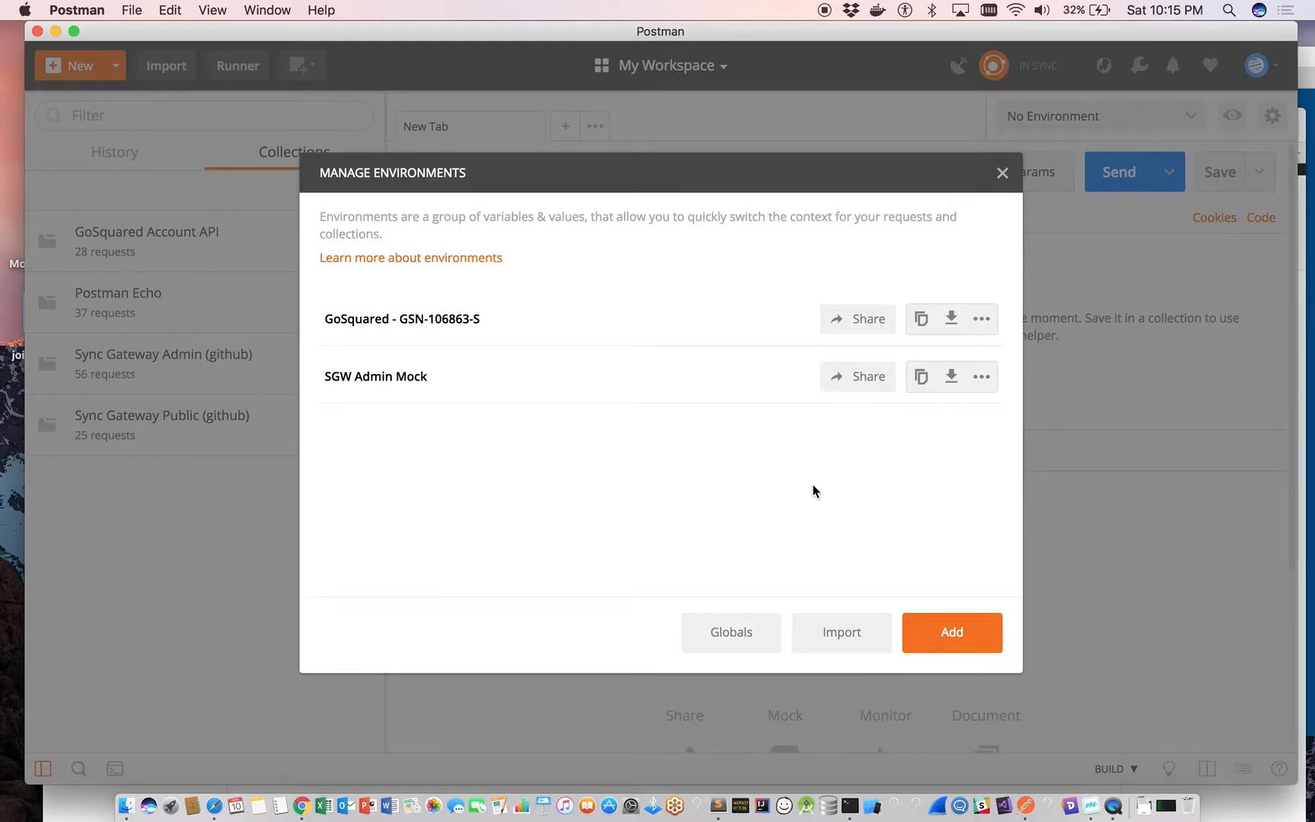
click(875, 636)
click(364, 286)
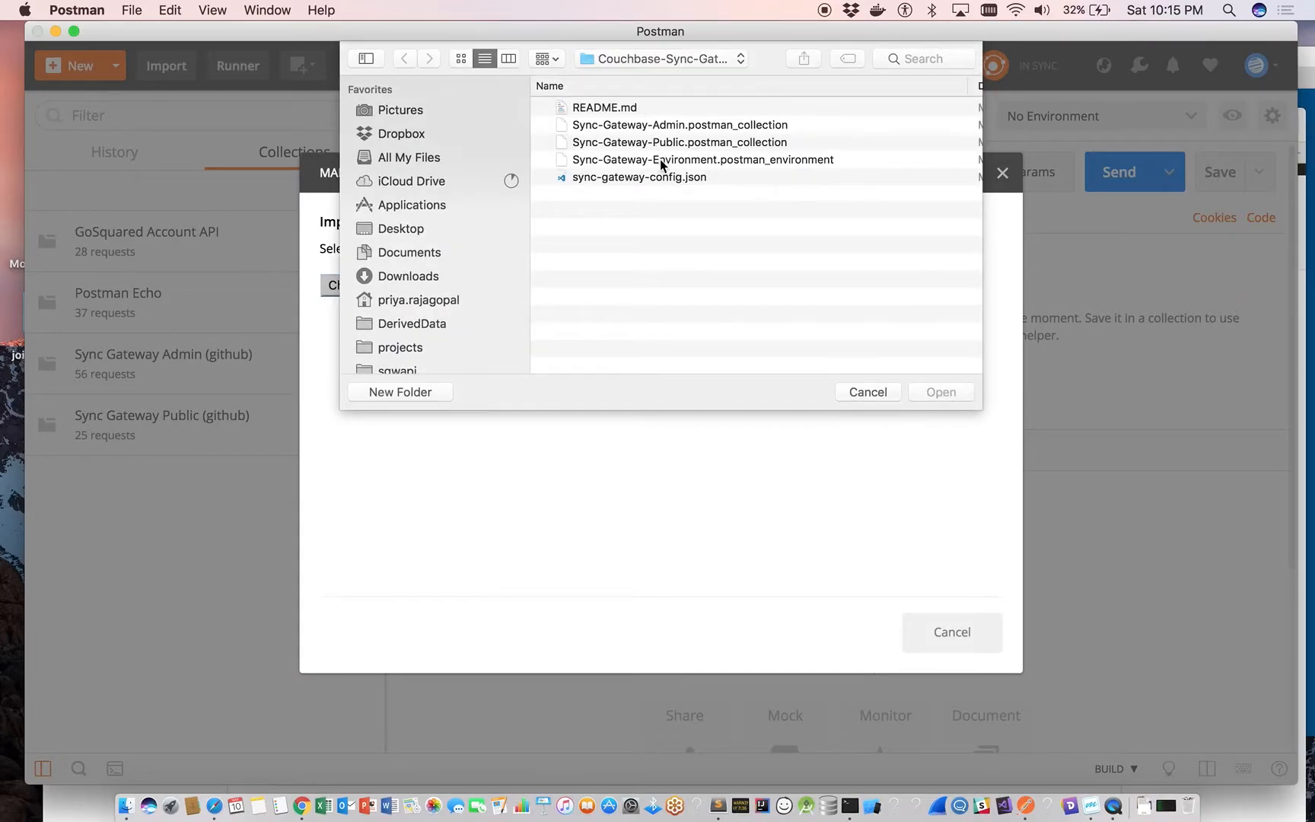
click(659, 161)
click(940, 392)
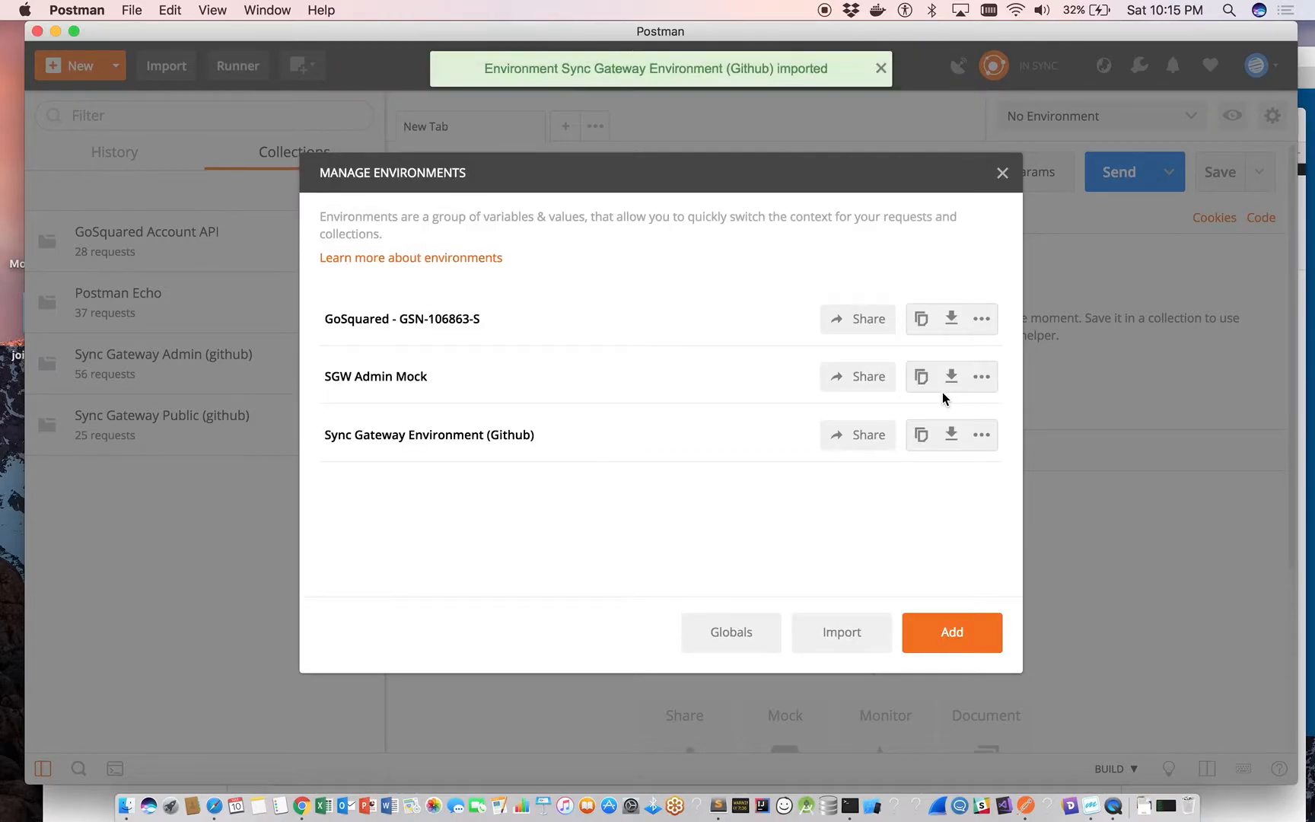
click(1002, 172)
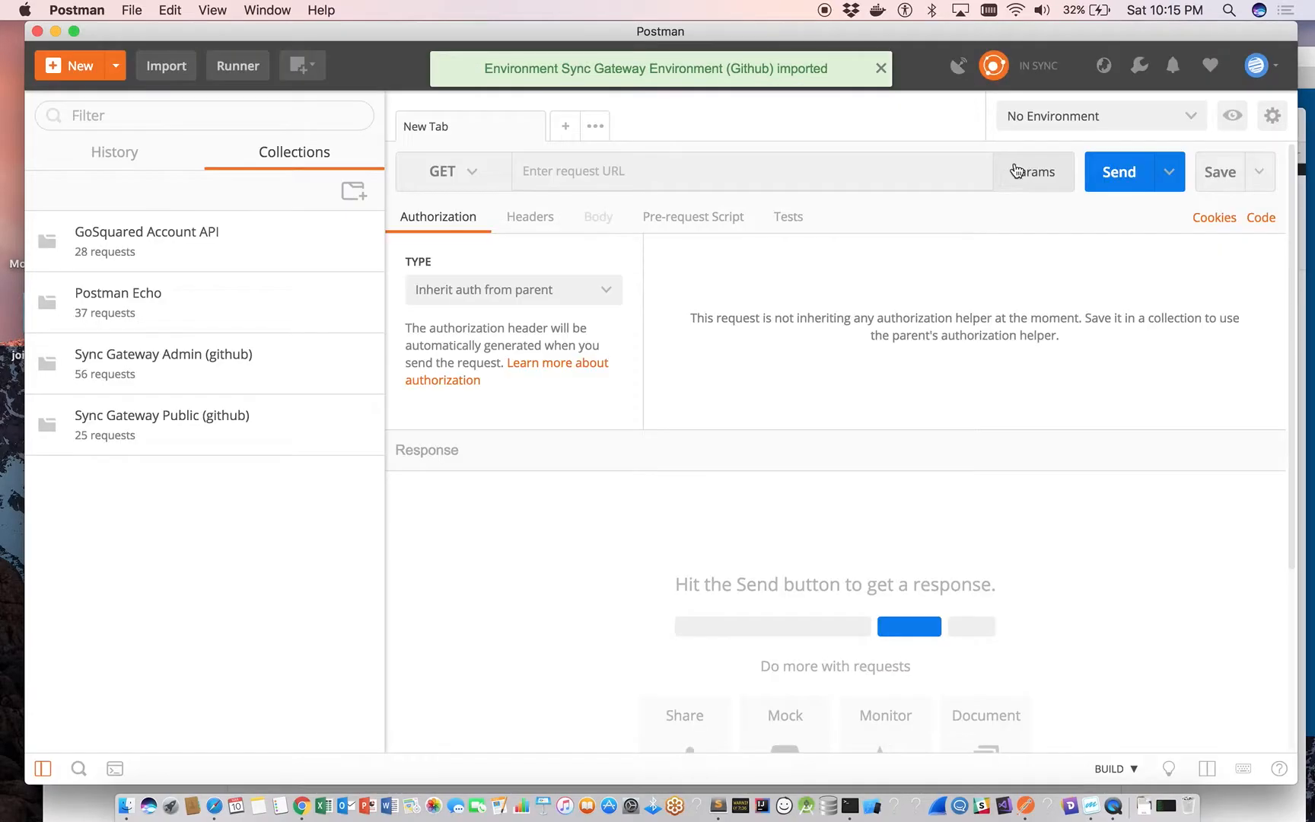
click(1178, 125)
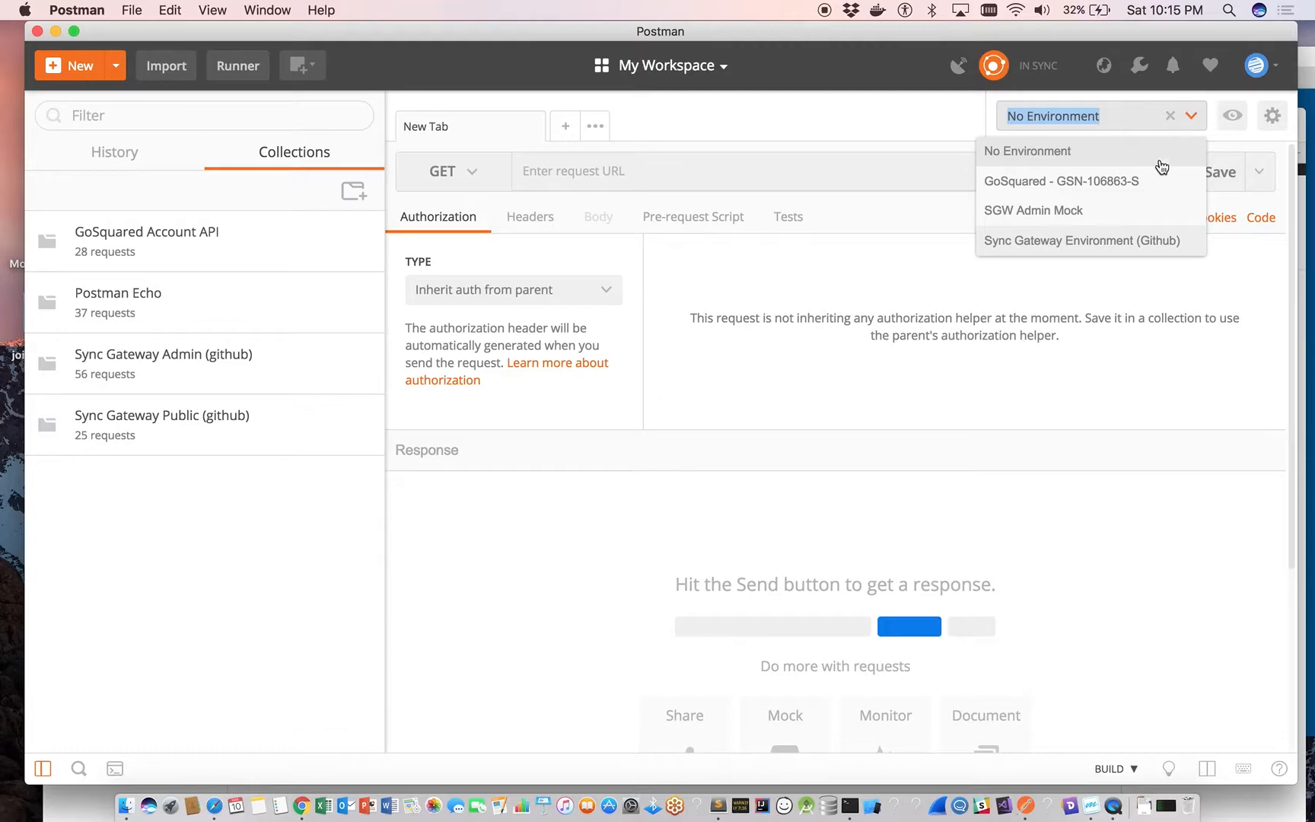
click(1100, 249)
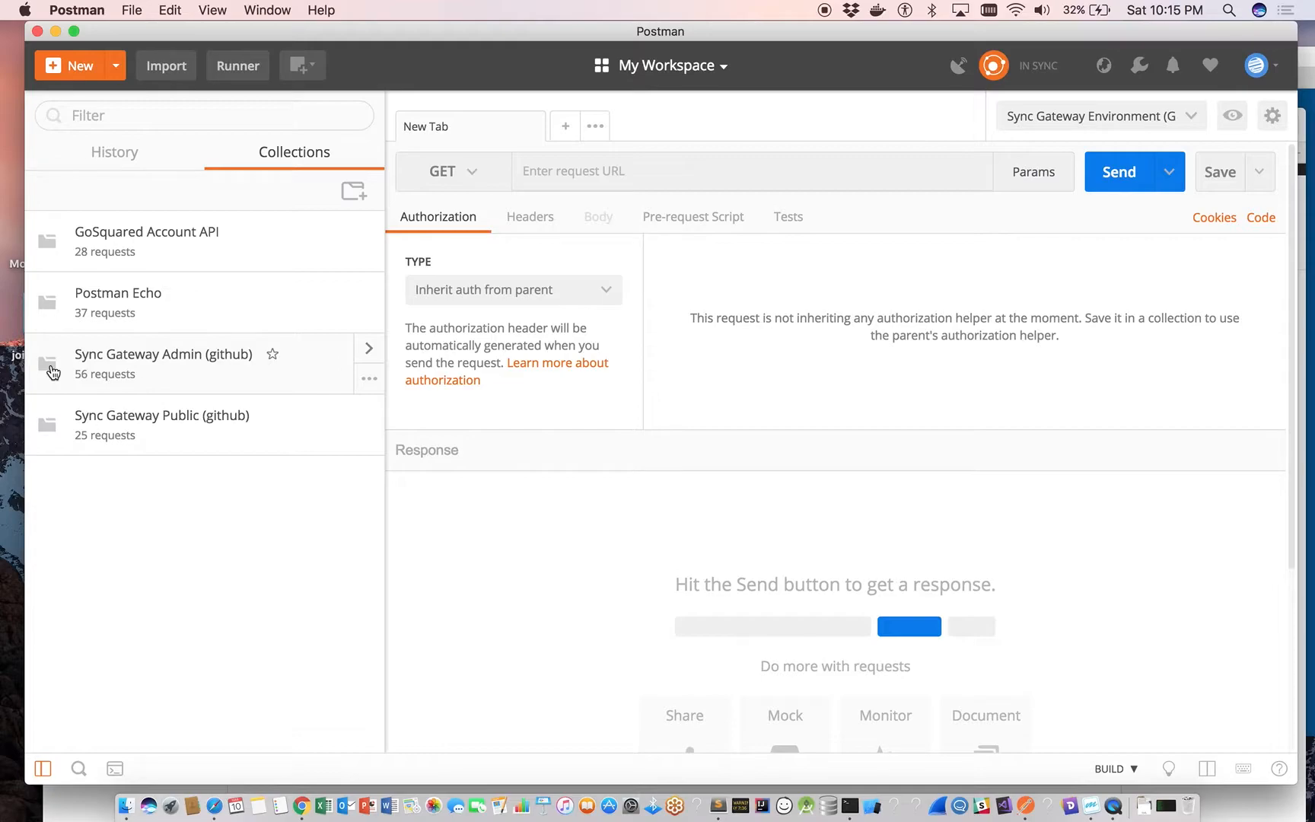
Open the Server configuration request from the server folder of the Sync Gateway Admin (github) collection and expand its description.
click(48, 424)
click(48, 370)
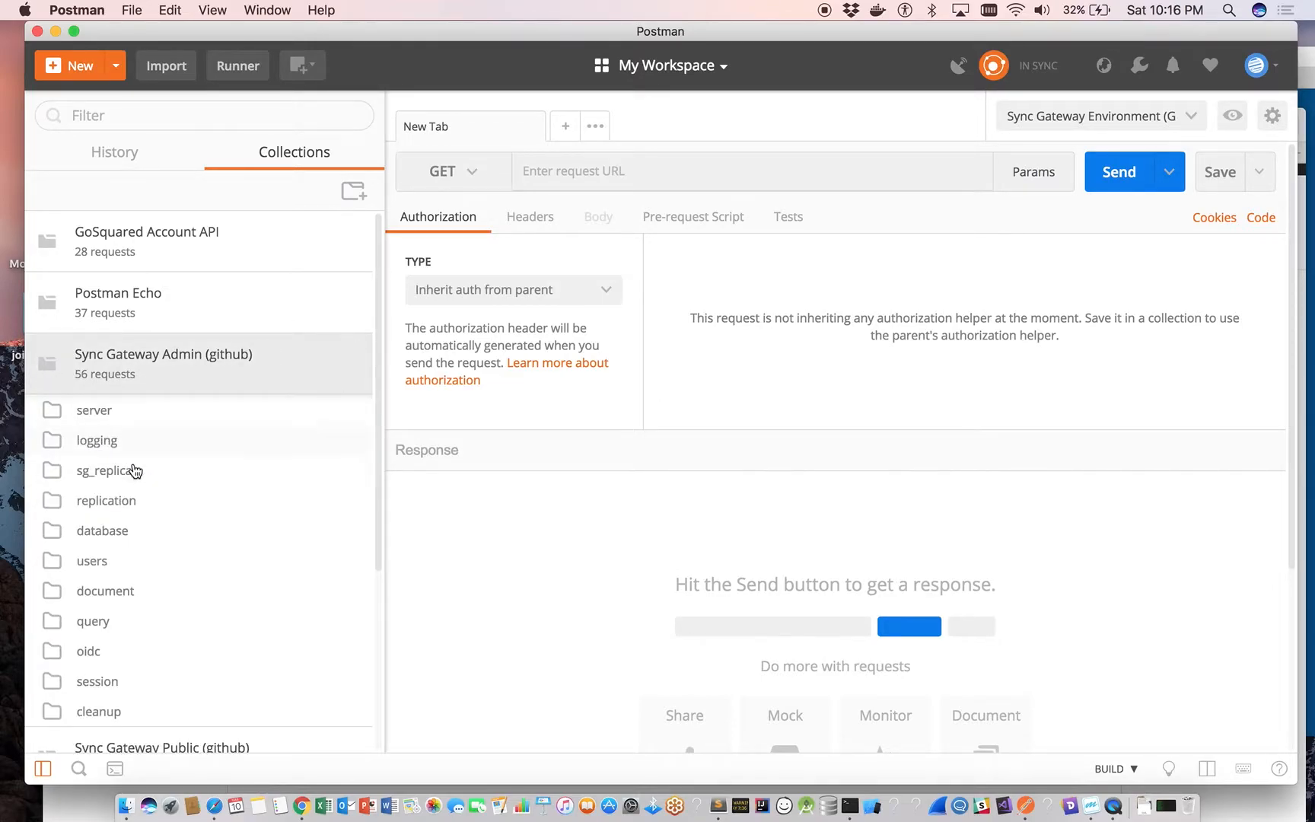
click(108, 415)
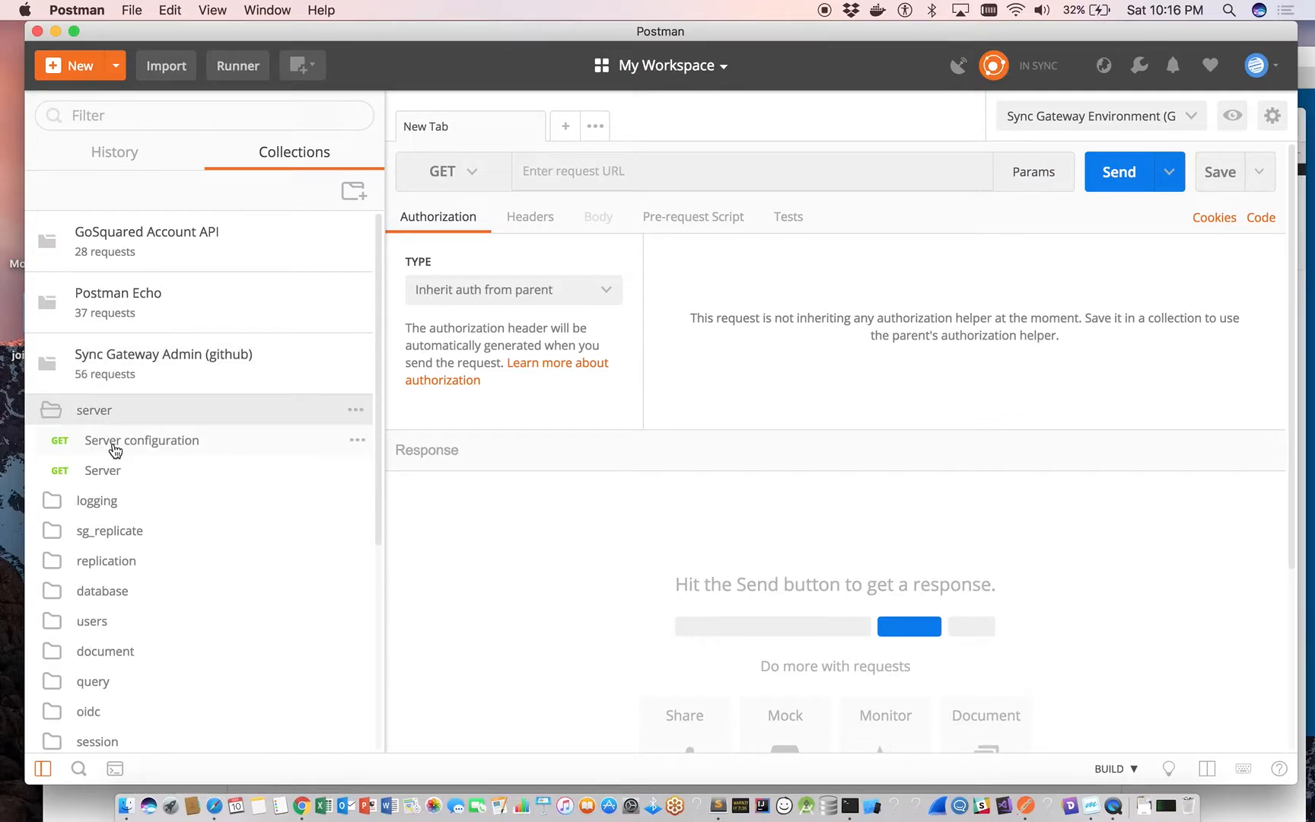
click(114, 449)
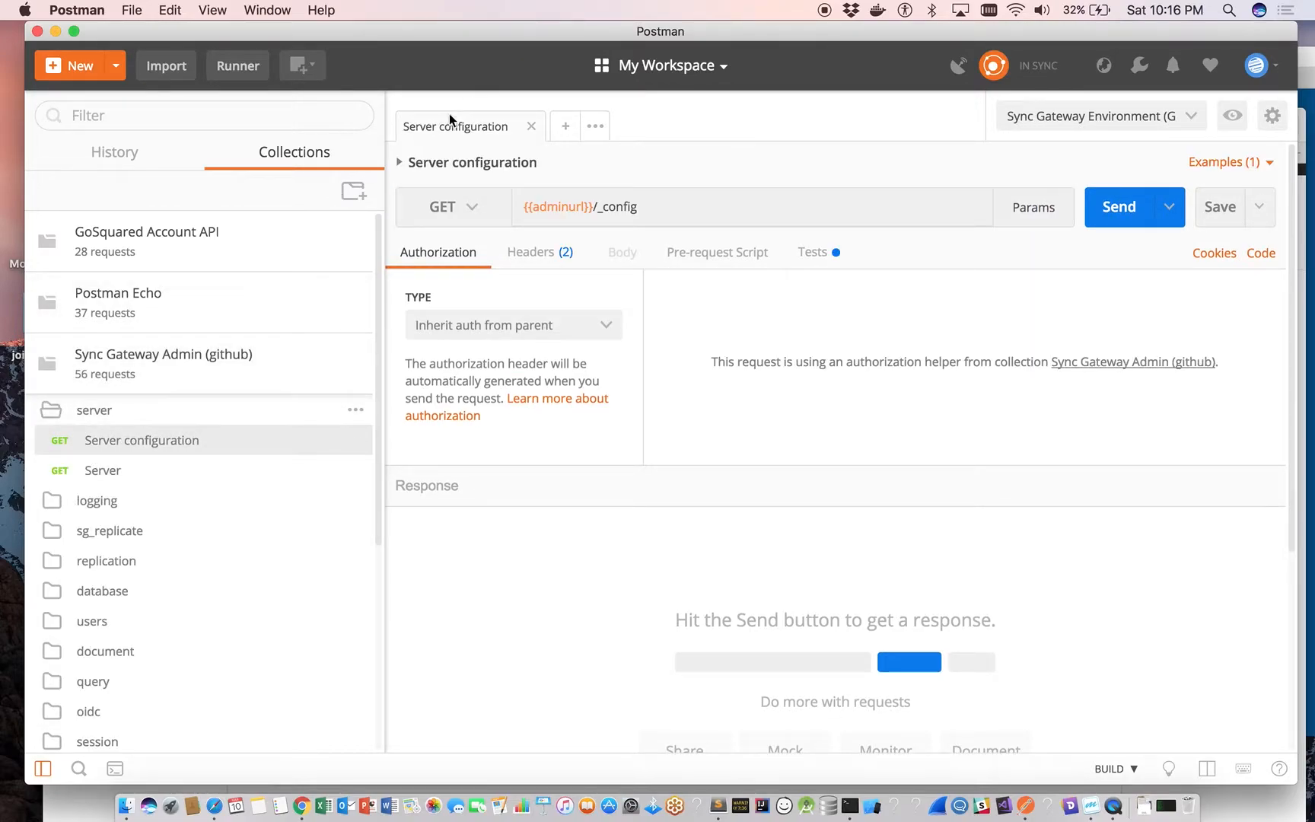
click(401, 164)
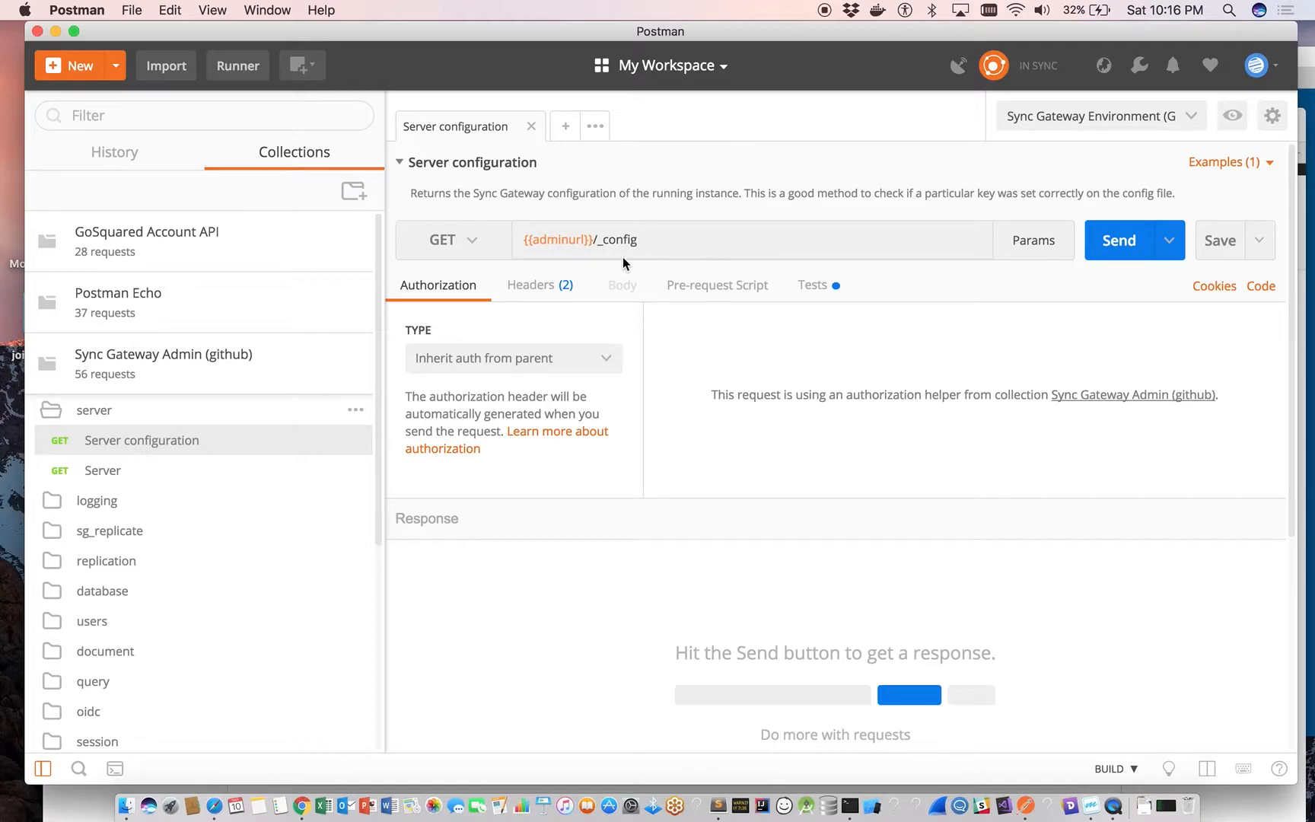
Examine the variables of the active Sync Gateway environment, including the adminurl used by the request.
mouse_move(539, 241)
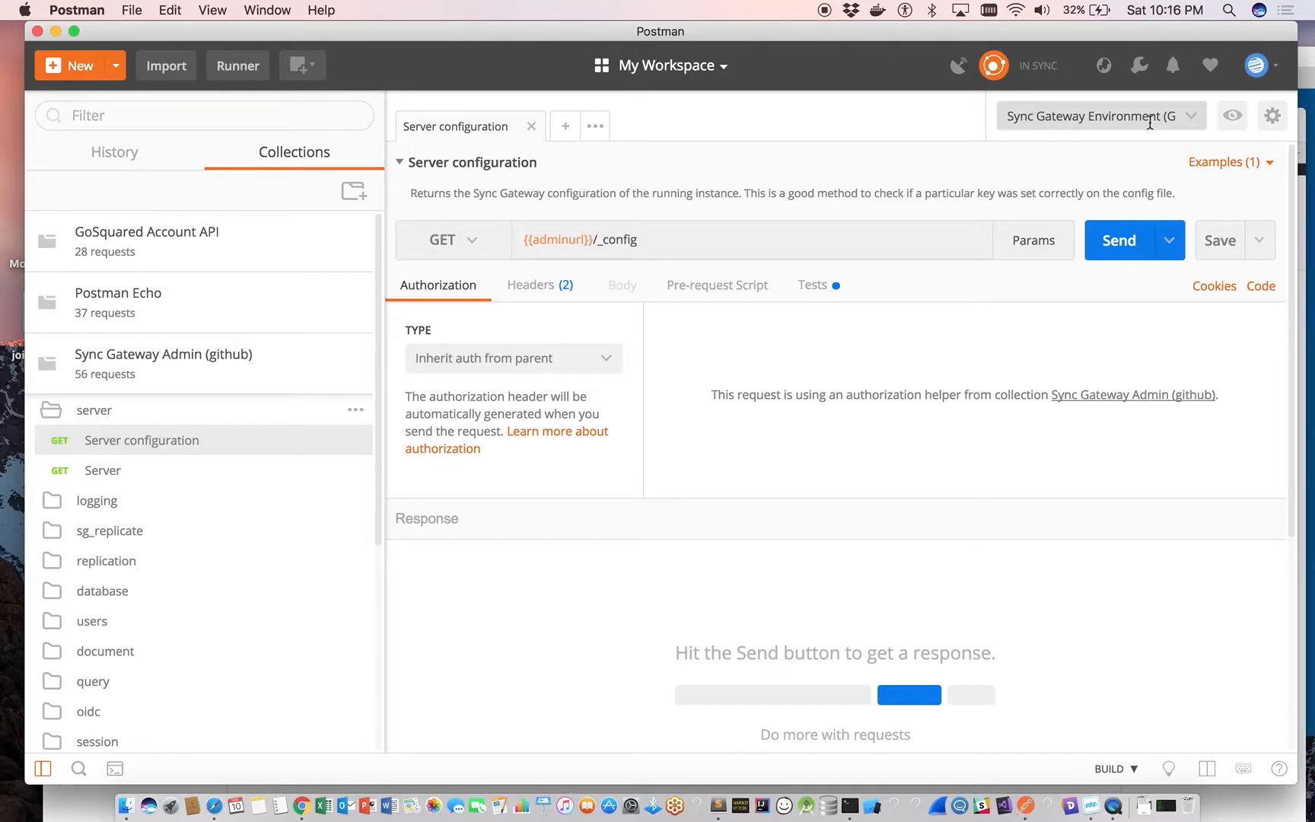
click(1234, 118)
scroll(1137, 496, down, 10)
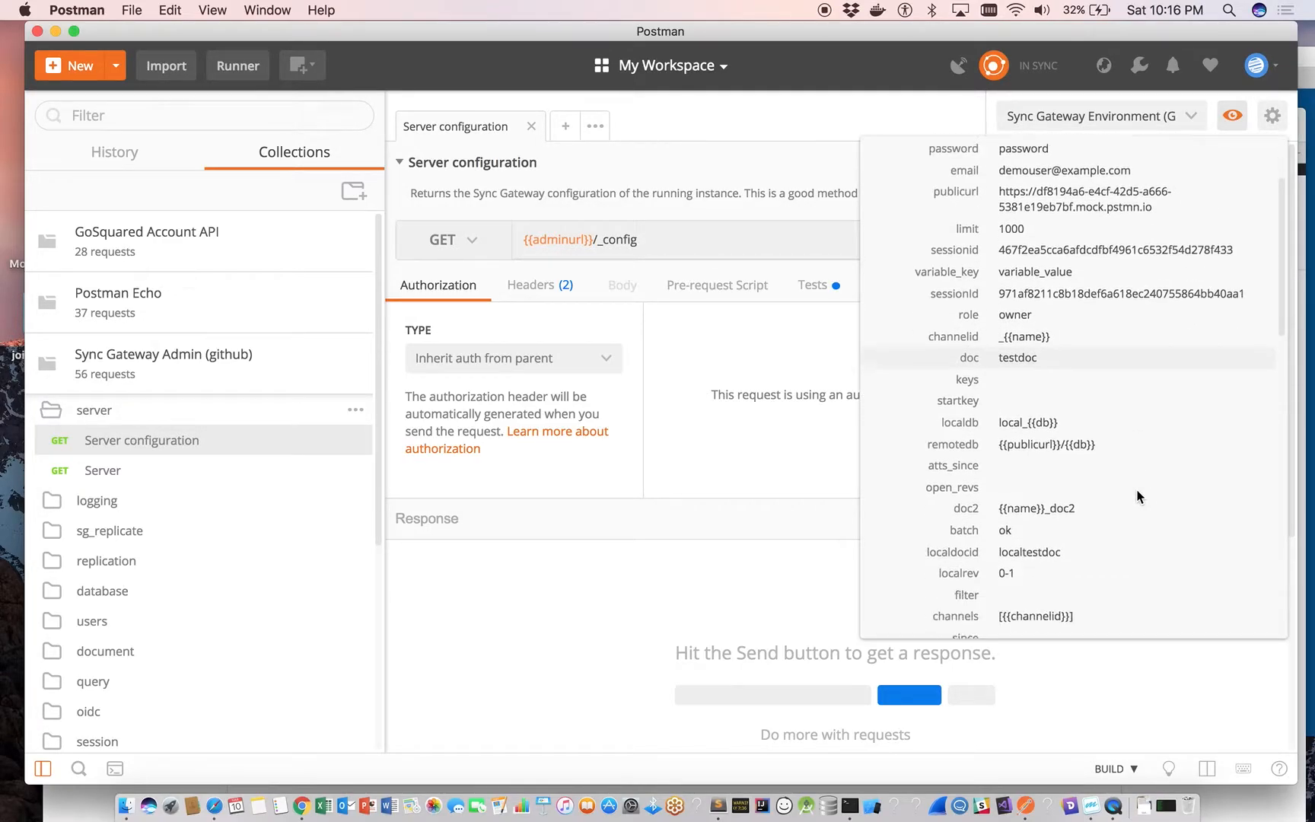
scroll(1138, 496, down, 2)
scroll(1138, 497, up, 15)
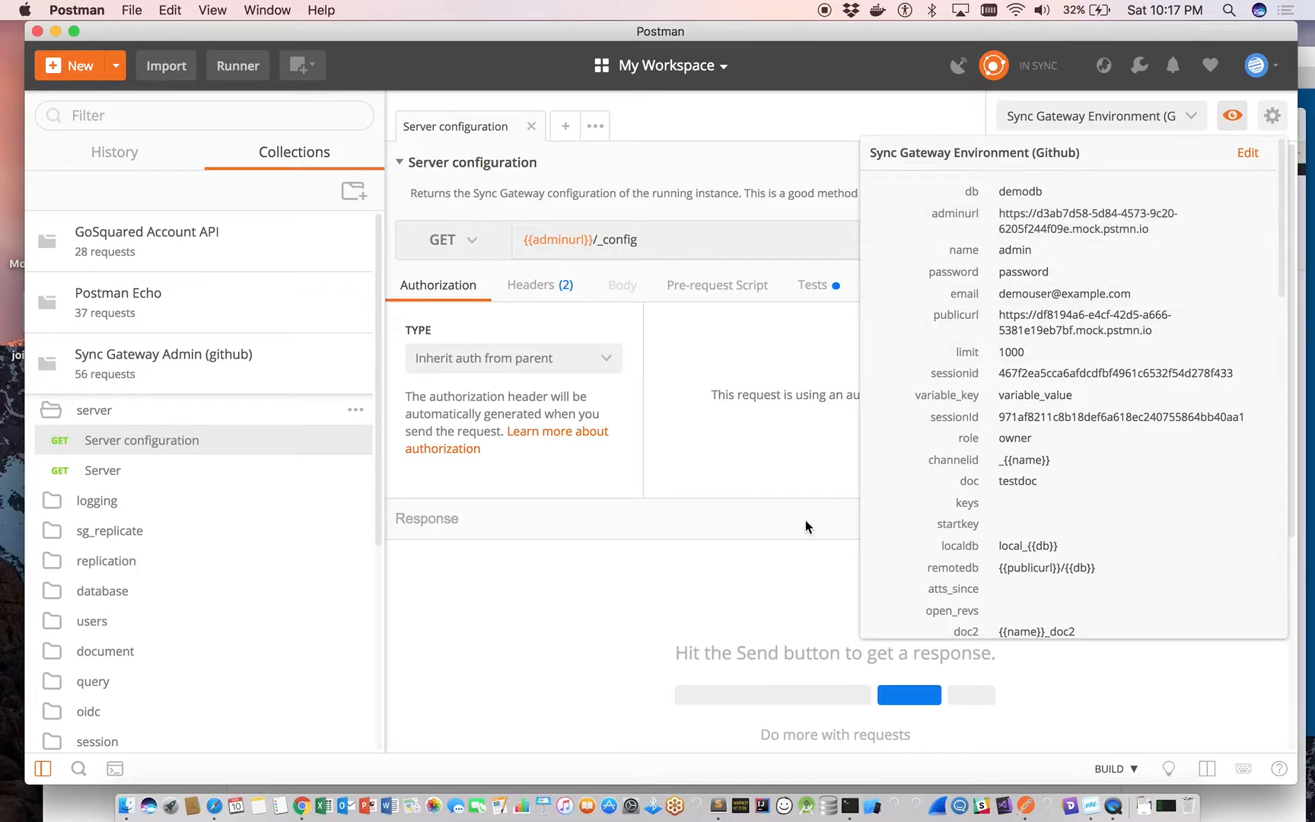
Switch to Safari and try to load localhost:4985 in a new tab.
click(216, 806)
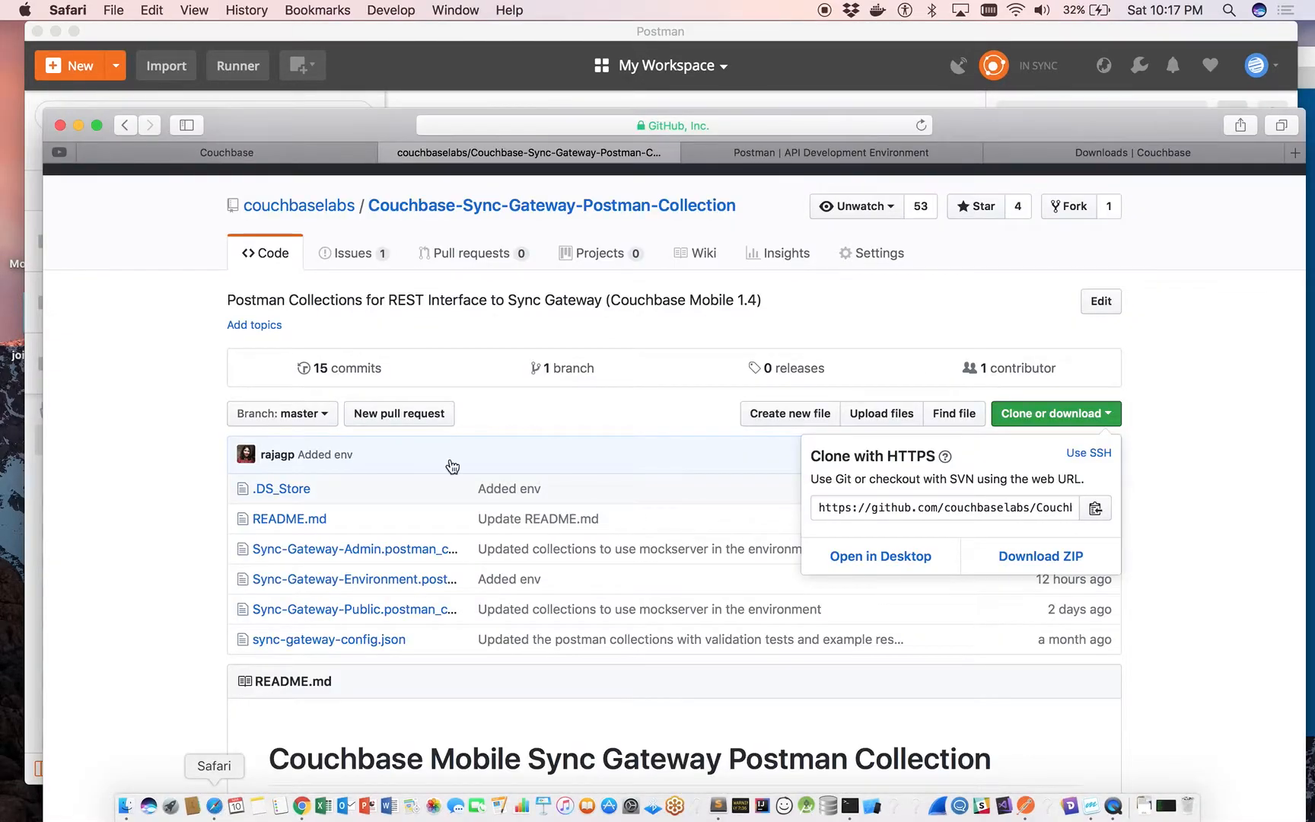
click(1293, 153)
text(localhost:4985)
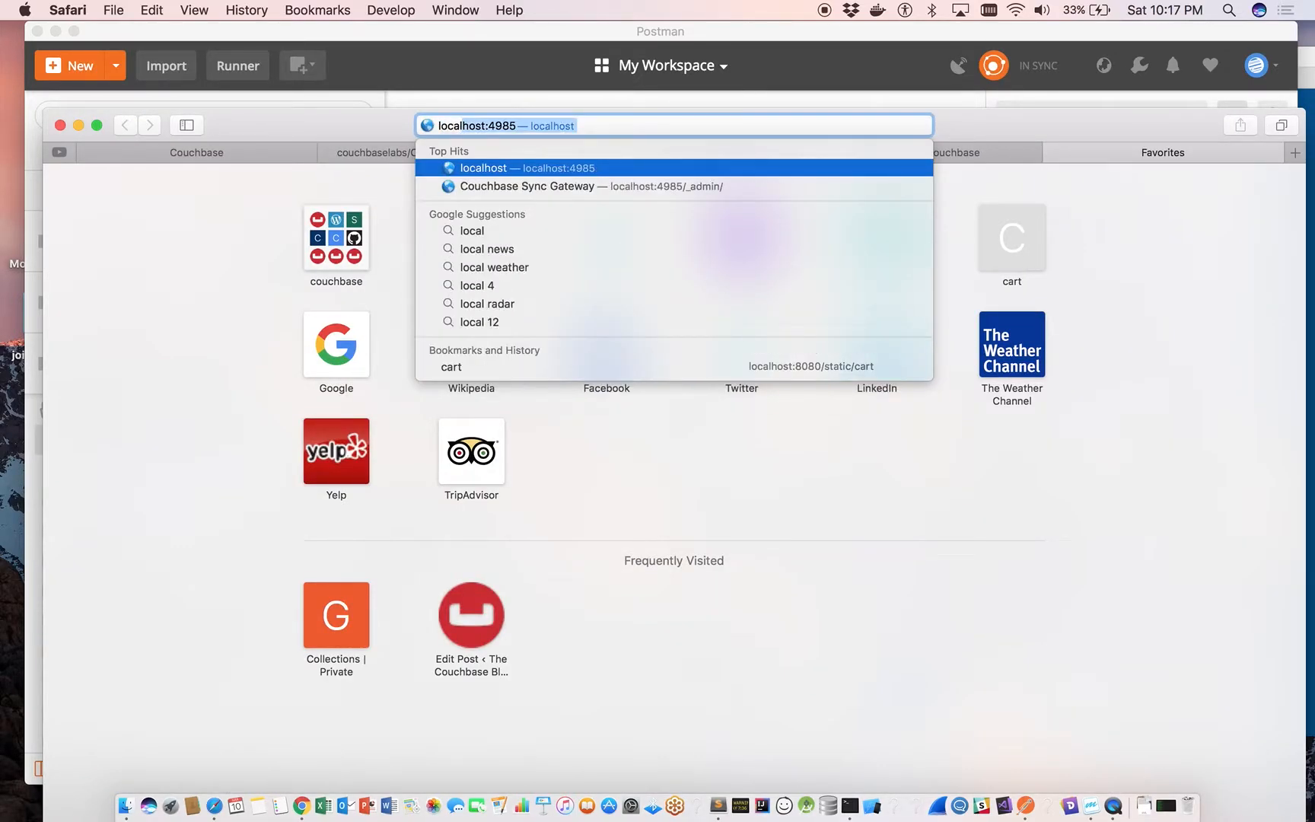
key(Right)
text(/)
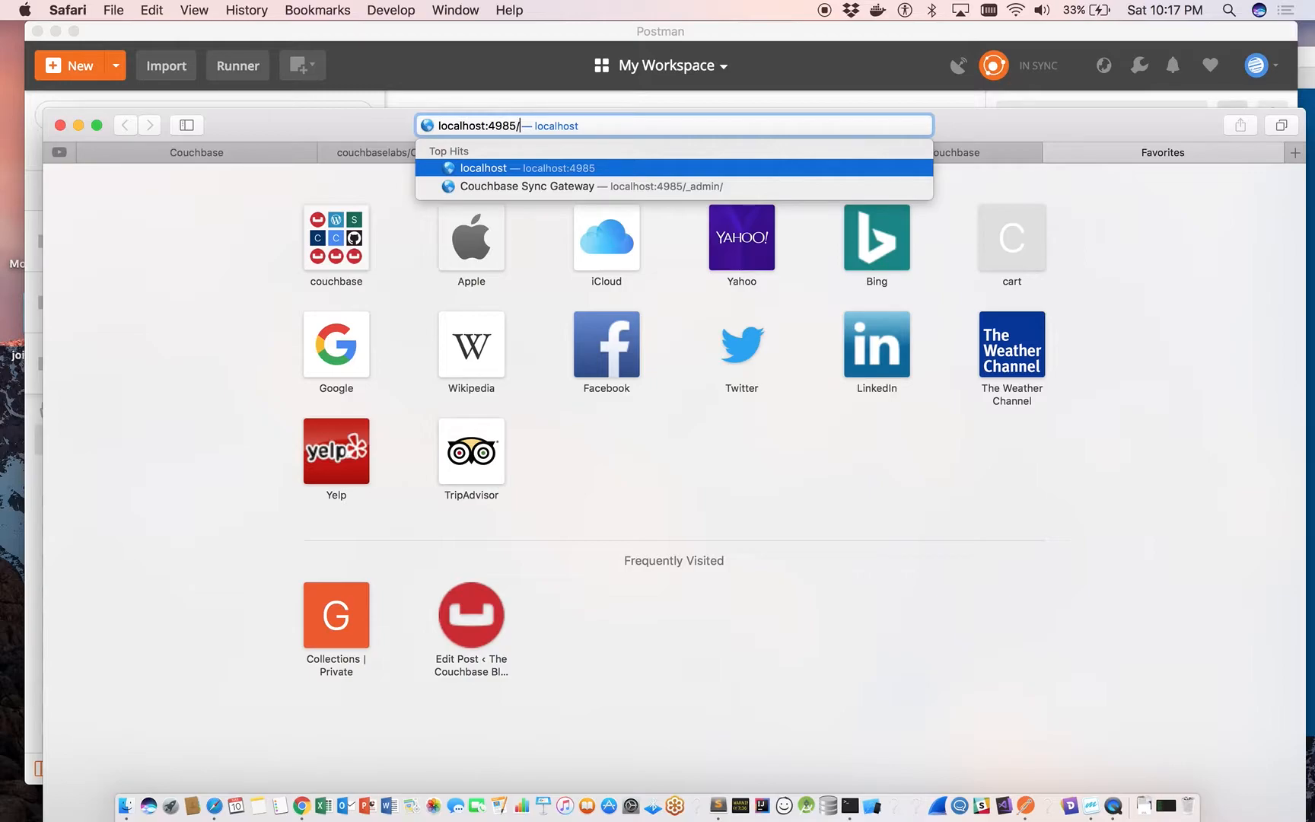
key(Return)
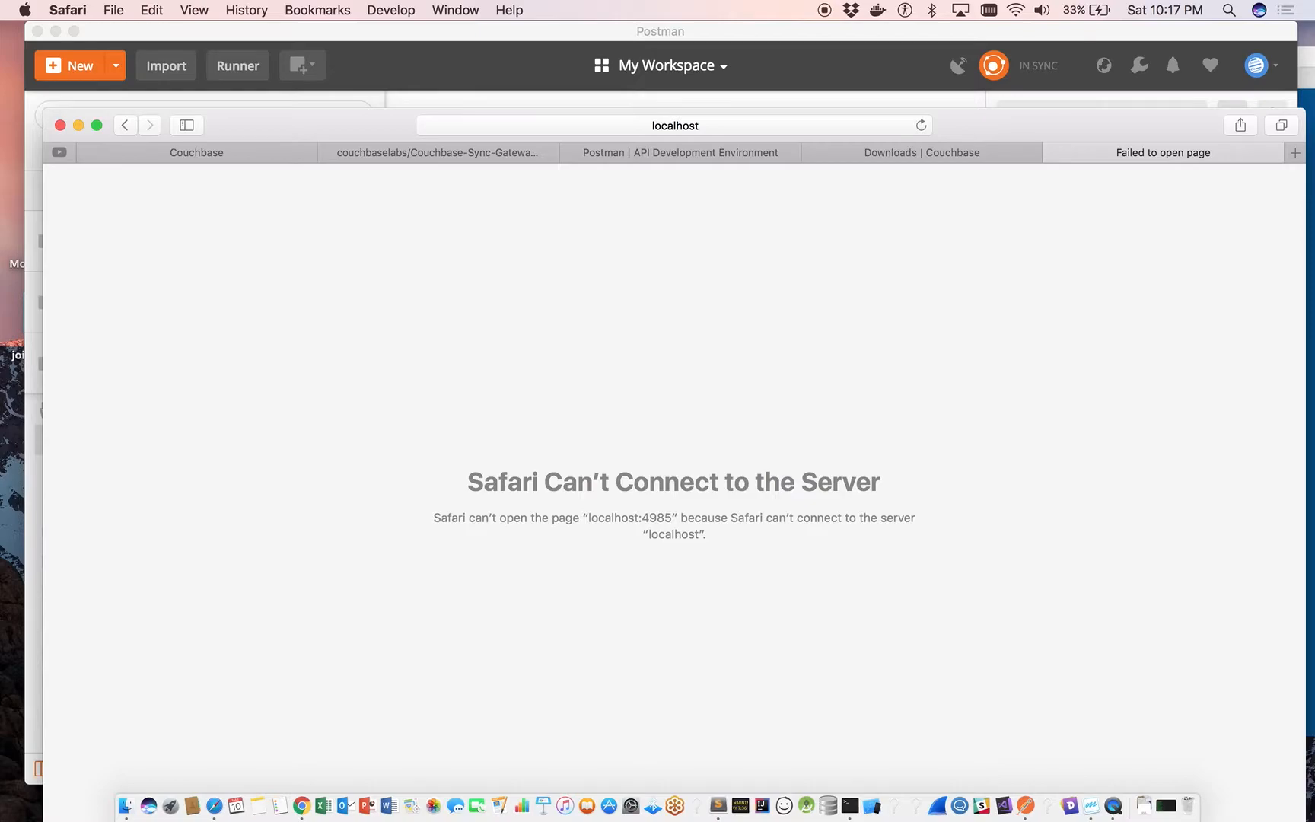
Switch back to Postman and close the environment variable preview.
drag(961, 131, 1007, 273)
click(910, 39)
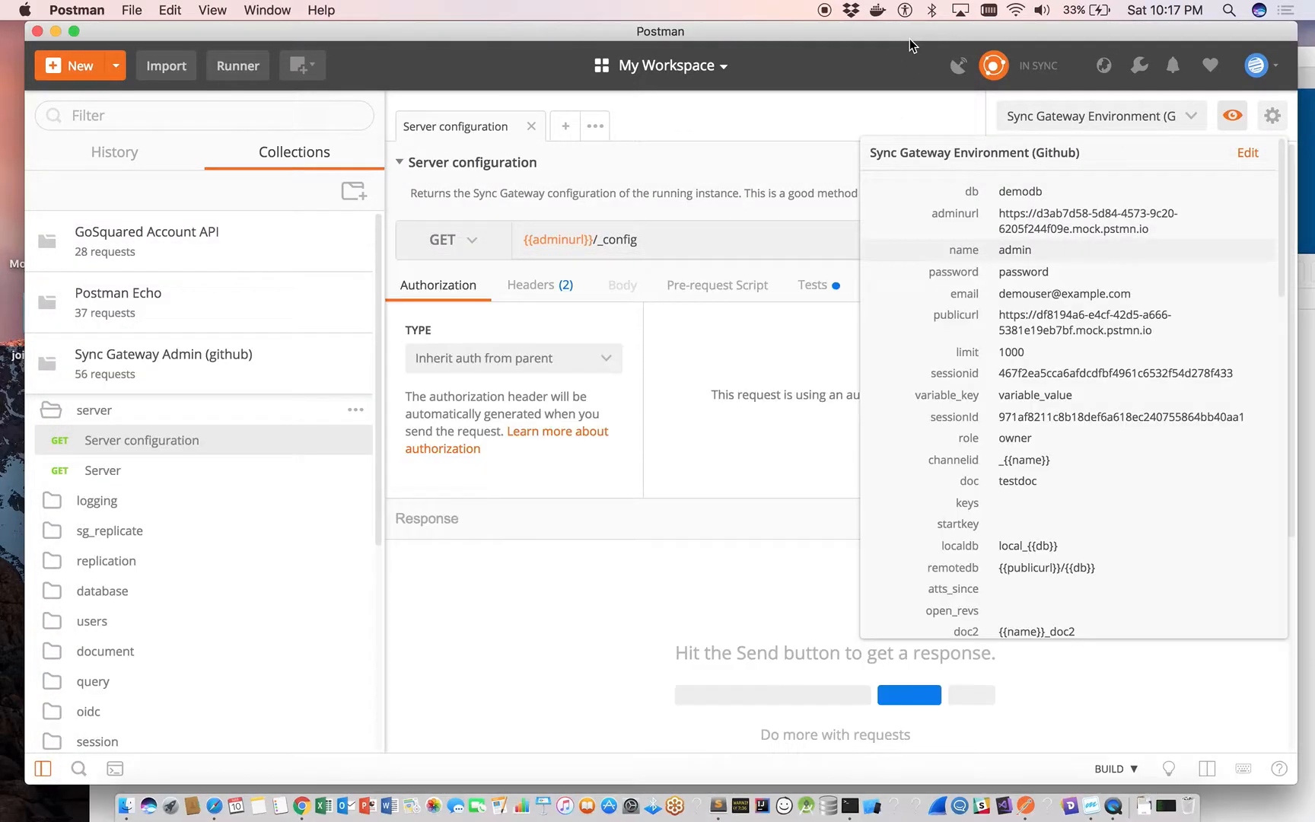
click(810, 128)
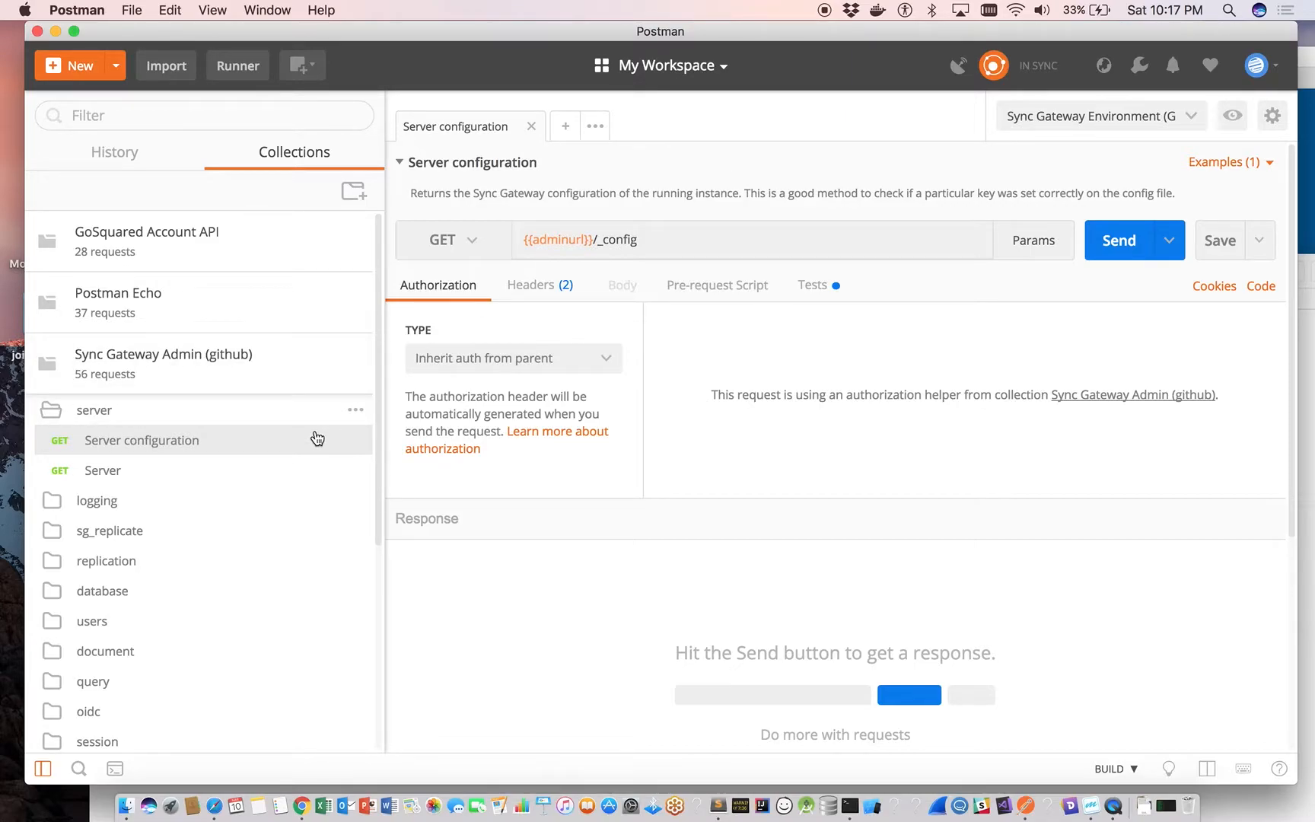
Create a public mock server for the Sync Gateway Admin (github) collection with Sync Gateway Environment (Github) and copy its mock URL.
mouse_move(367, 363)
click(358, 352)
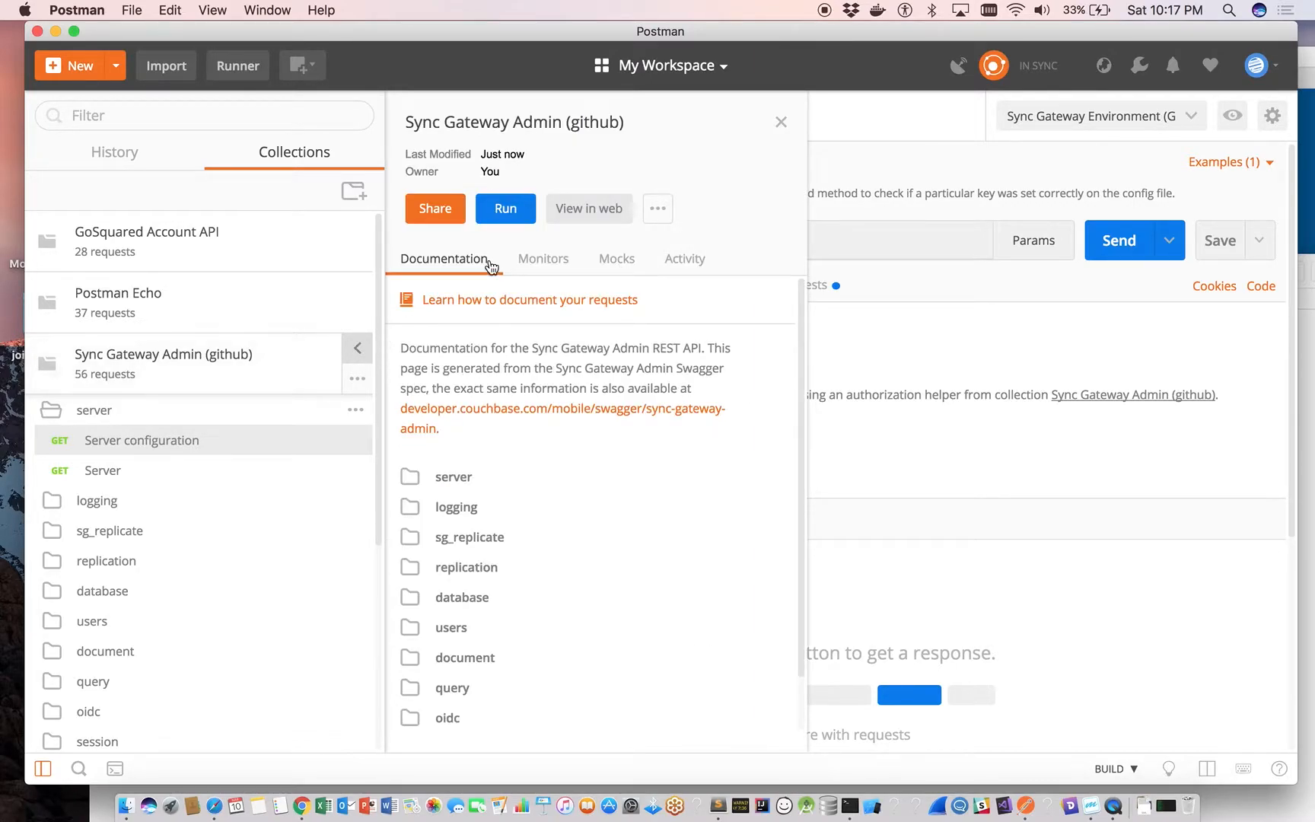
click(609, 257)
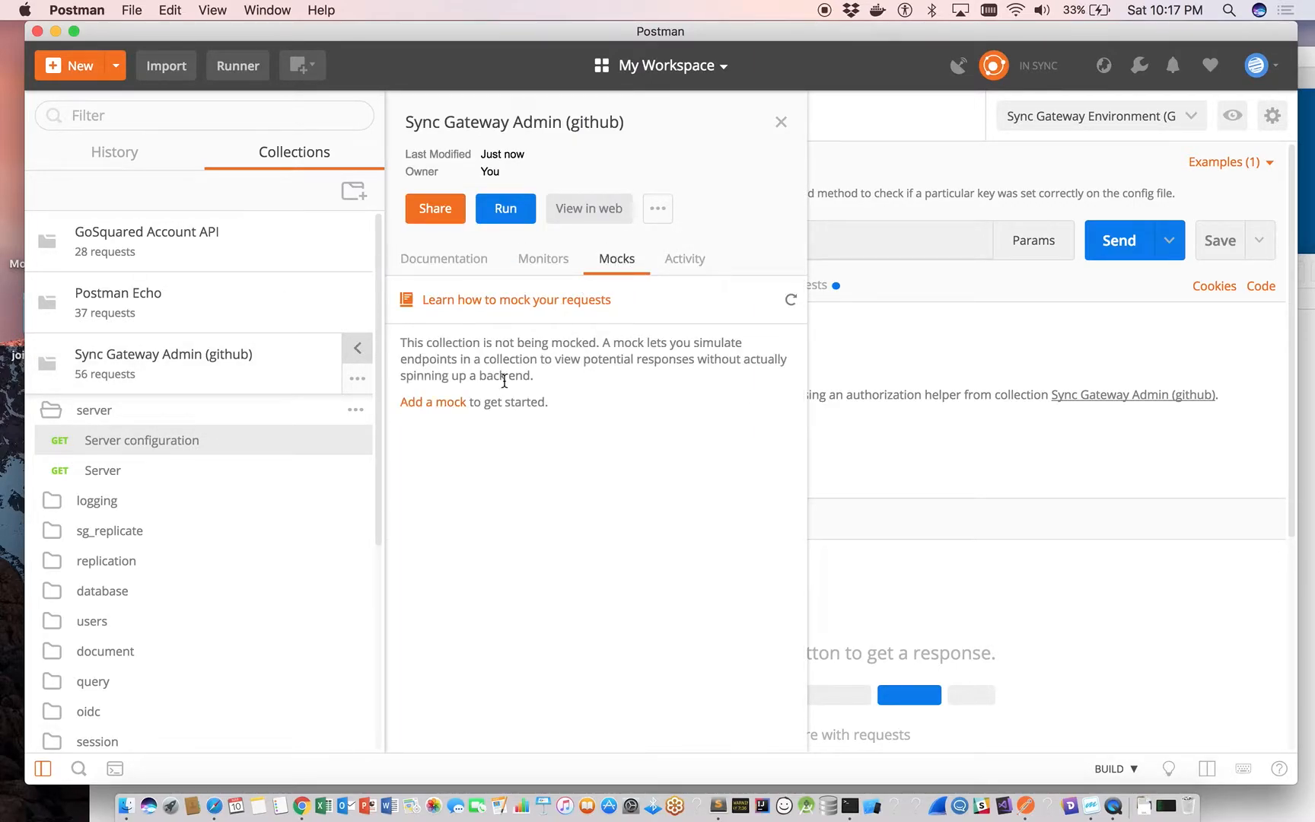
click(448, 408)
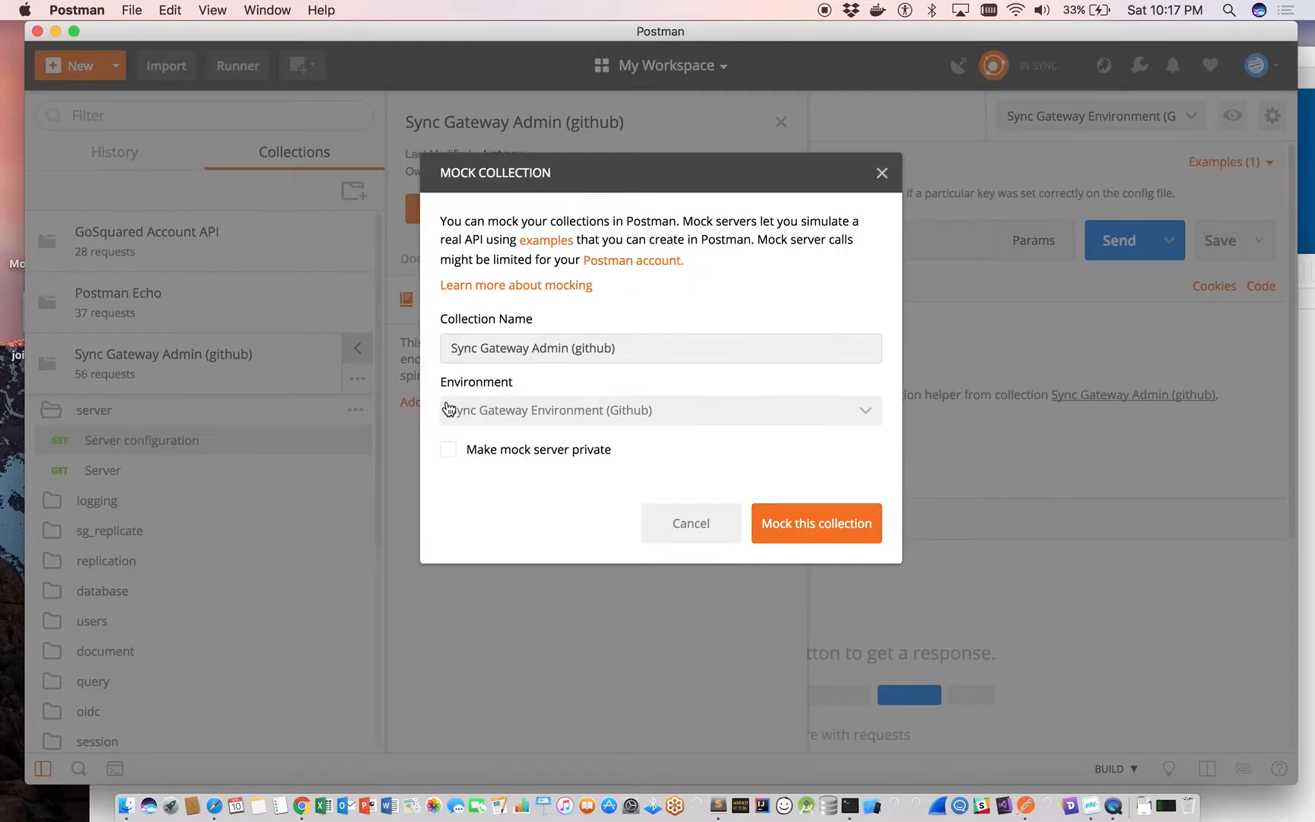
click(851, 520)
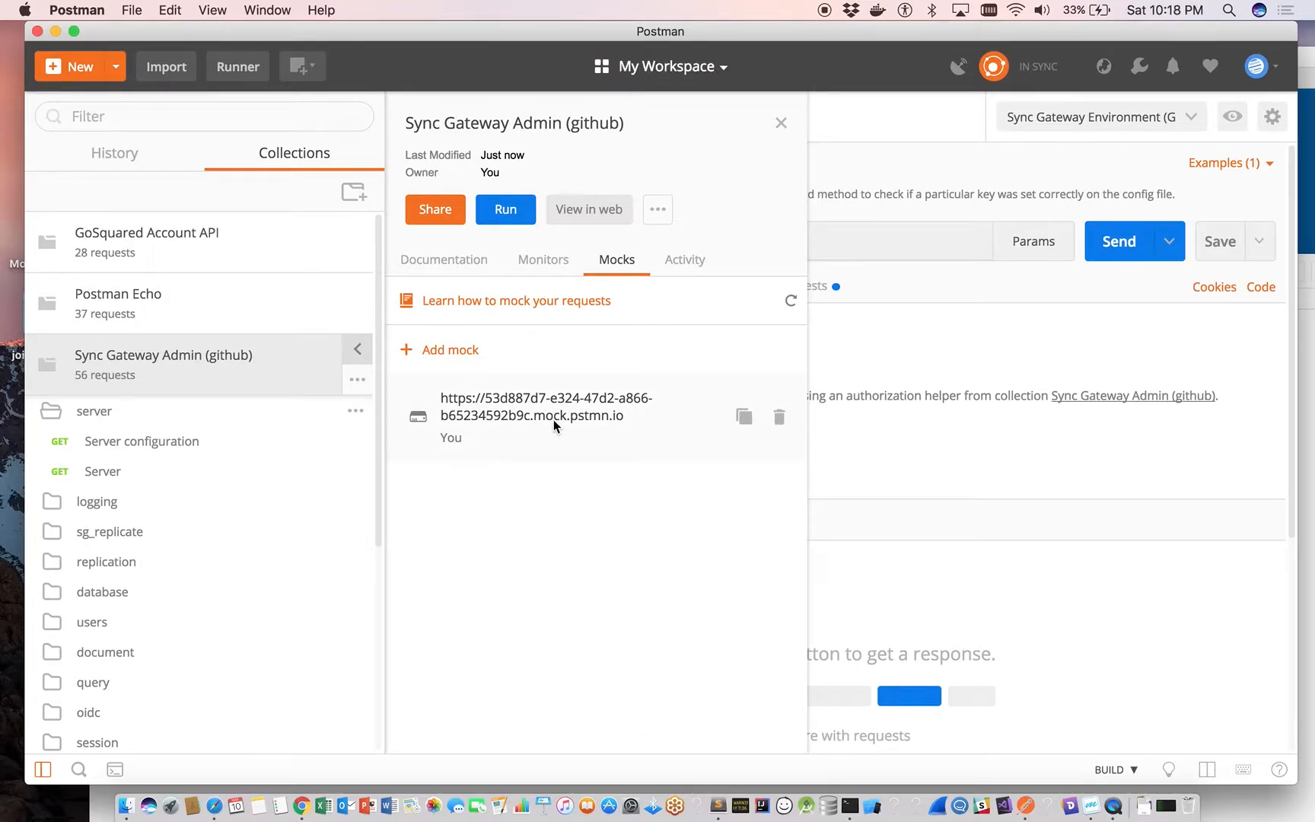
click(744, 419)
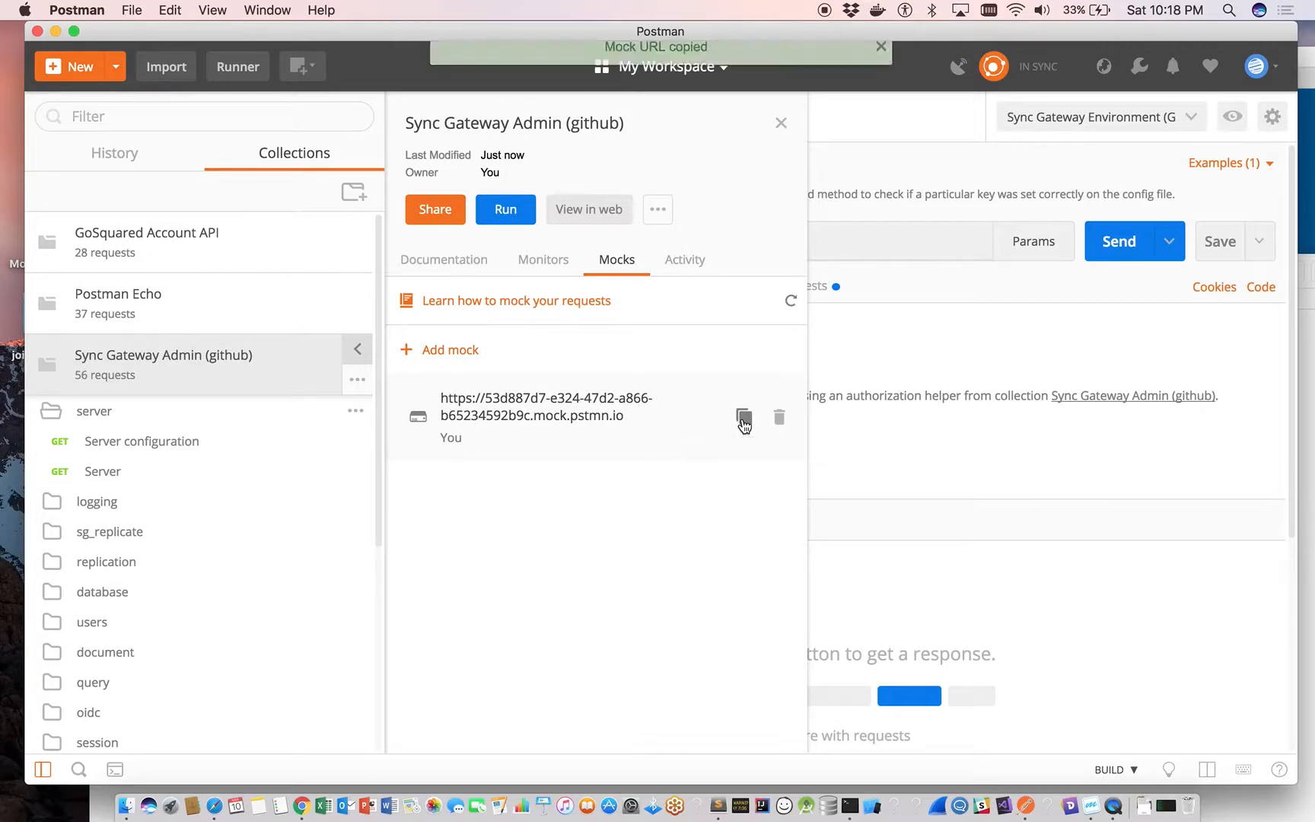
Replace the adminurl value in Sync Gateway Environment (Github) with the copied Admin mock URL and save the environment.
click(1233, 118)
click(1252, 155)
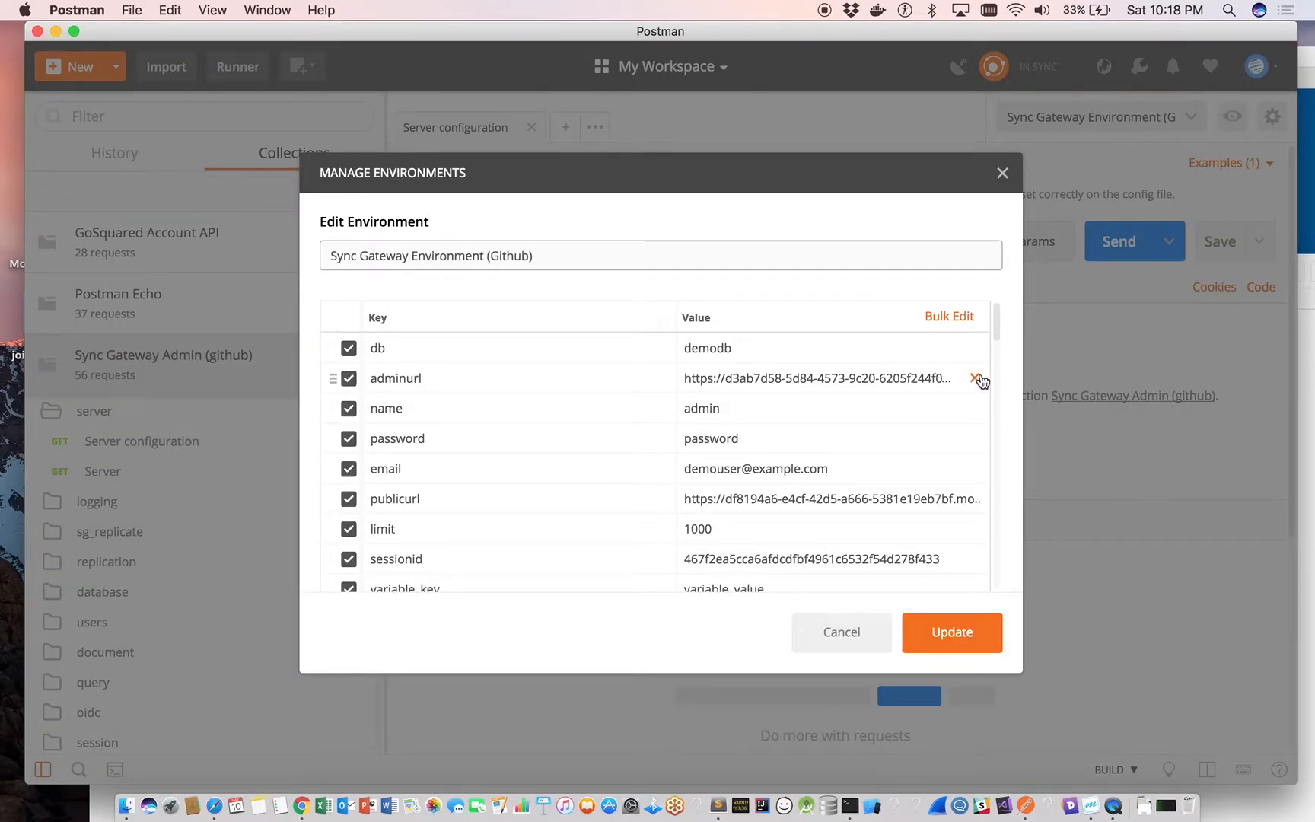
click(775, 370)
drag(856, 396, 680, 381)
key(BackSpace)
key(super+v)
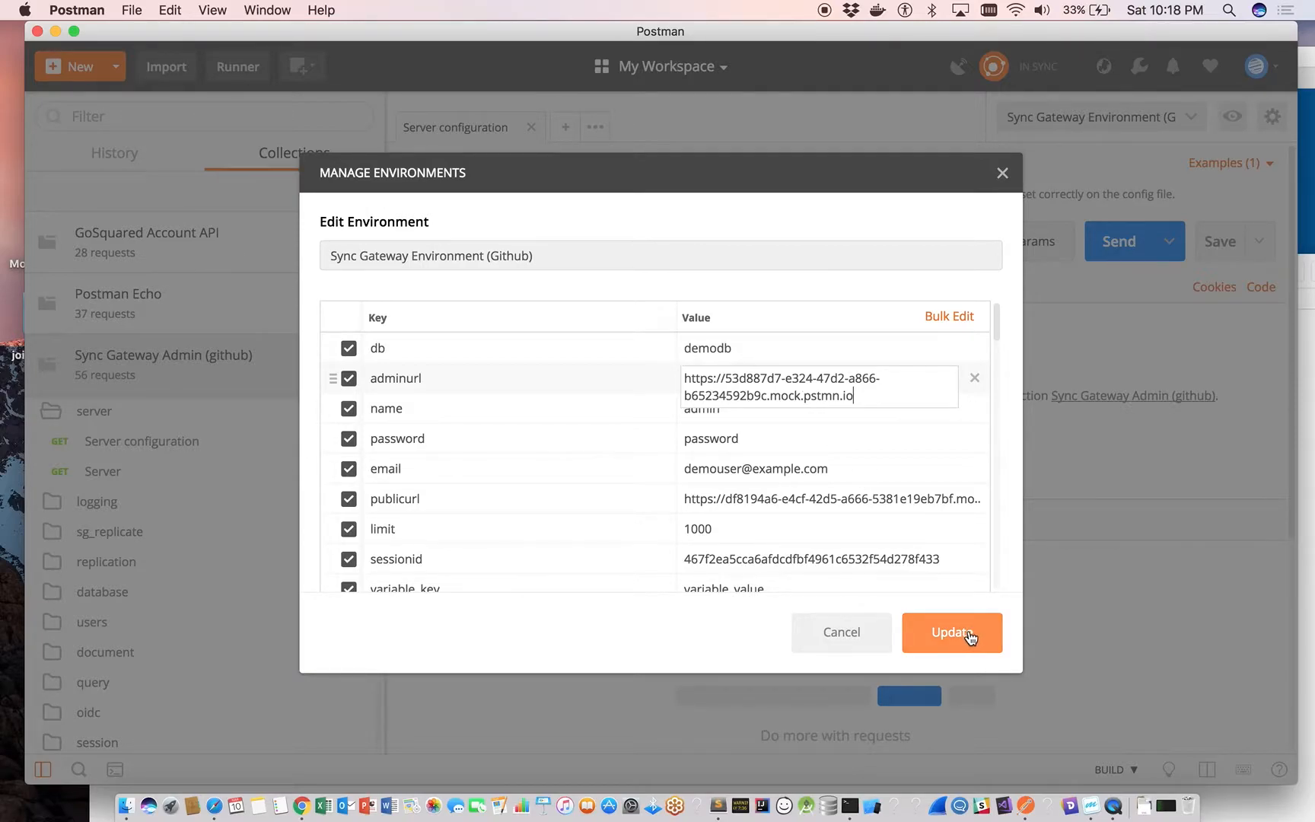
click(968, 638)
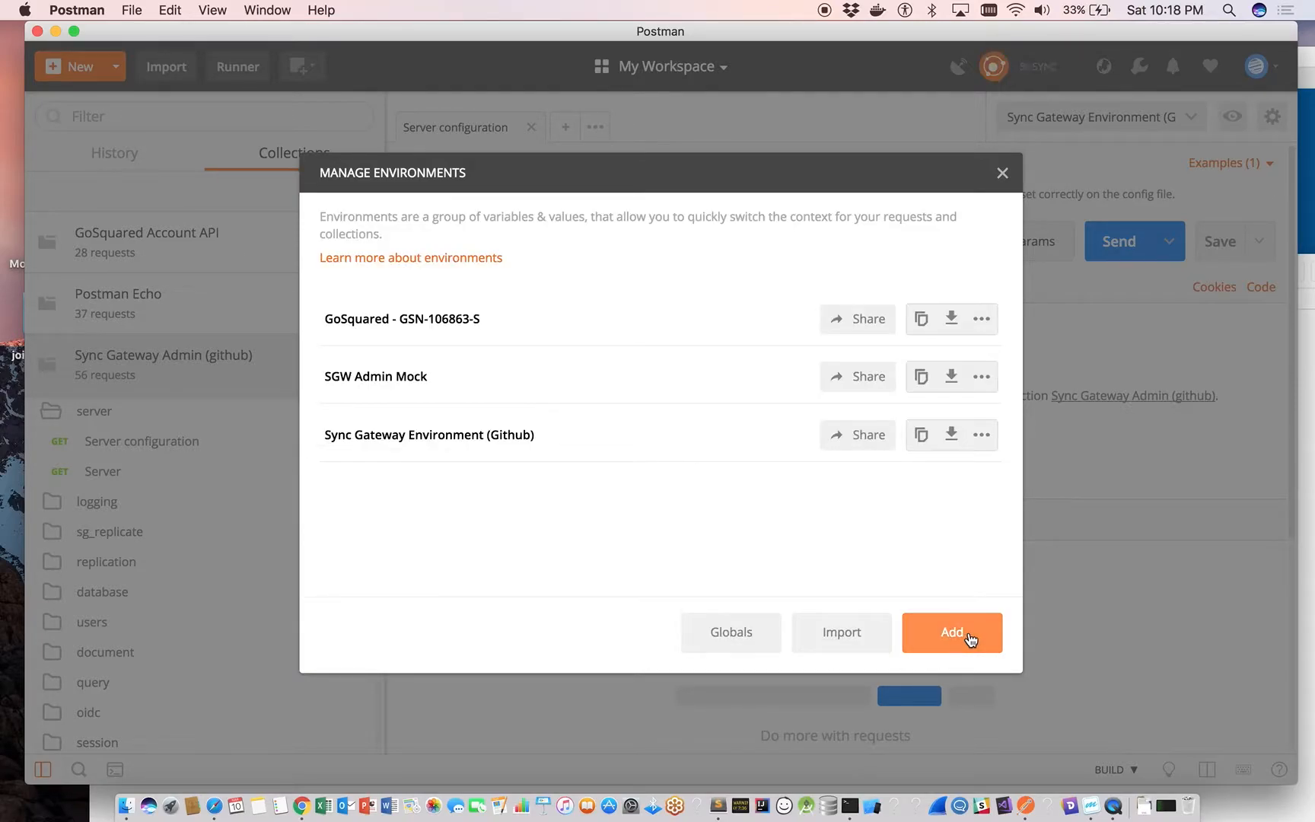
click(1002, 174)
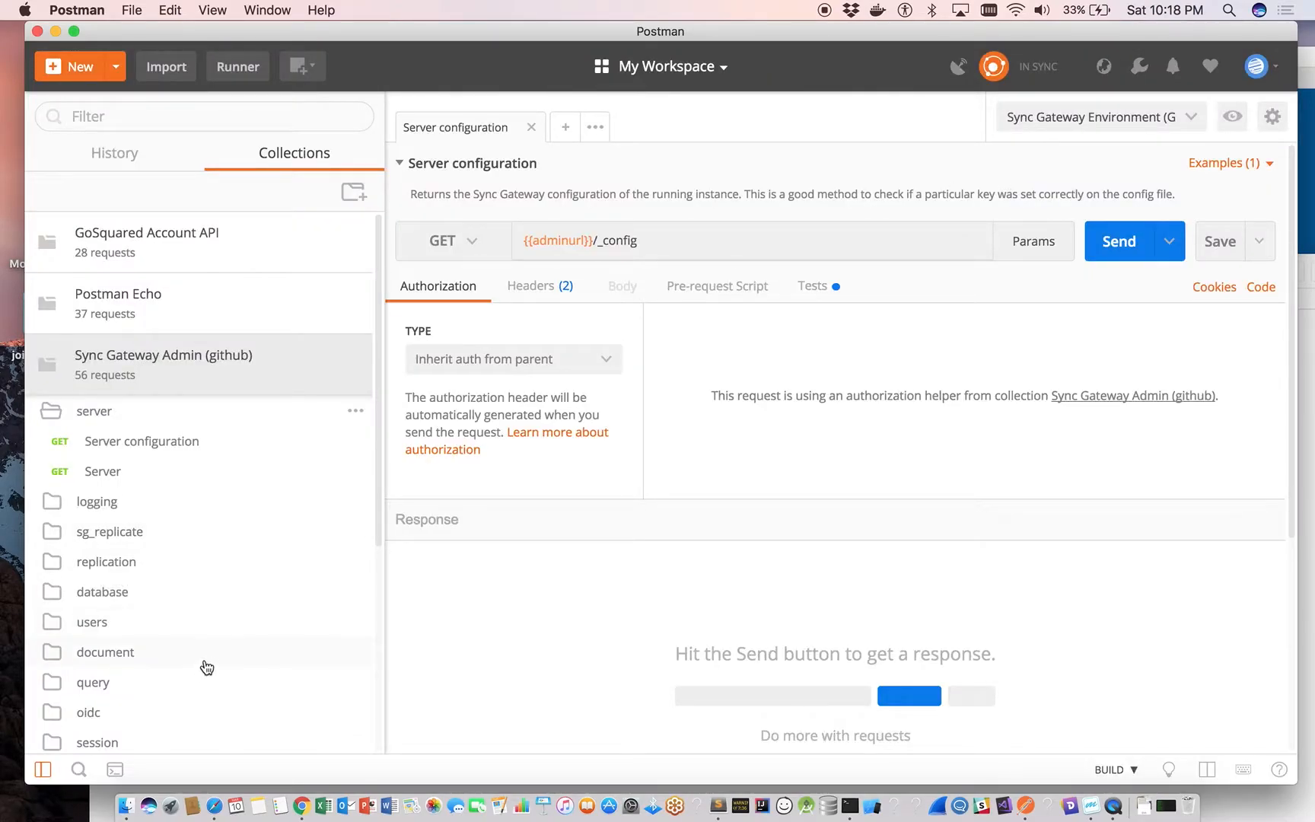
Create a mock server for the Sync Gateway Public (github) collection and copy its mock URL.
click(57, 392)
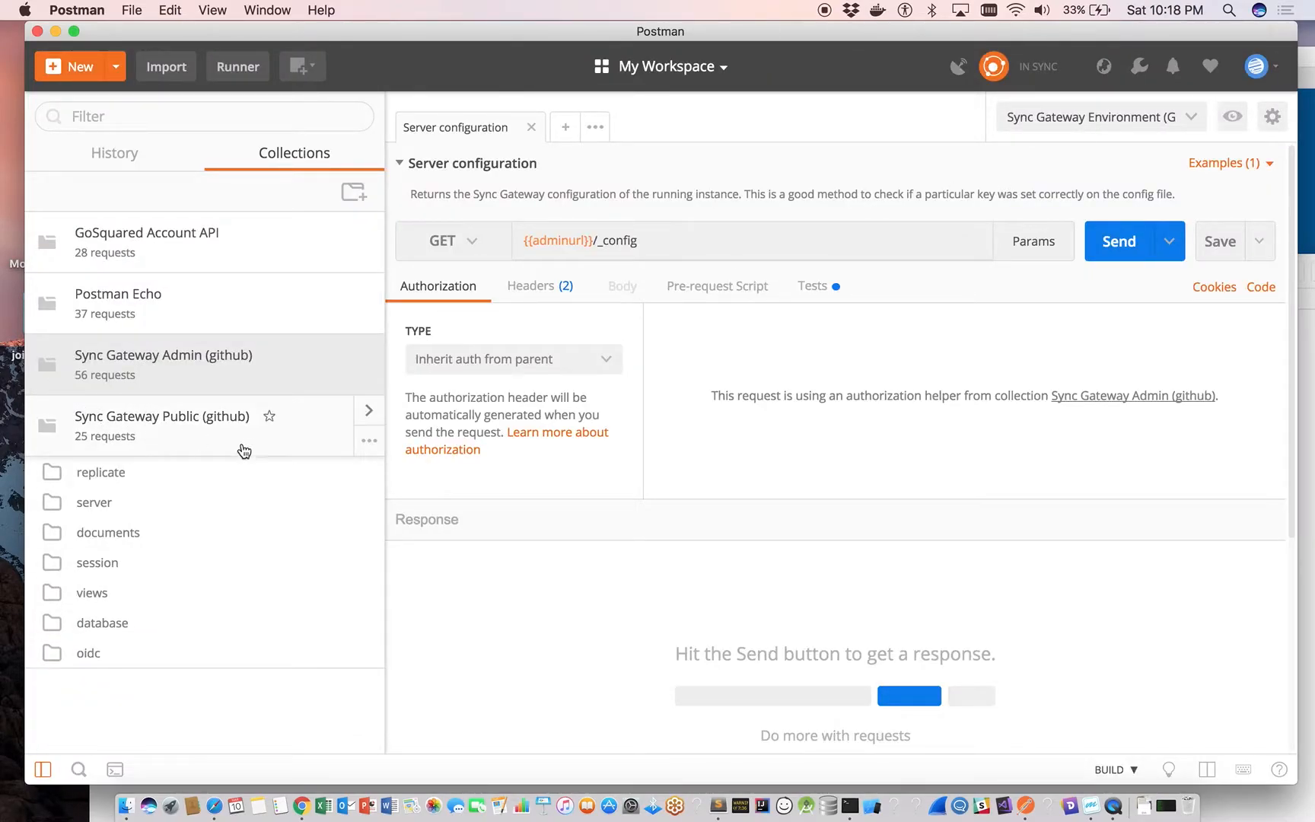
click(371, 421)
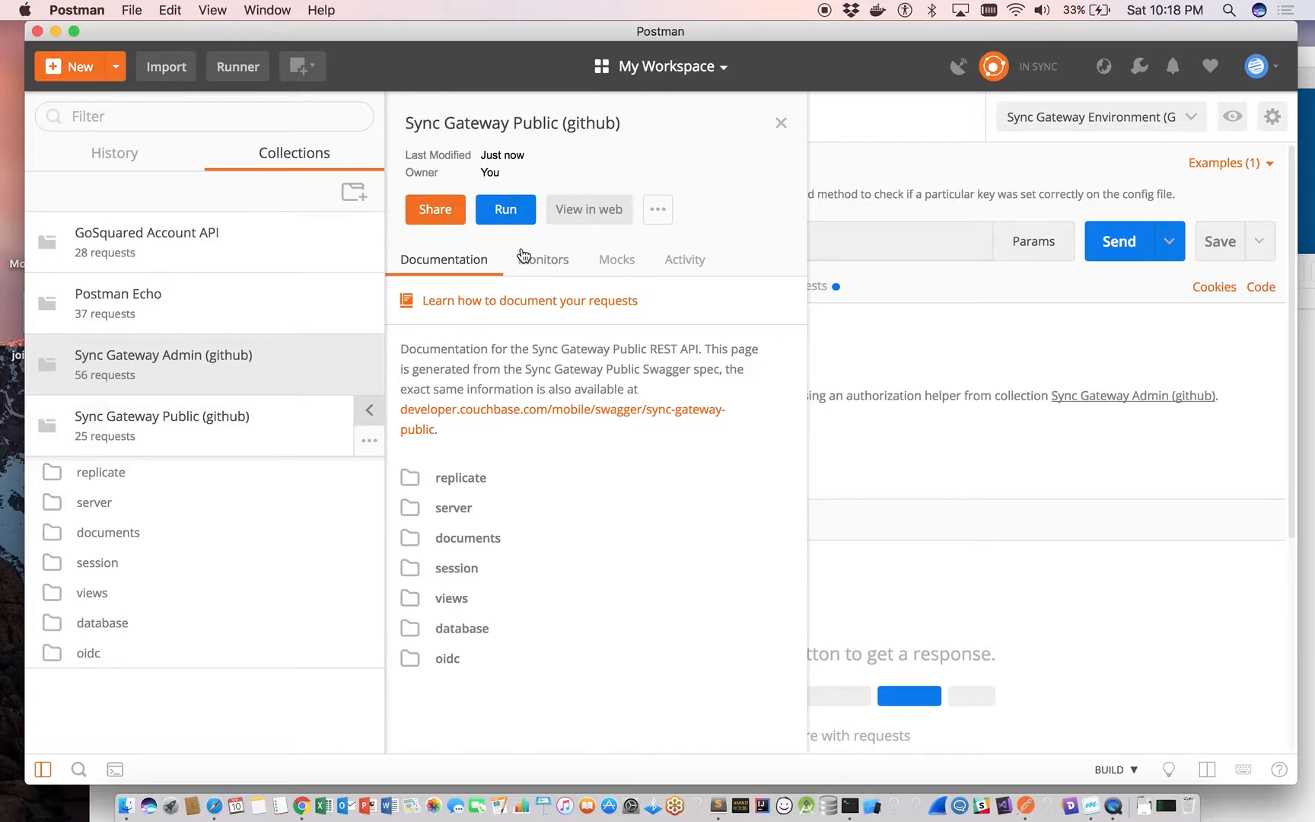
click(612, 262)
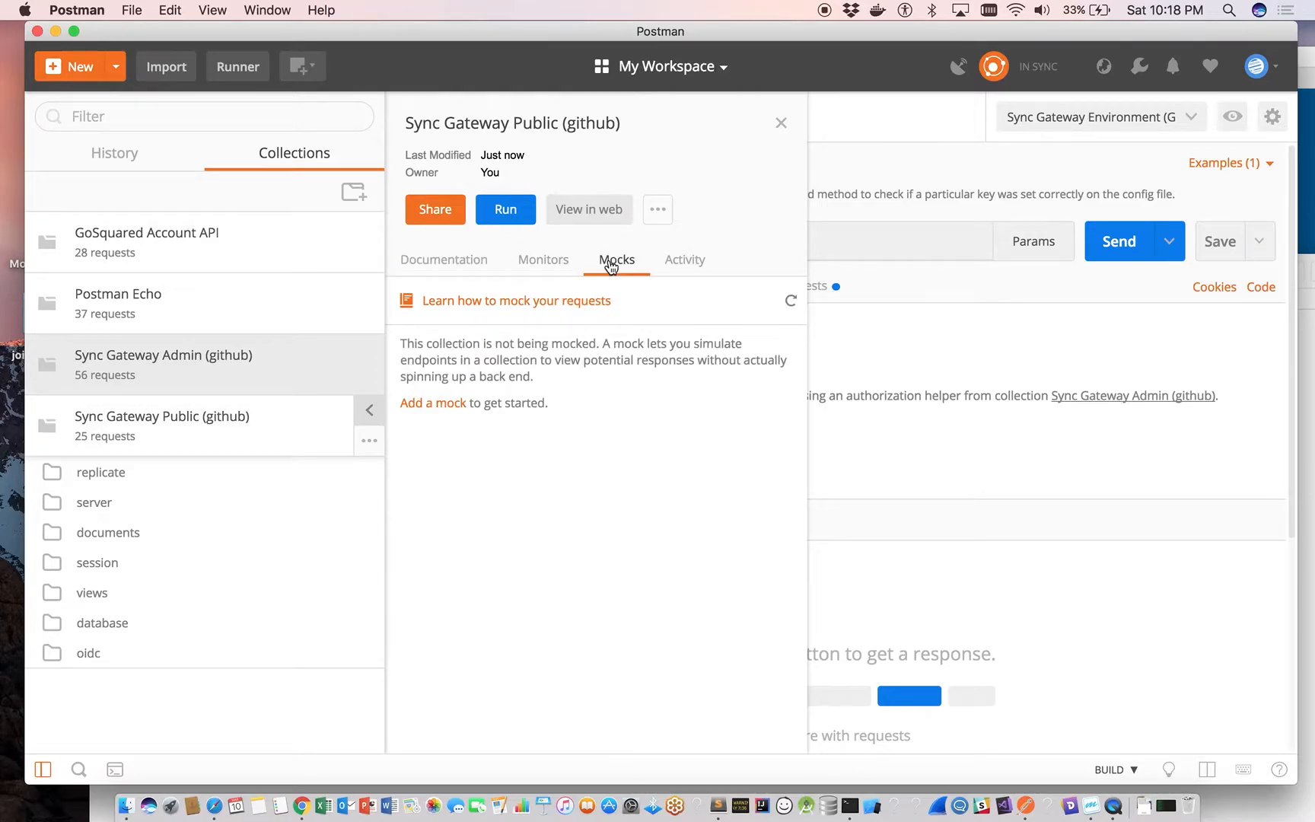
click(436, 405)
click(792, 525)
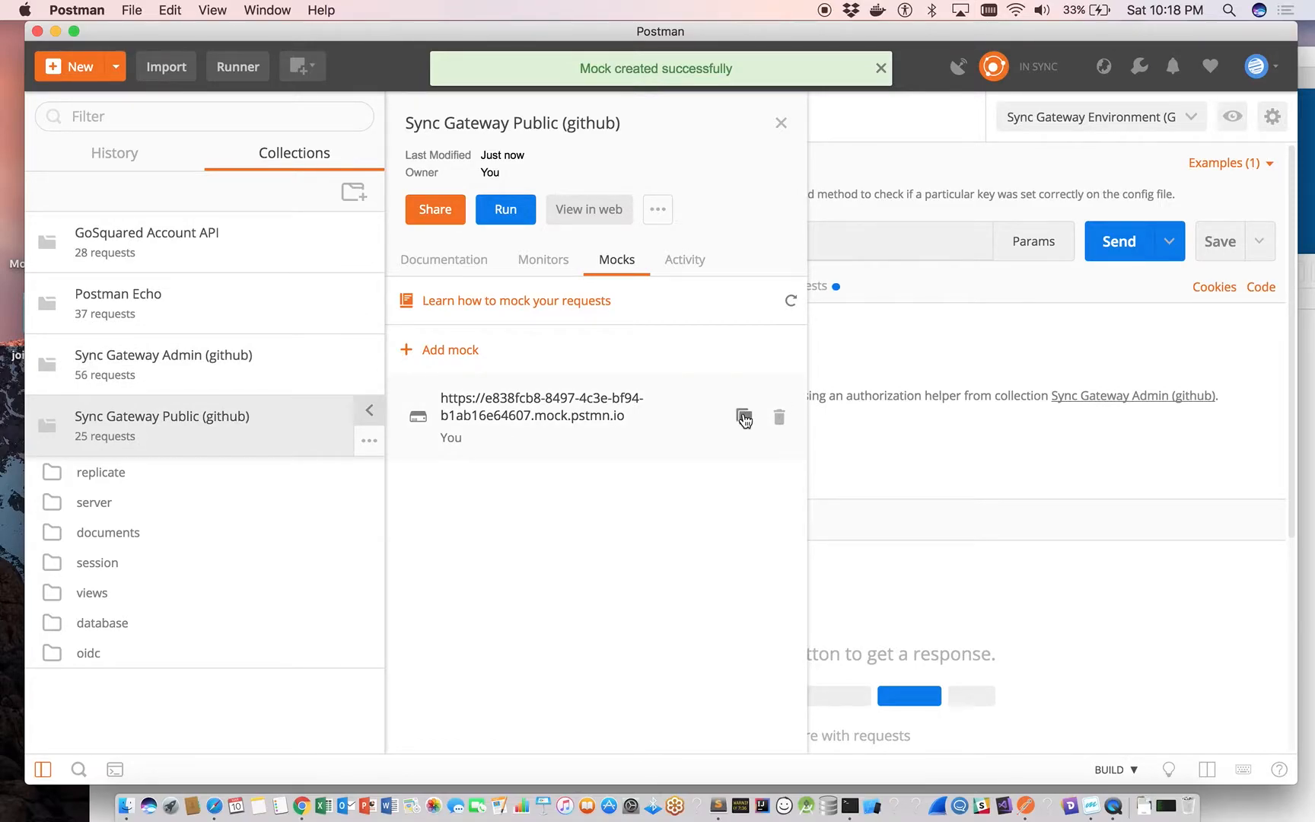
click(744, 416)
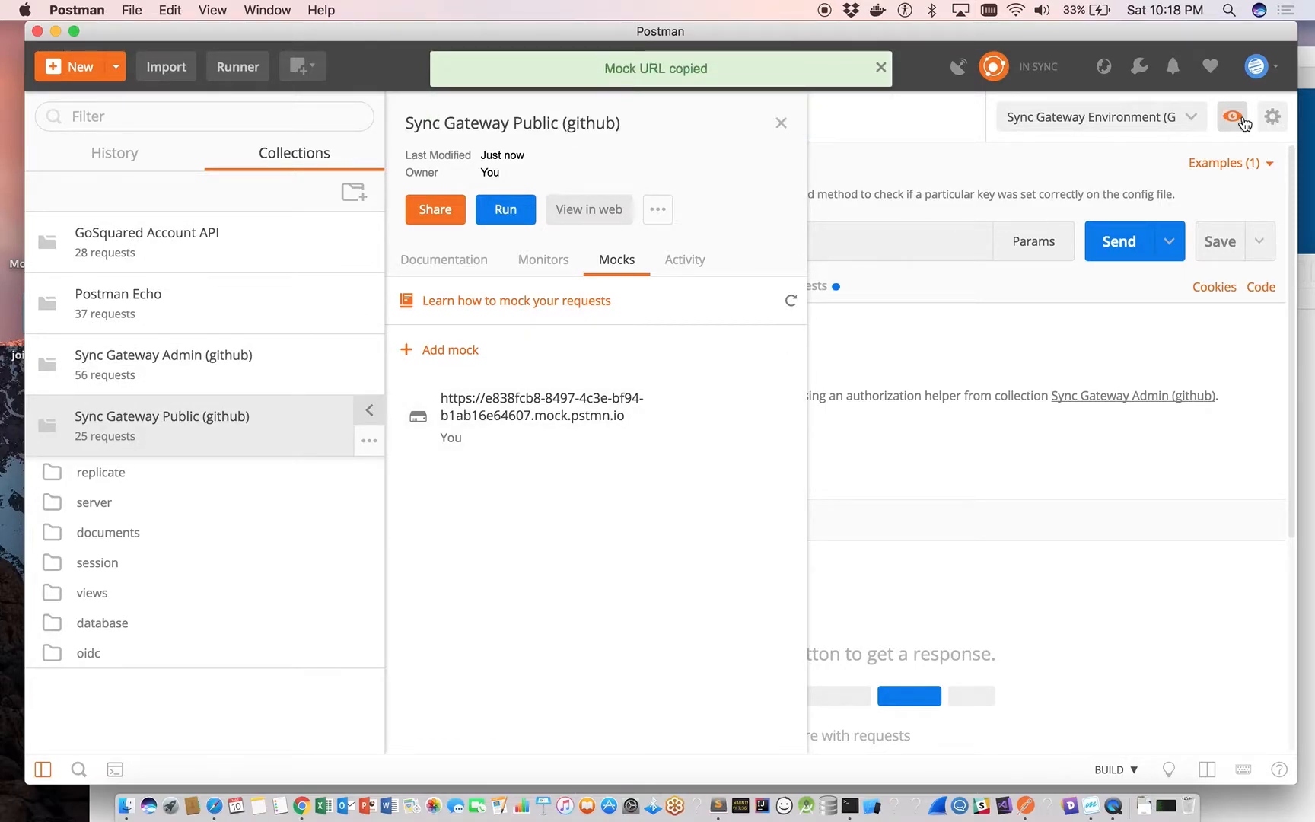
Replace the publicurl value in Sync Gateway Environment (Github) with the copied Public mock URL and save the environment.
click(1233, 115)
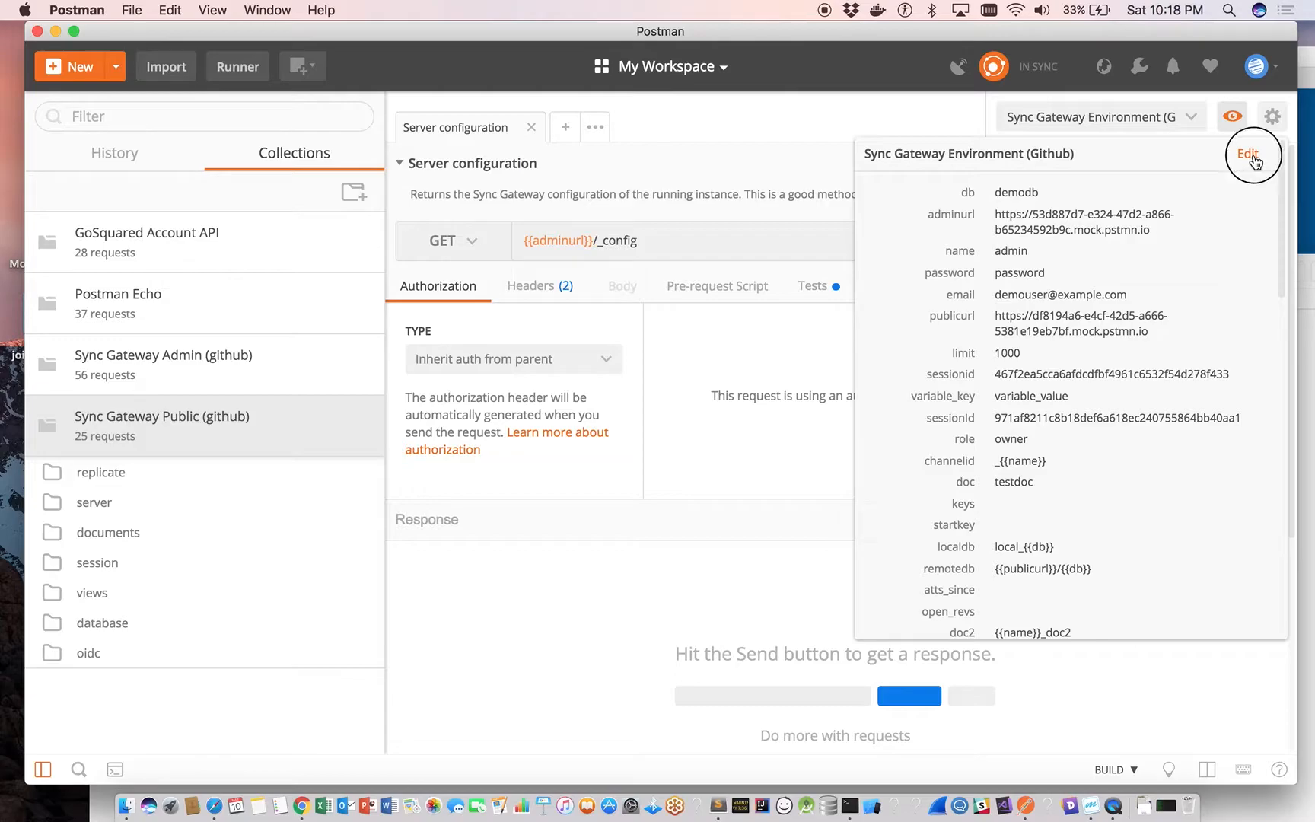
click(1248, 154)
scroll(712, 493, down, 5)
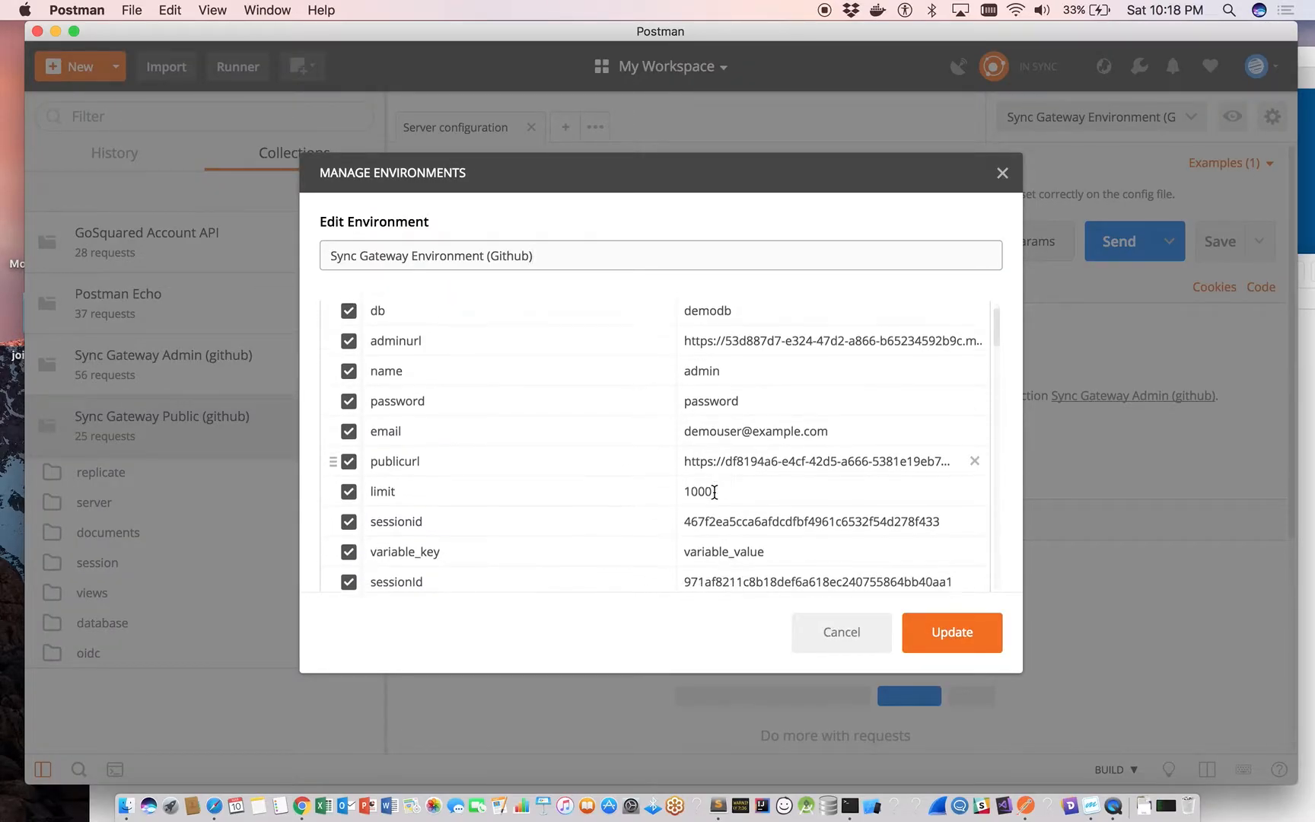
scroll(714, 492, down, 3)
scroll(714, 493, up, 5)
click(737, 405)
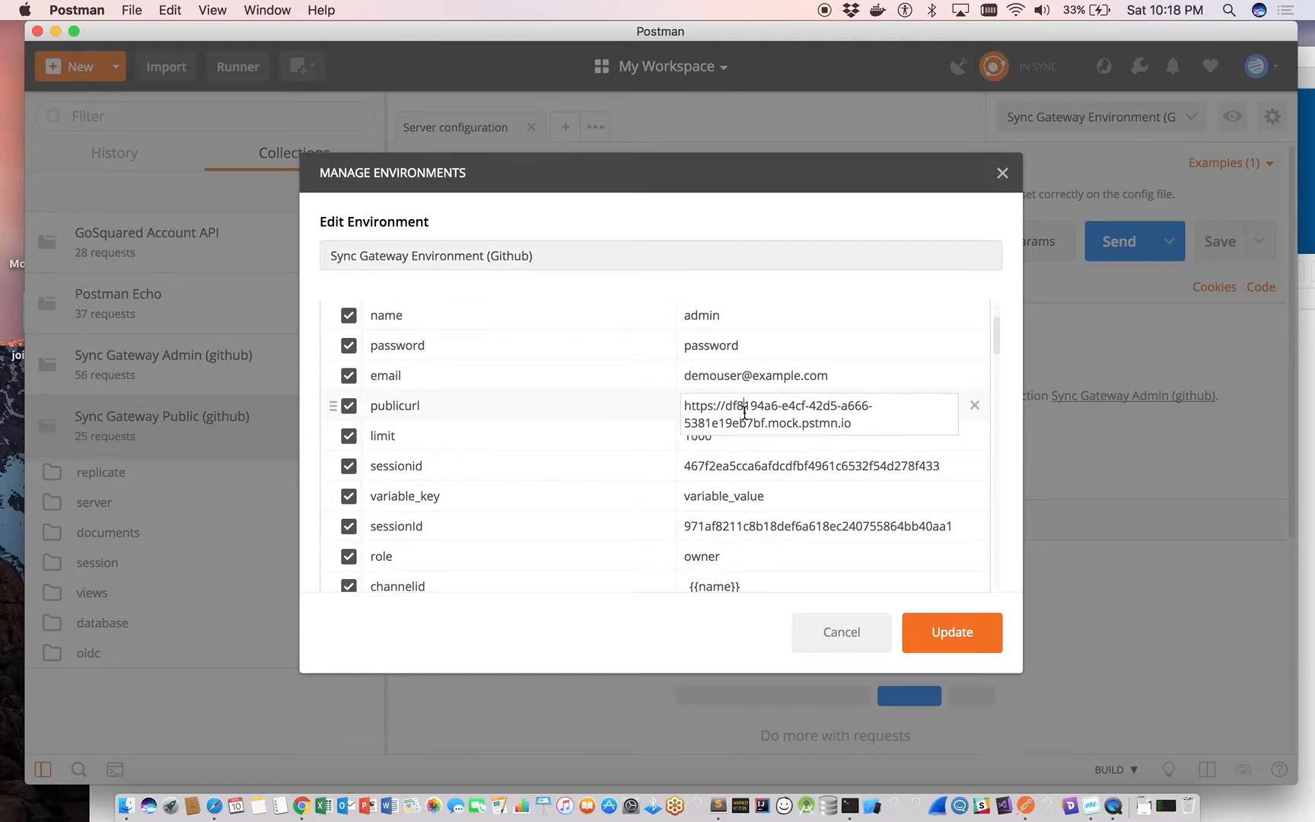
drag(872, 415, 664, 408)
click(669, 405)
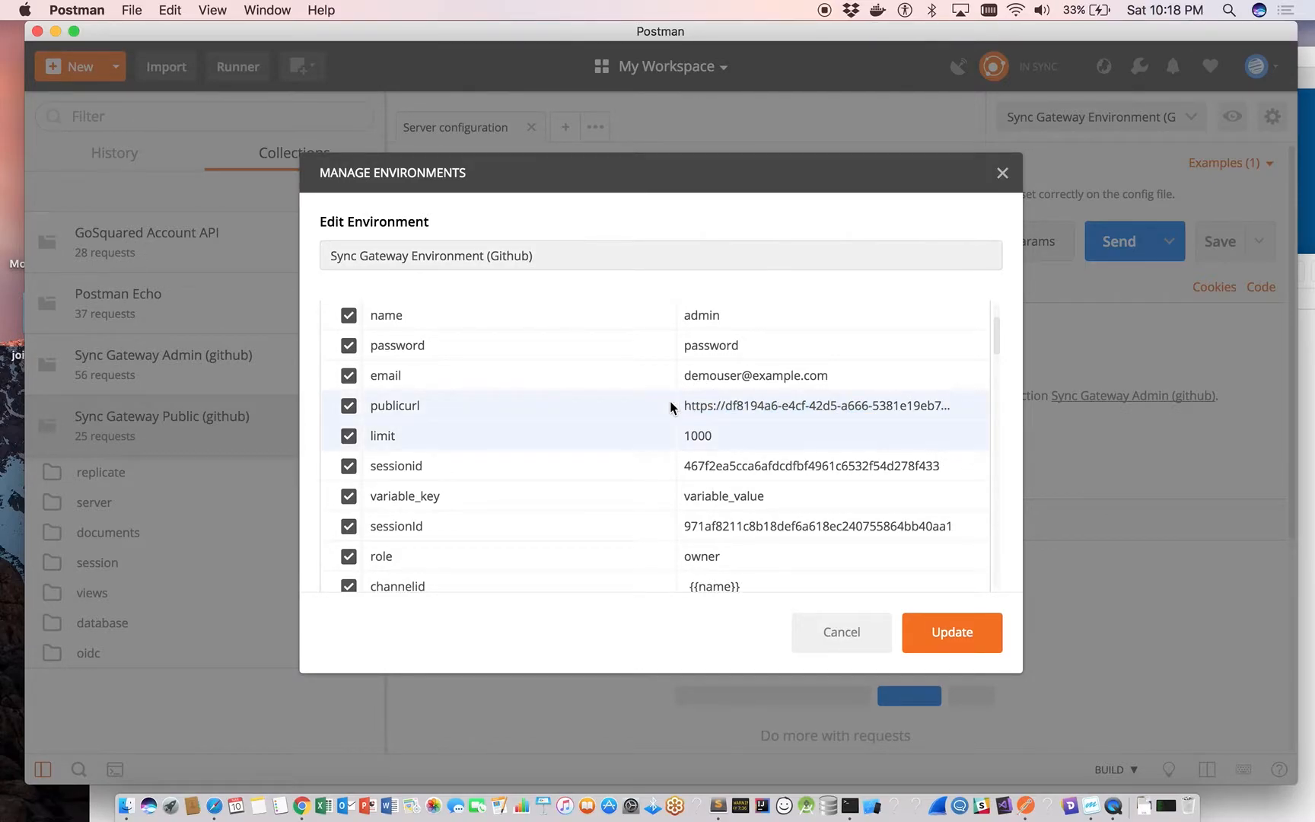
click(736, 405)
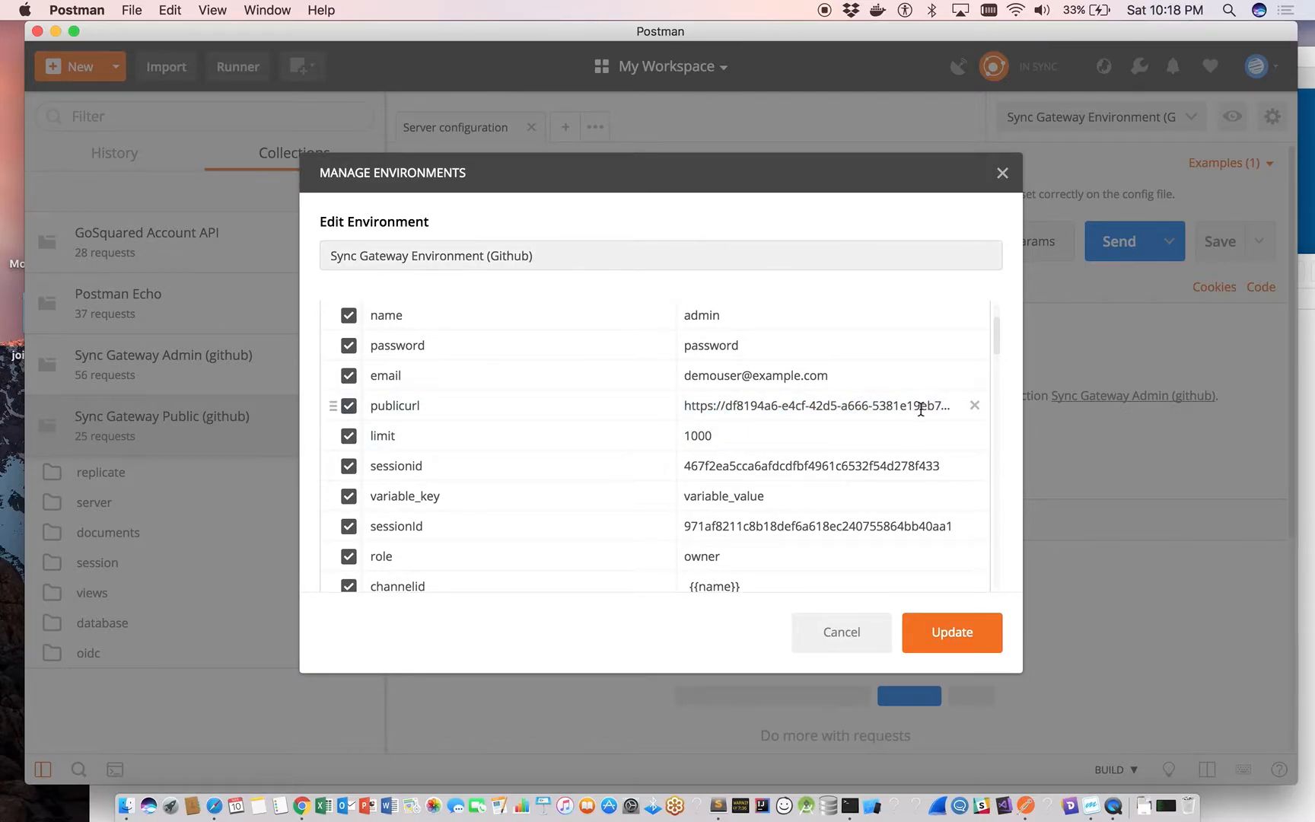
click(942, 406)
drag(883, 423, 680, 409)
key(BackSpace)
key(super+v)
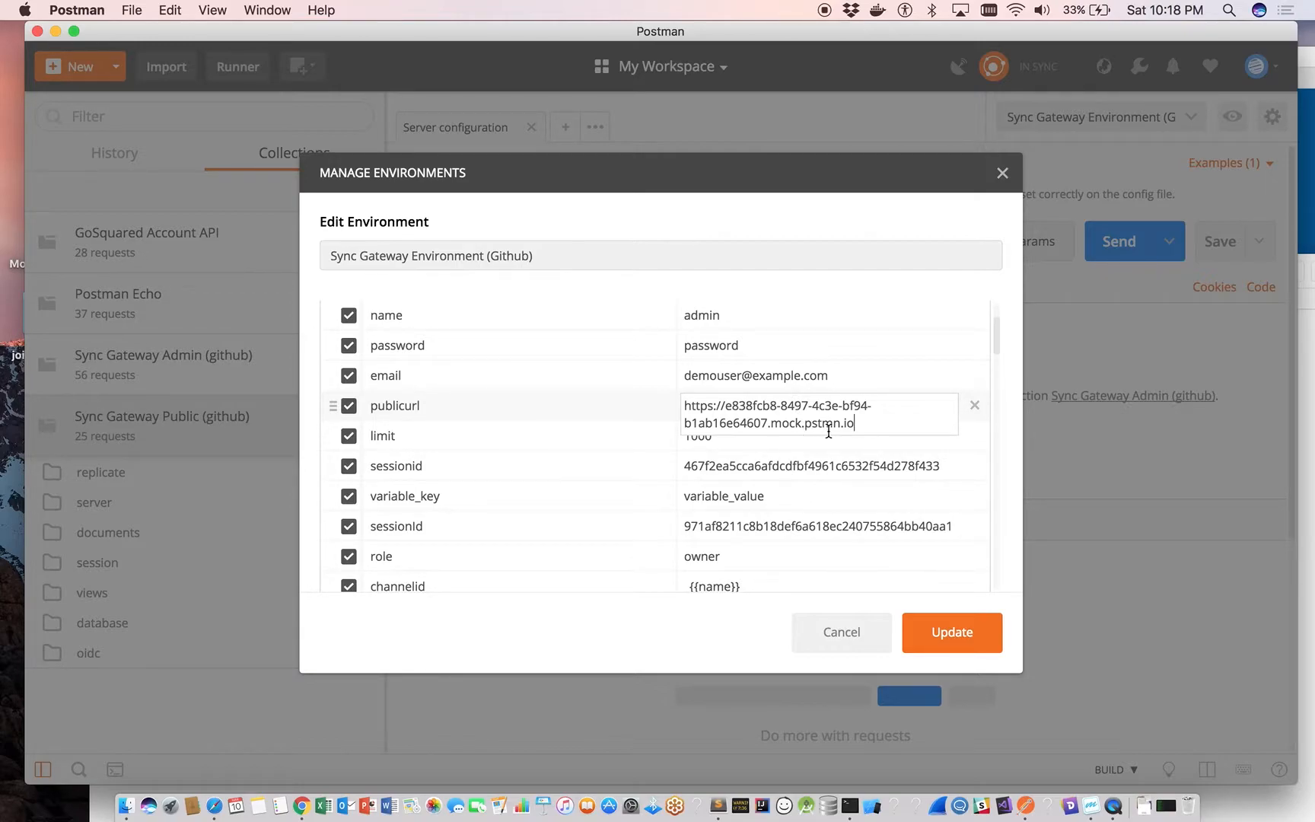
click(936, 632)
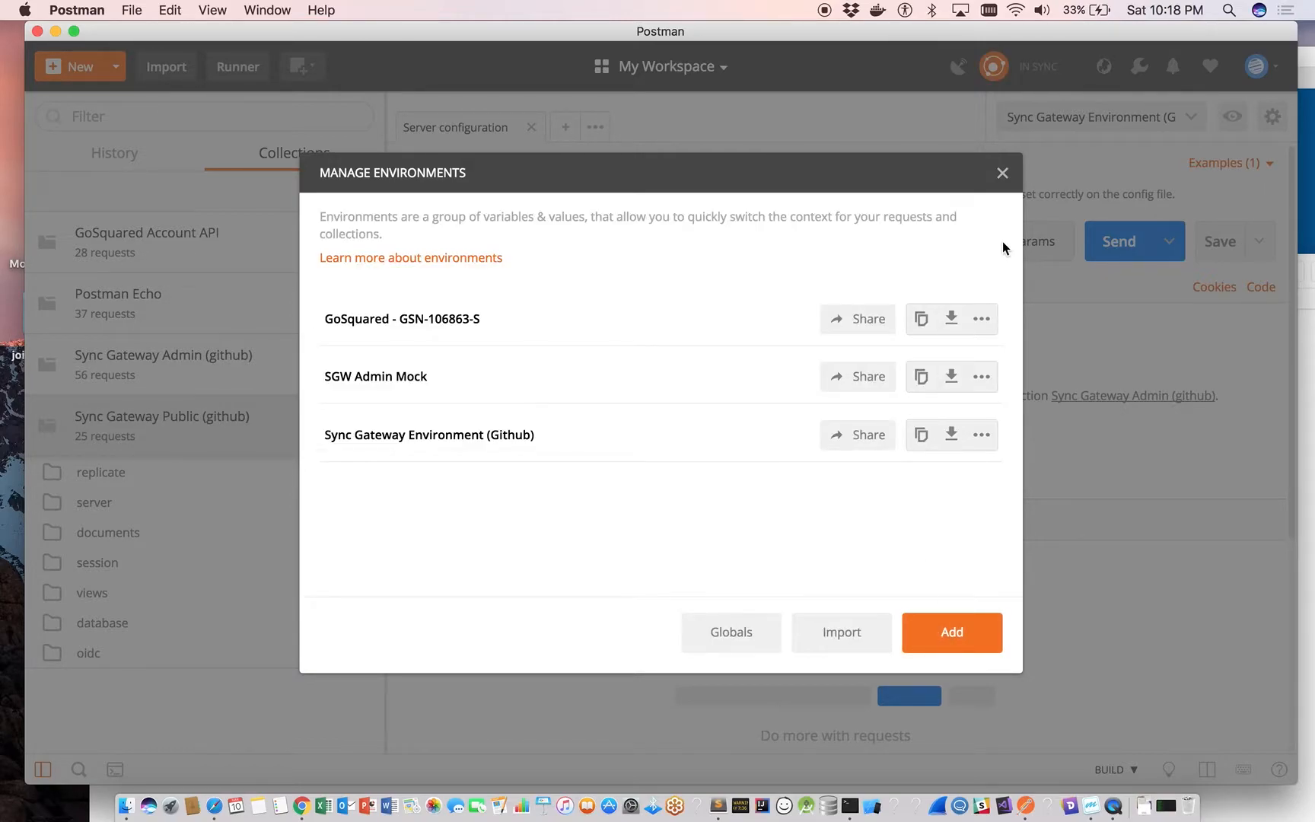
click(1003, 175)
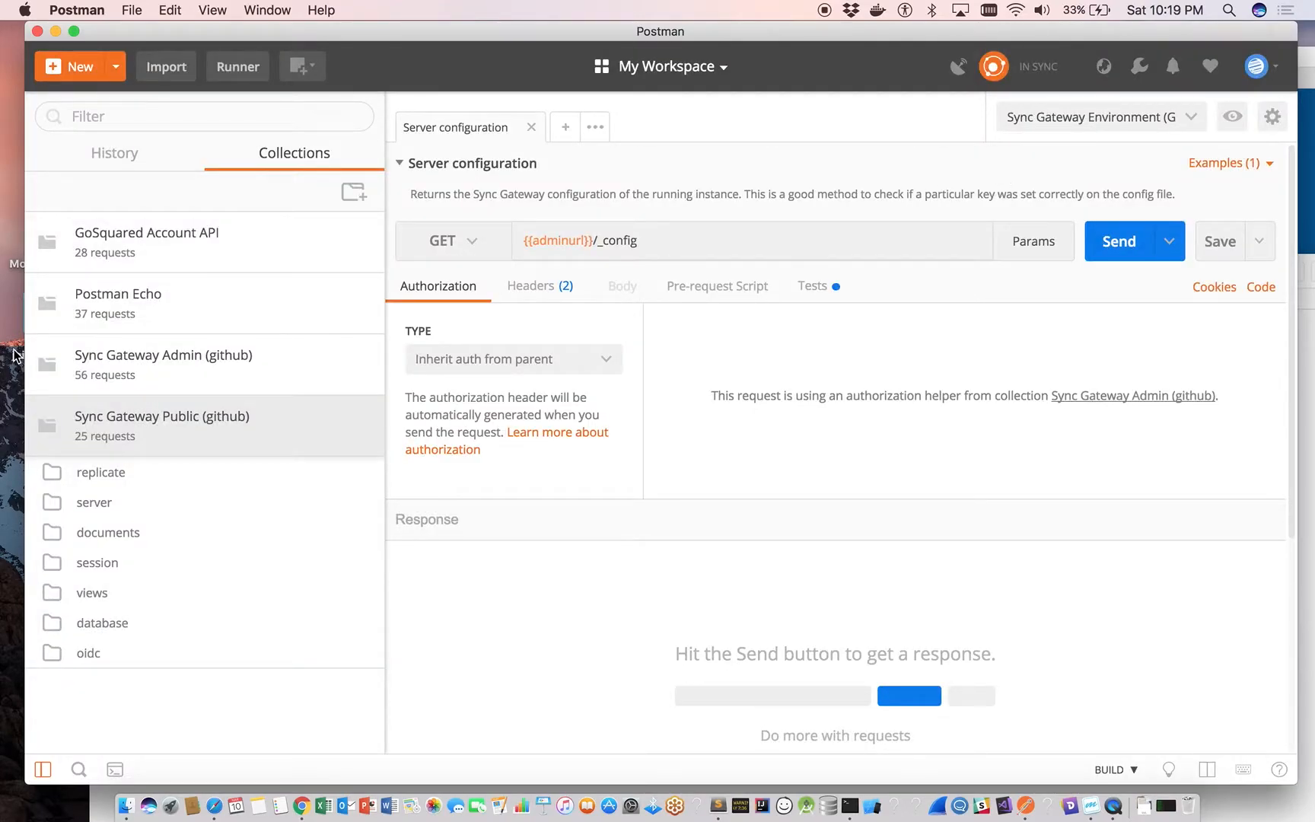
Send the Server configuration request from the server folder of the Sync Gateway Admin (github) collection.
click(64, 372)
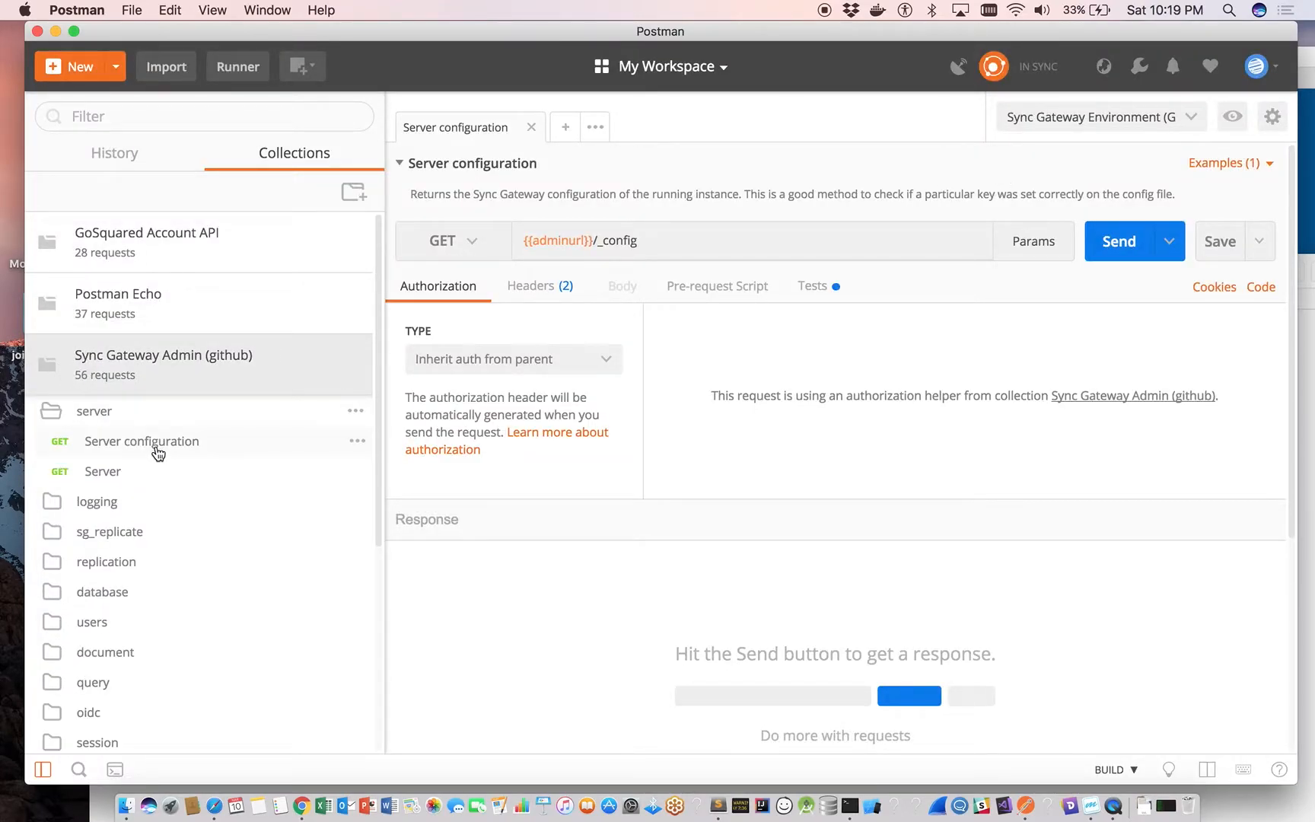
click(159, 452)
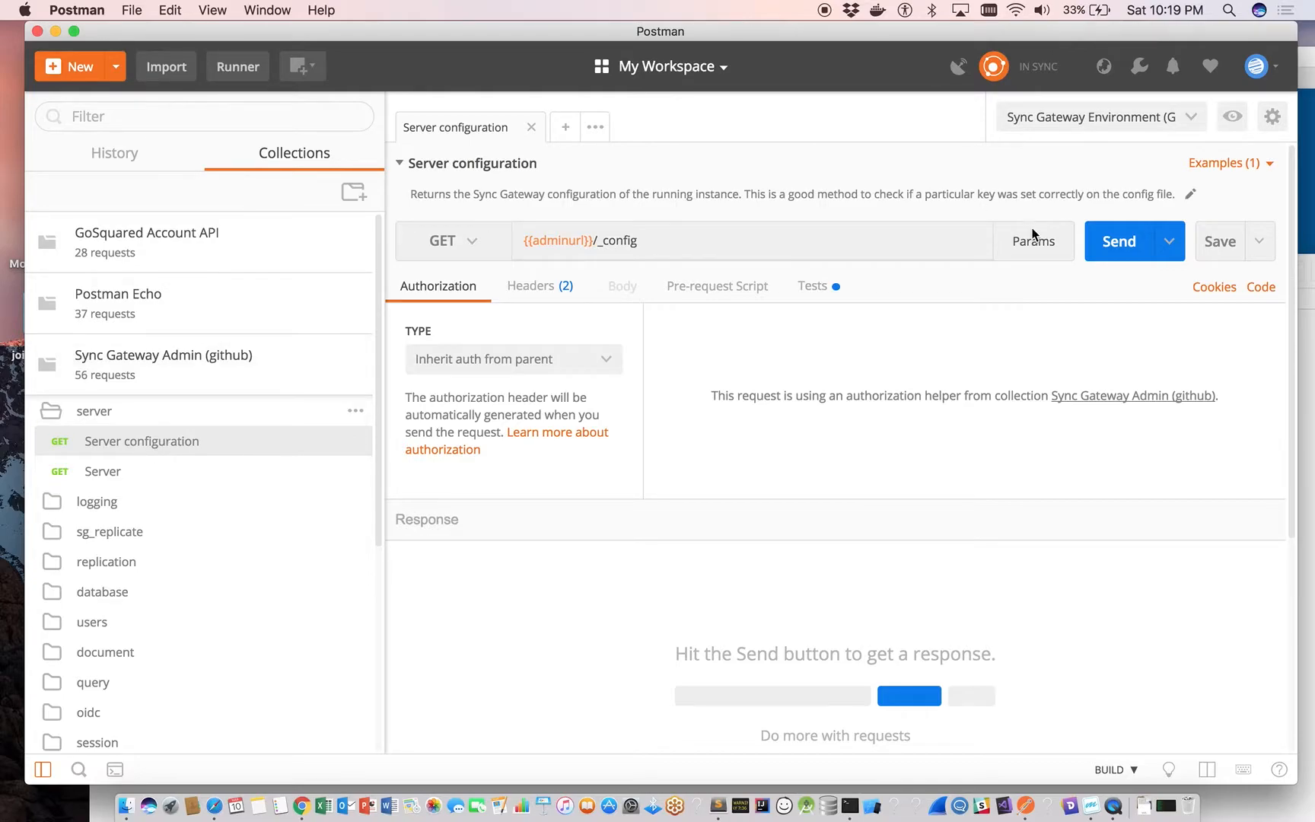
click(1120, 245)
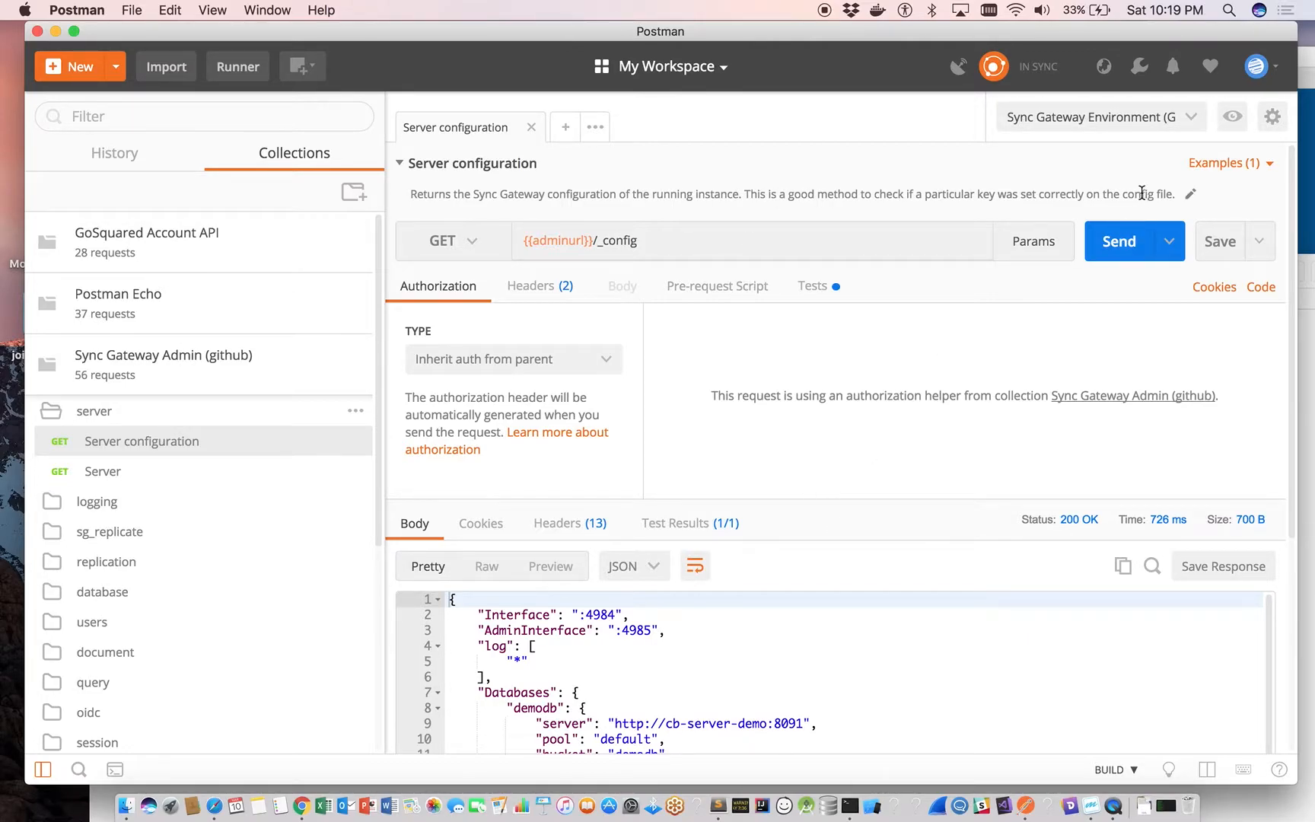
Check the resolved adminurl in the request URL and examine the JSON body of the server configuration response.
mouse_move(569, 242)
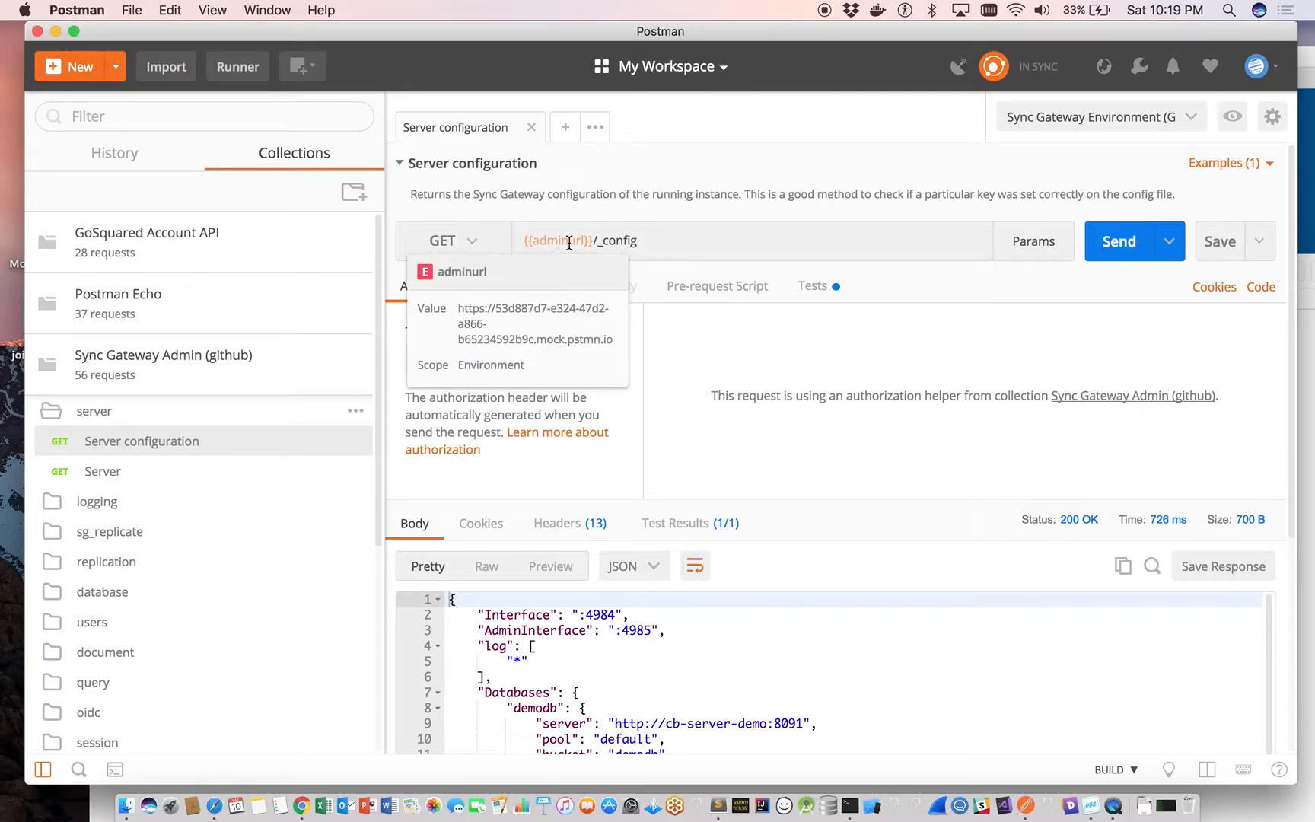
scroll(887, 704, down, 3)
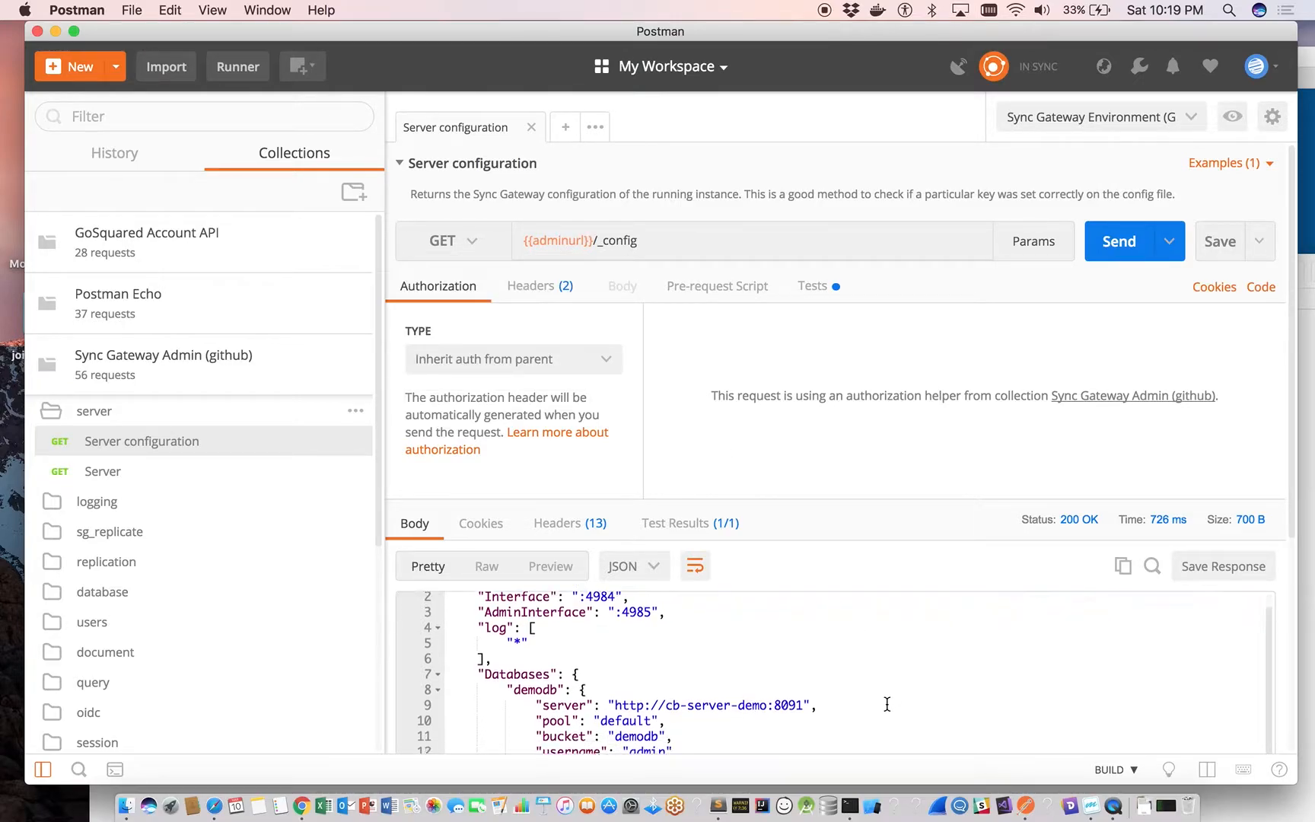
scroll(886, 704, down, 2)
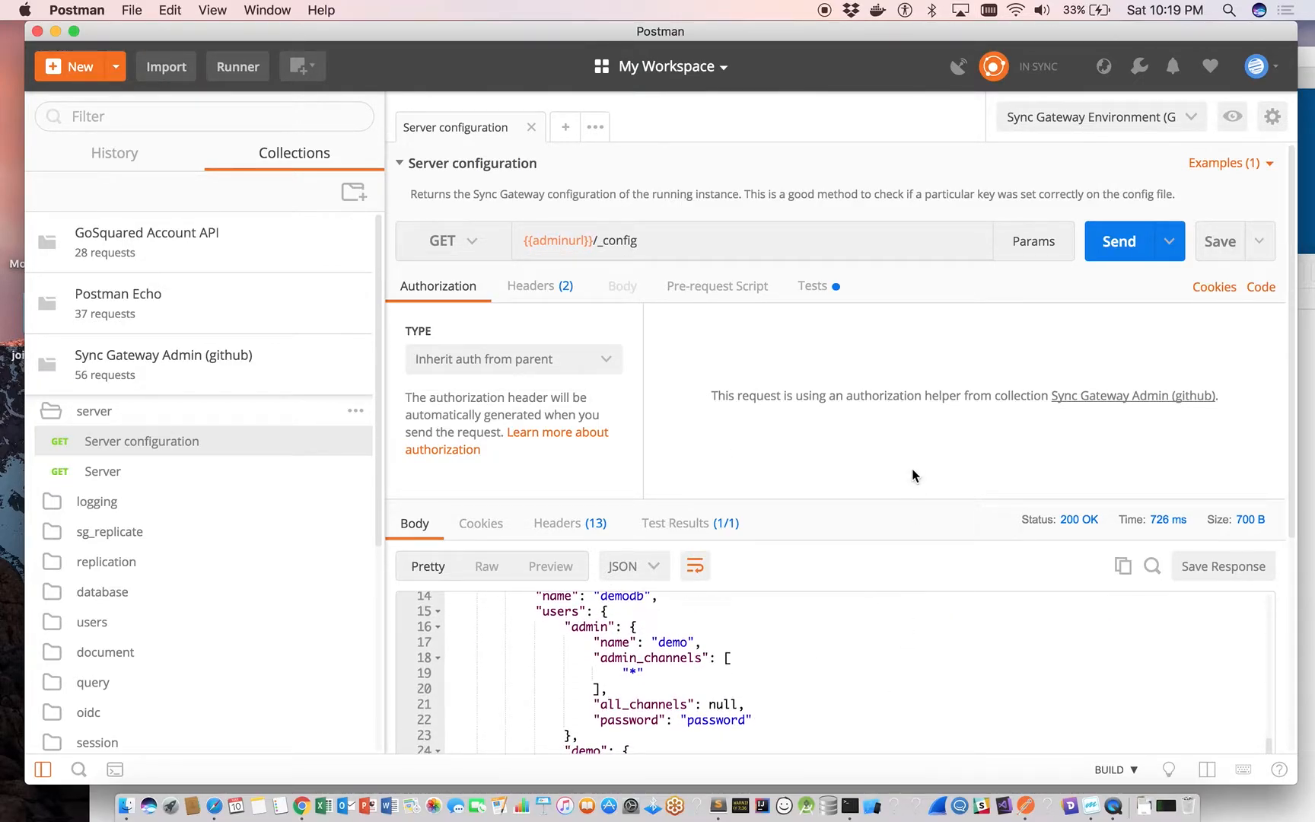
scroll(956, 616, down, 5)
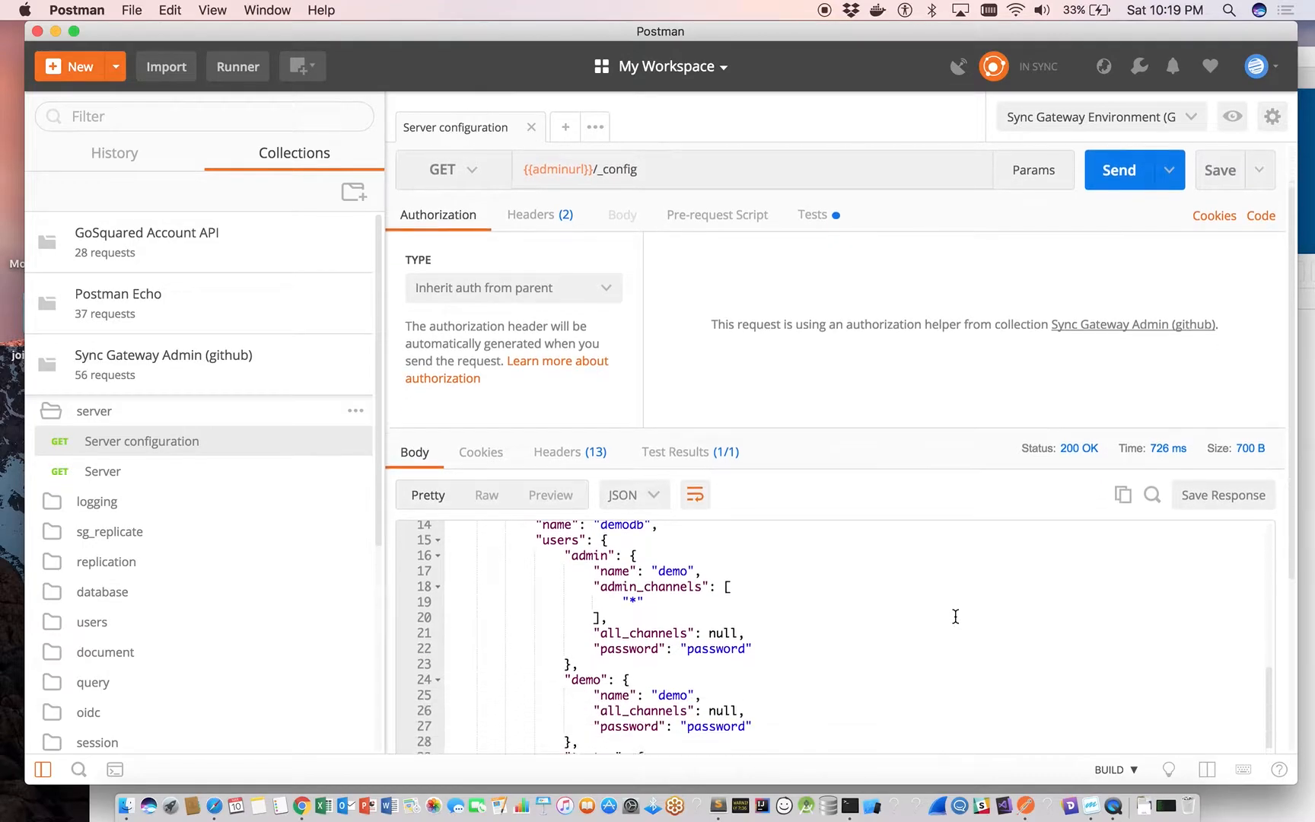
Read through the rest of the Server configuration response body, including the users and database settings.
scroll(956, 616, down, 3)
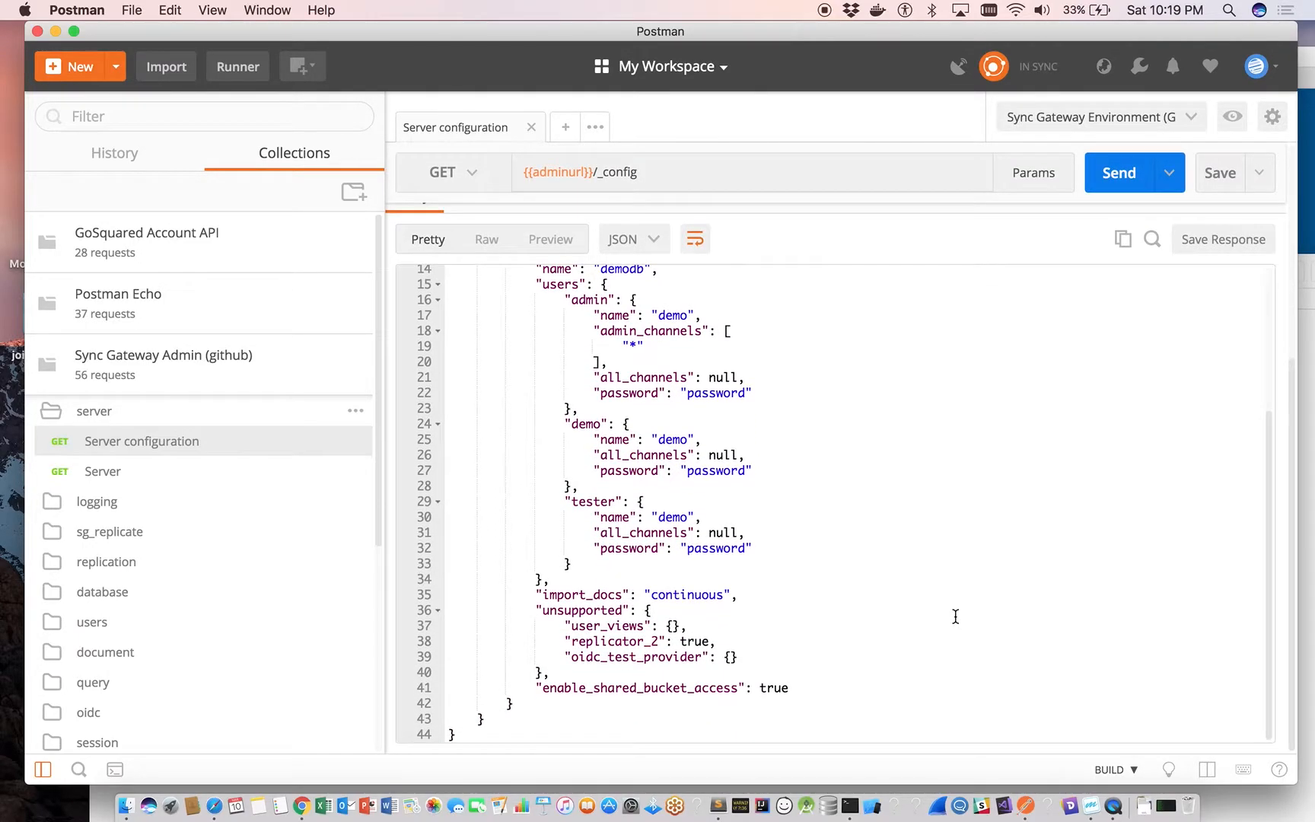
scroll(956, 616, up, 5)
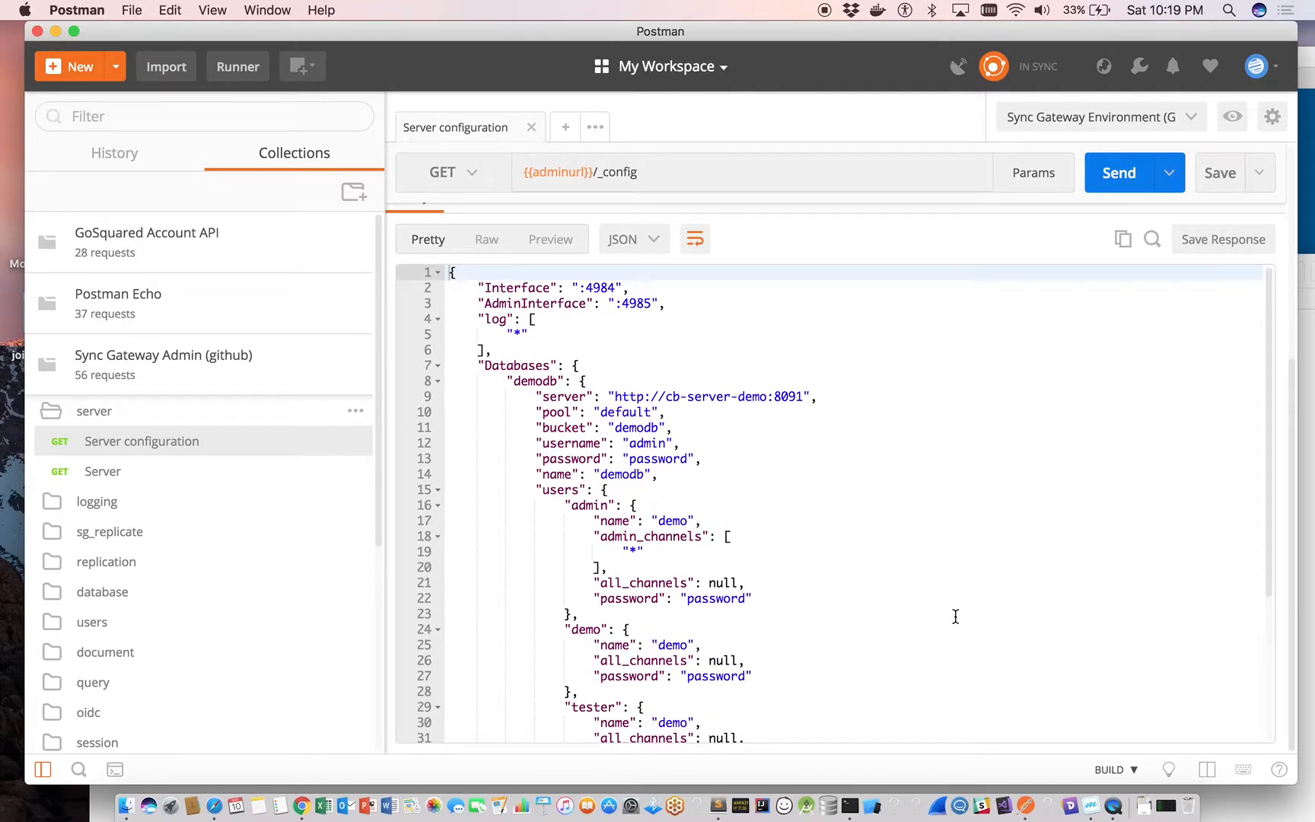
scroll(979, 240, up, 8)
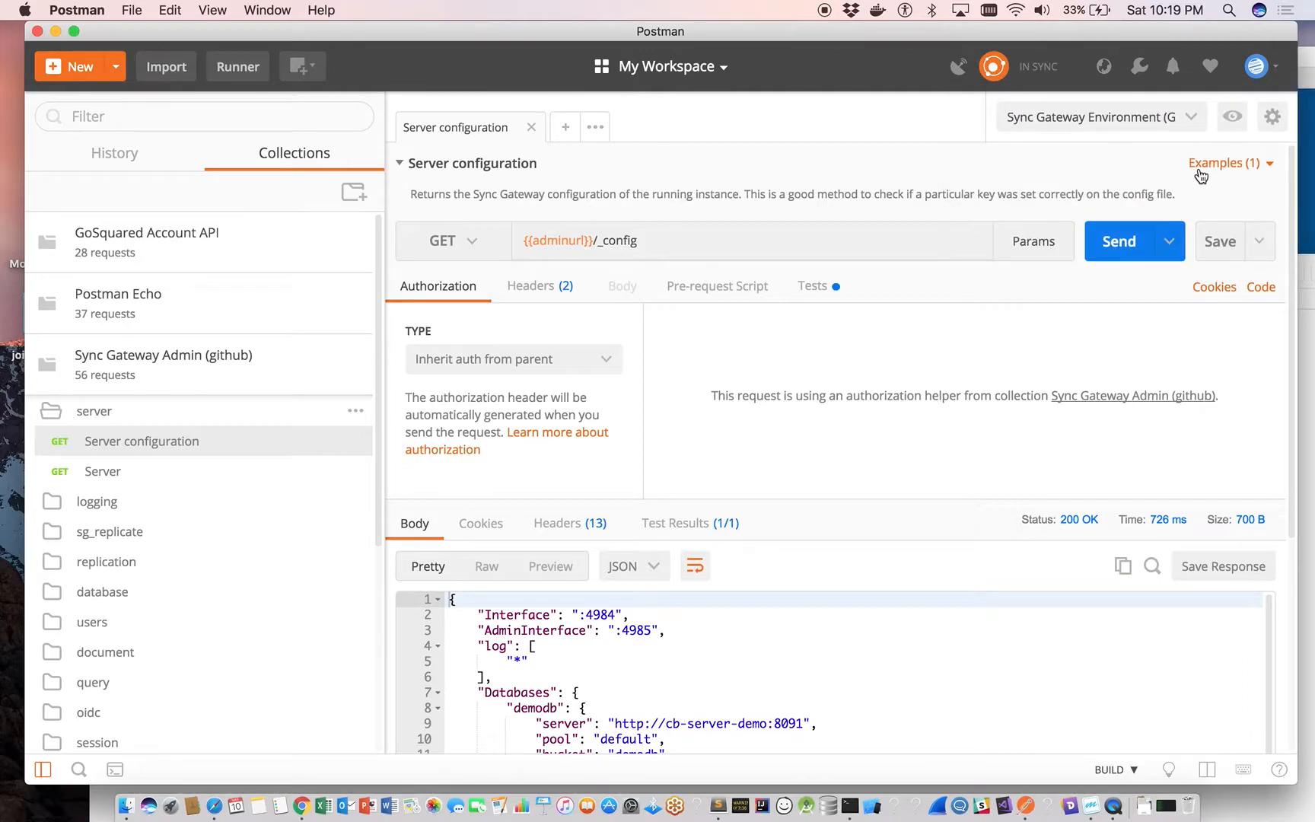
Open the saved 200 example of the Server configuration request and examine its example response body.
click(1265, 169)
click(1139, 194)
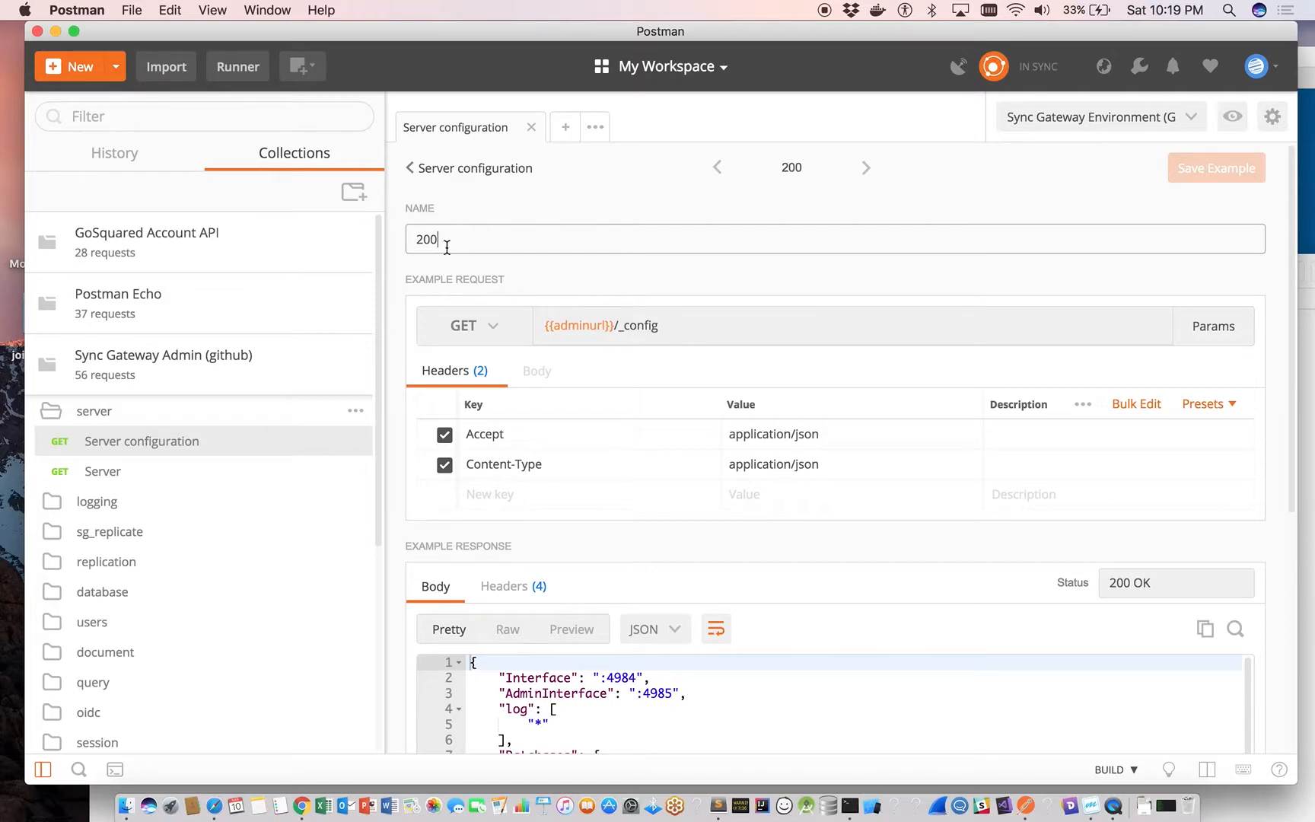
scroll(646, 710, down, 3)
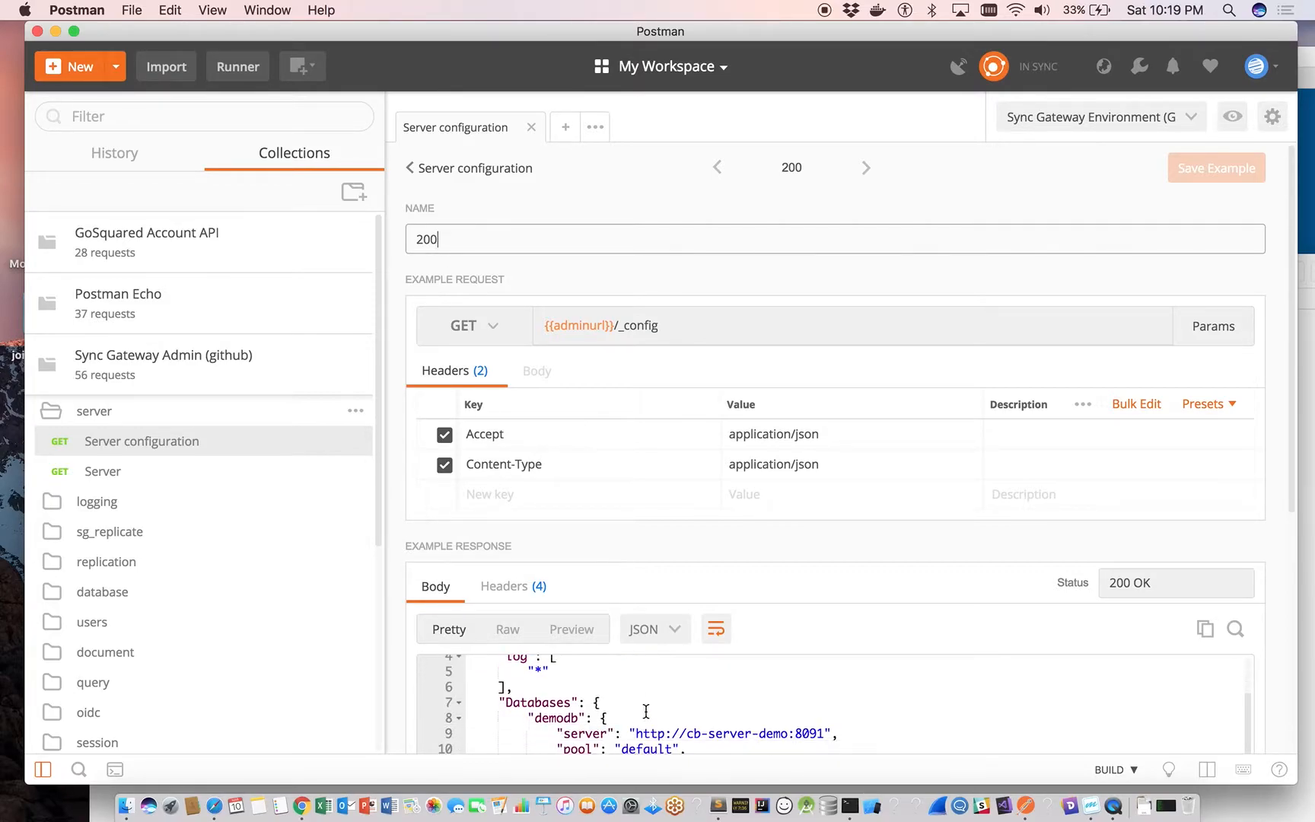
scroll(645, 710, down, 3)
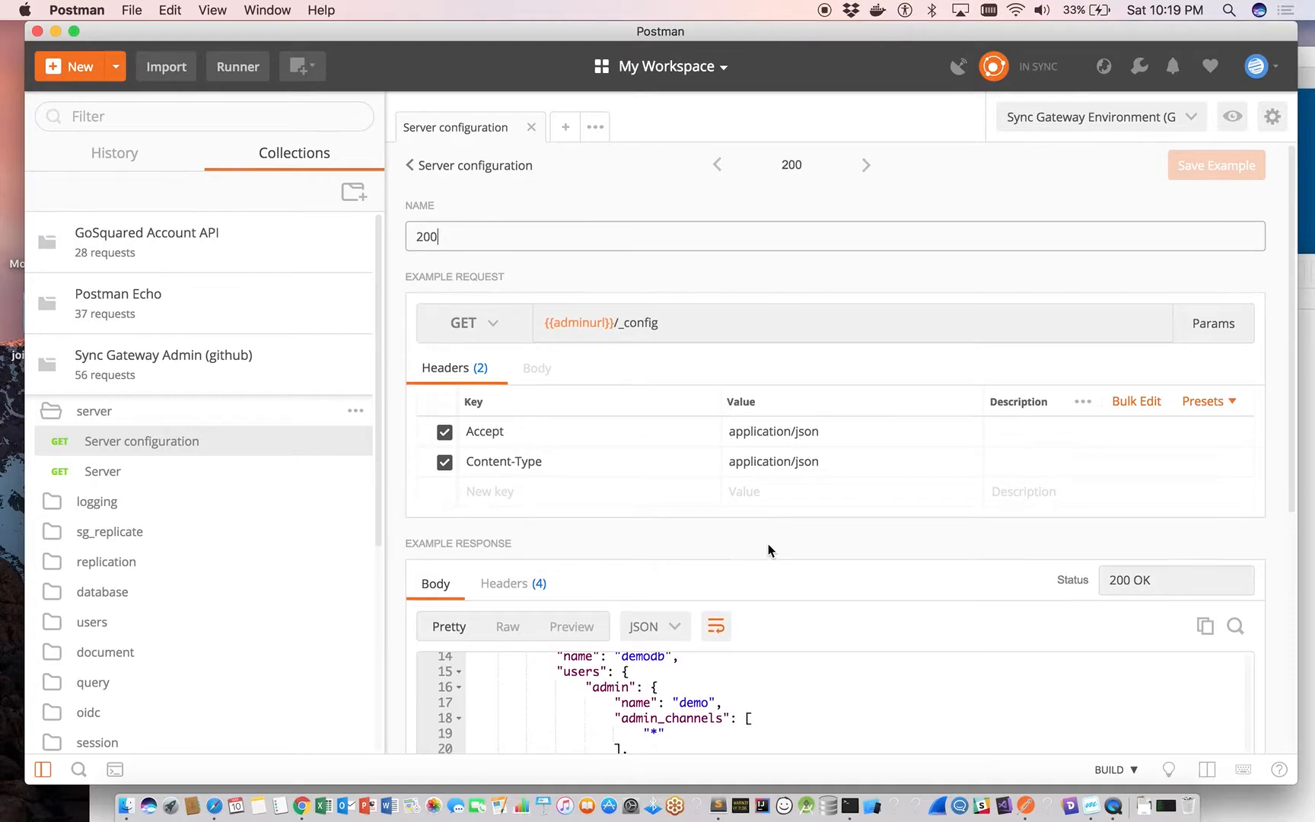
scroll(767, 543, down, 4)
scroll(767, 544, down, 4)
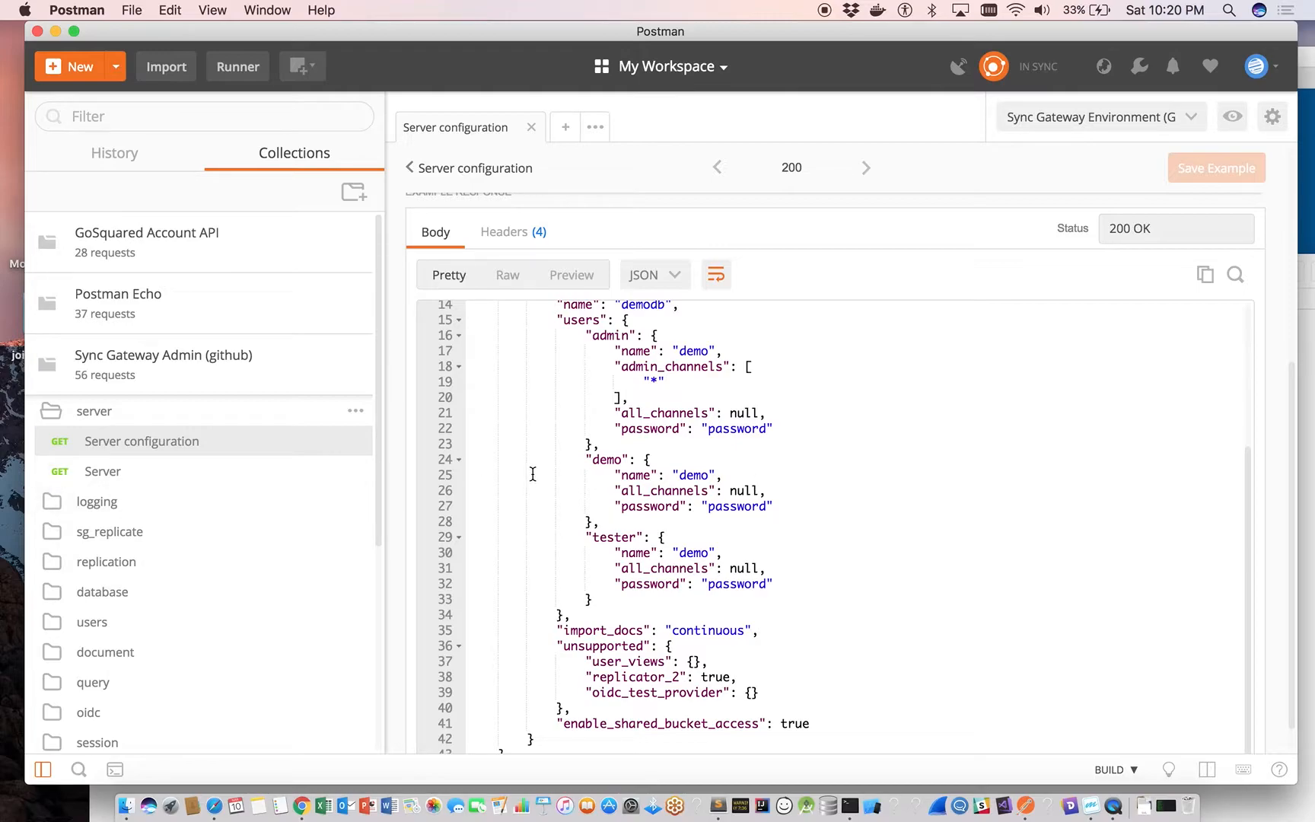
scroll(532, 471, up, 1)
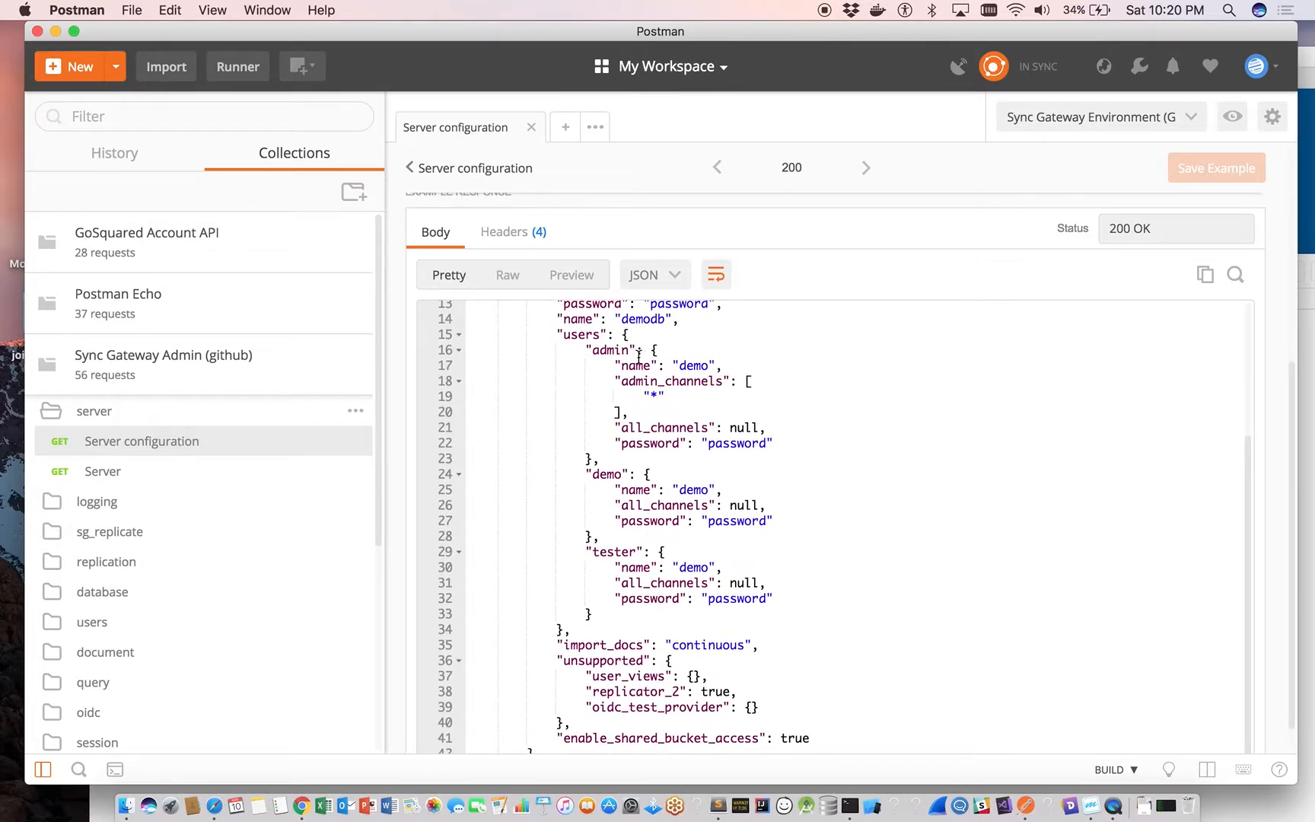
scroll(890, 323, up, 5)
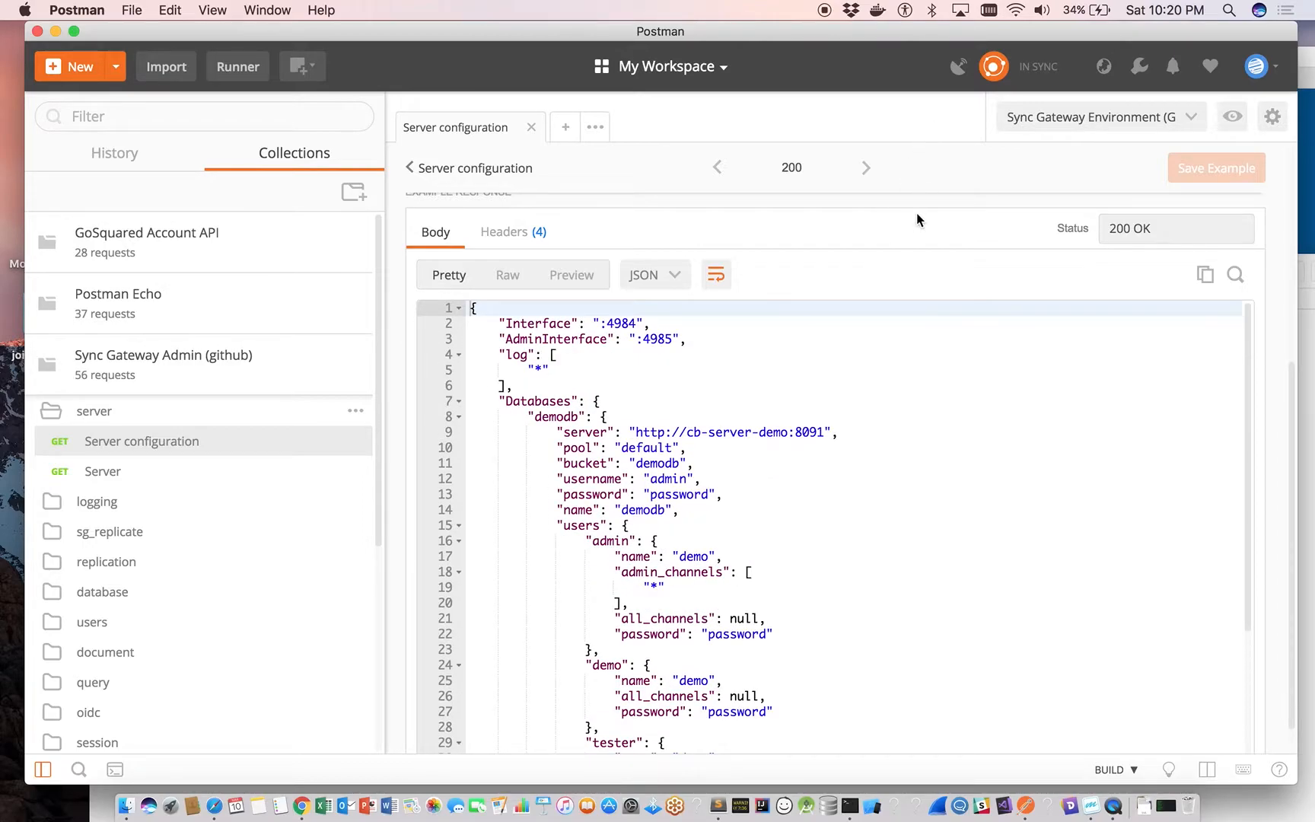
scroll(916, 217, up, 5)
Return to the Server configuration request and review its test results and test script.
click(449, 169)
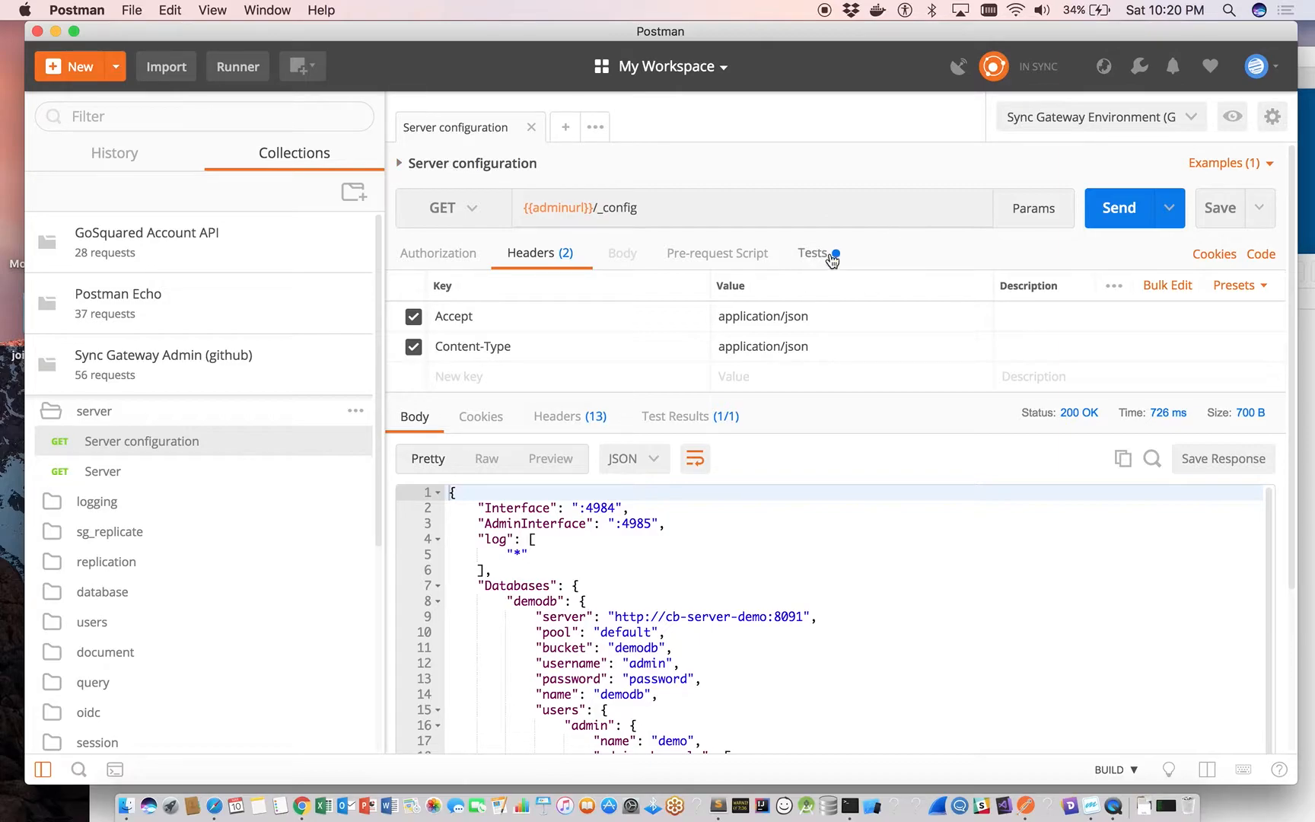
click(681, 426)
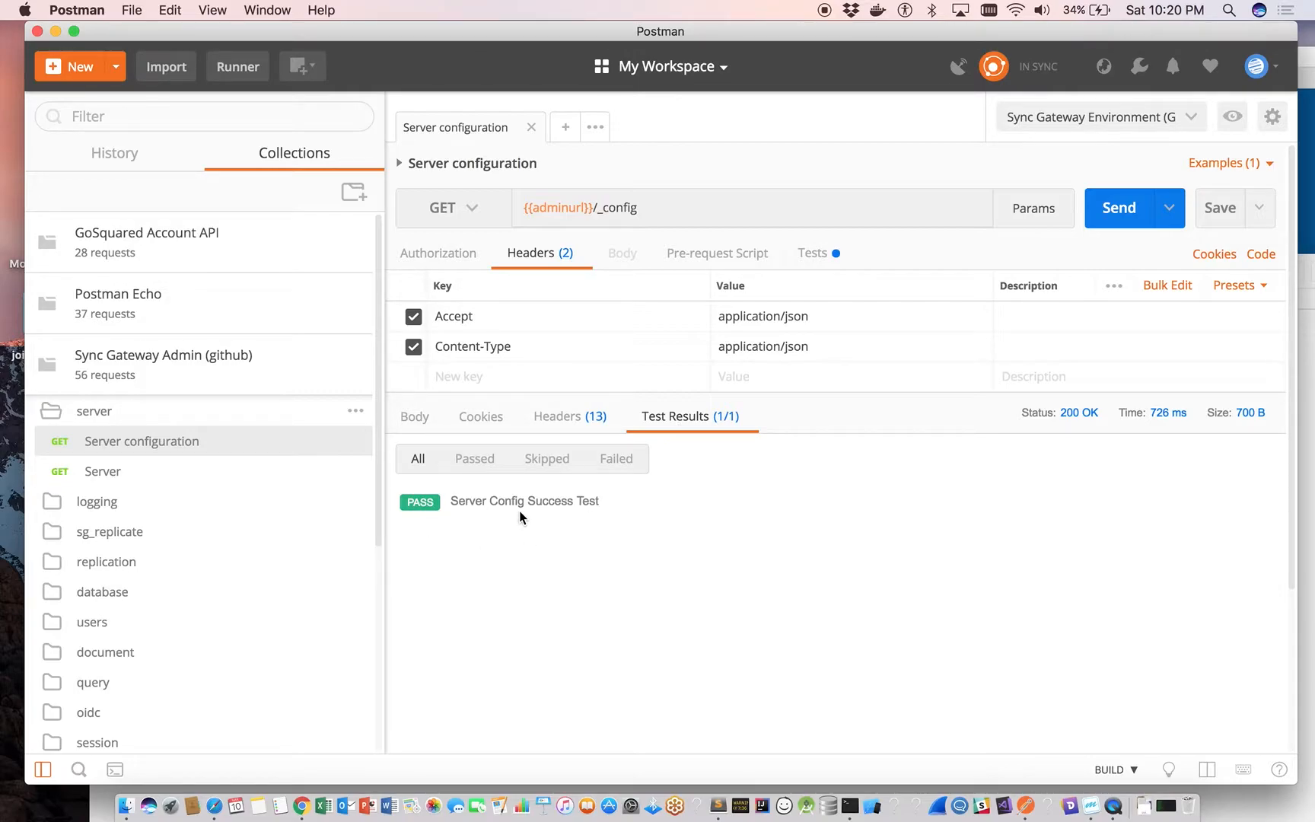
click(813, 257)
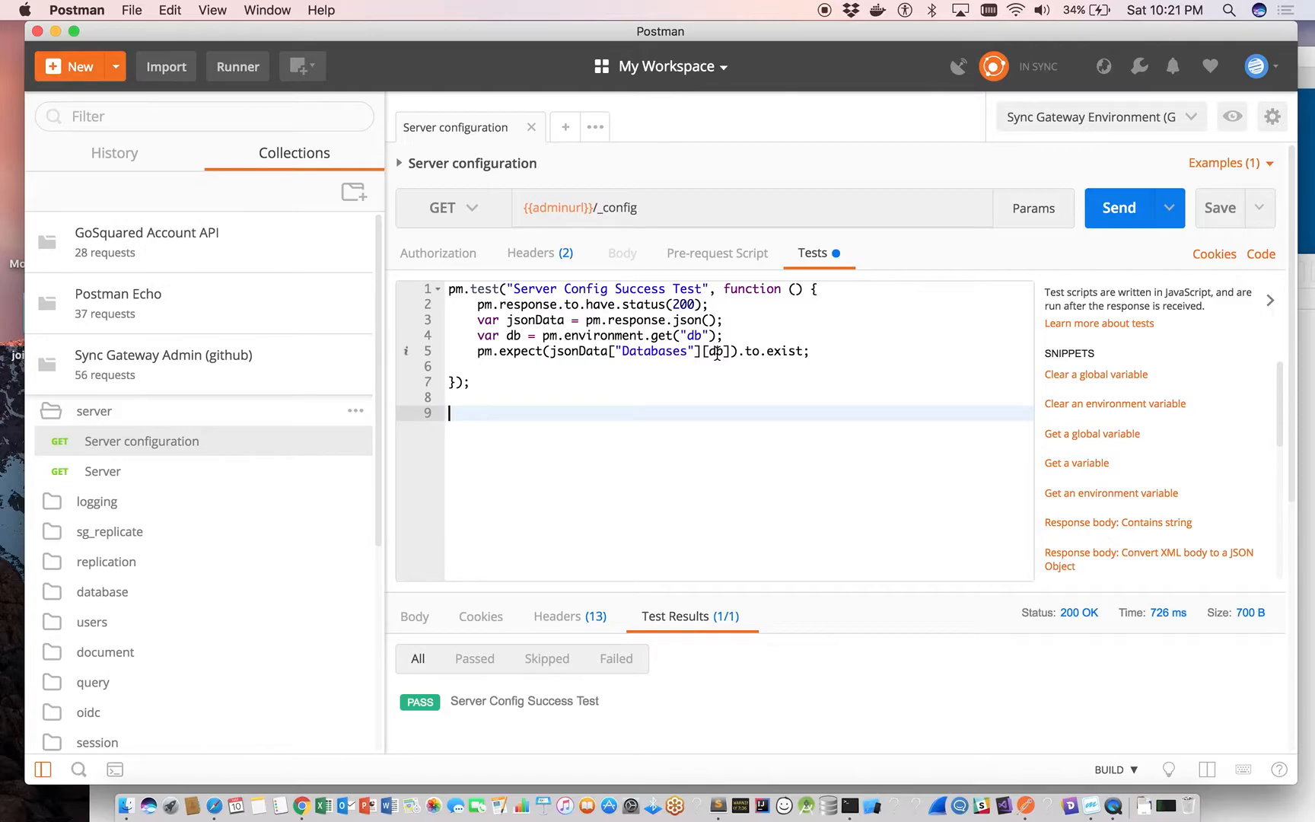
Switch to Safari and view the Sync Gateway download in the Mobile section of the Couchbase Downloads page.
drag(1164, 33, 1221, 332)
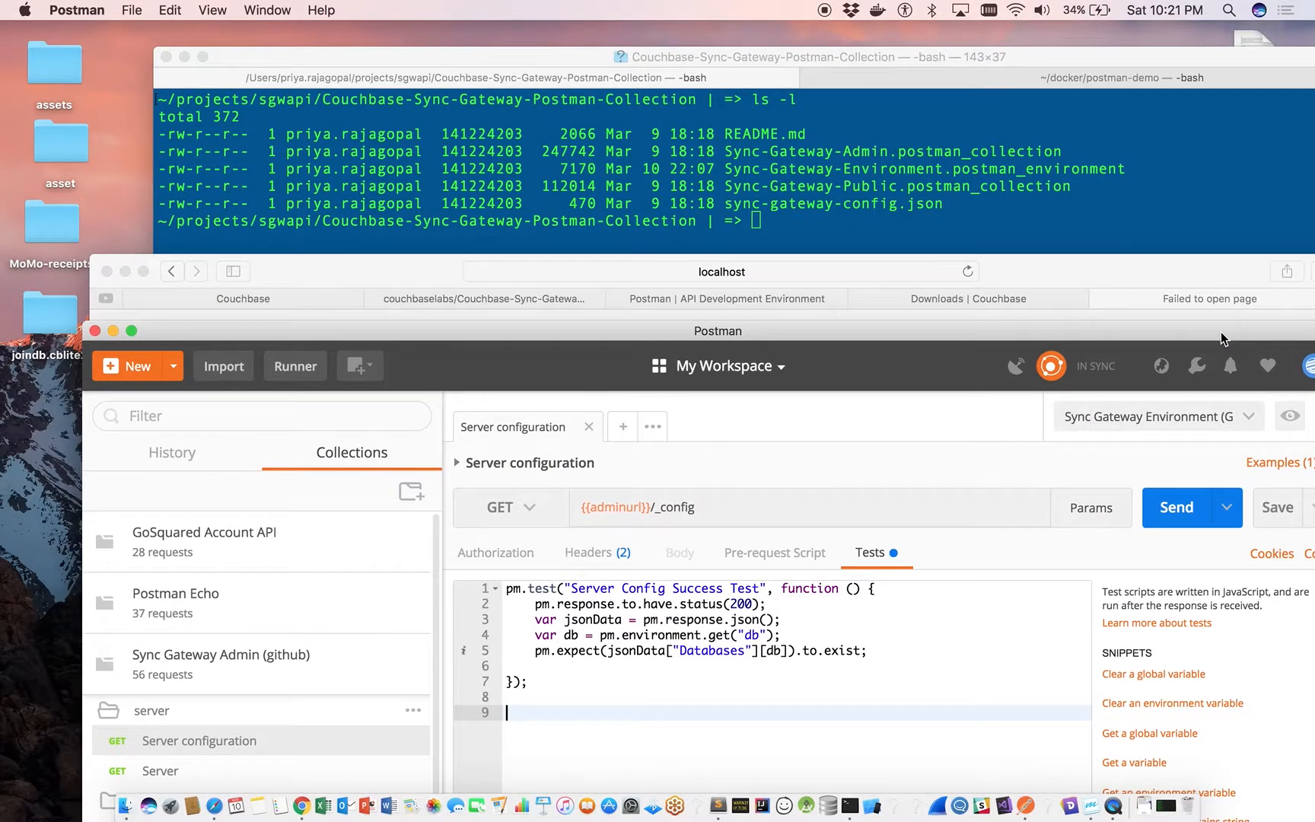
drag(1199, 254, 1156, 169)
click(986, 183)
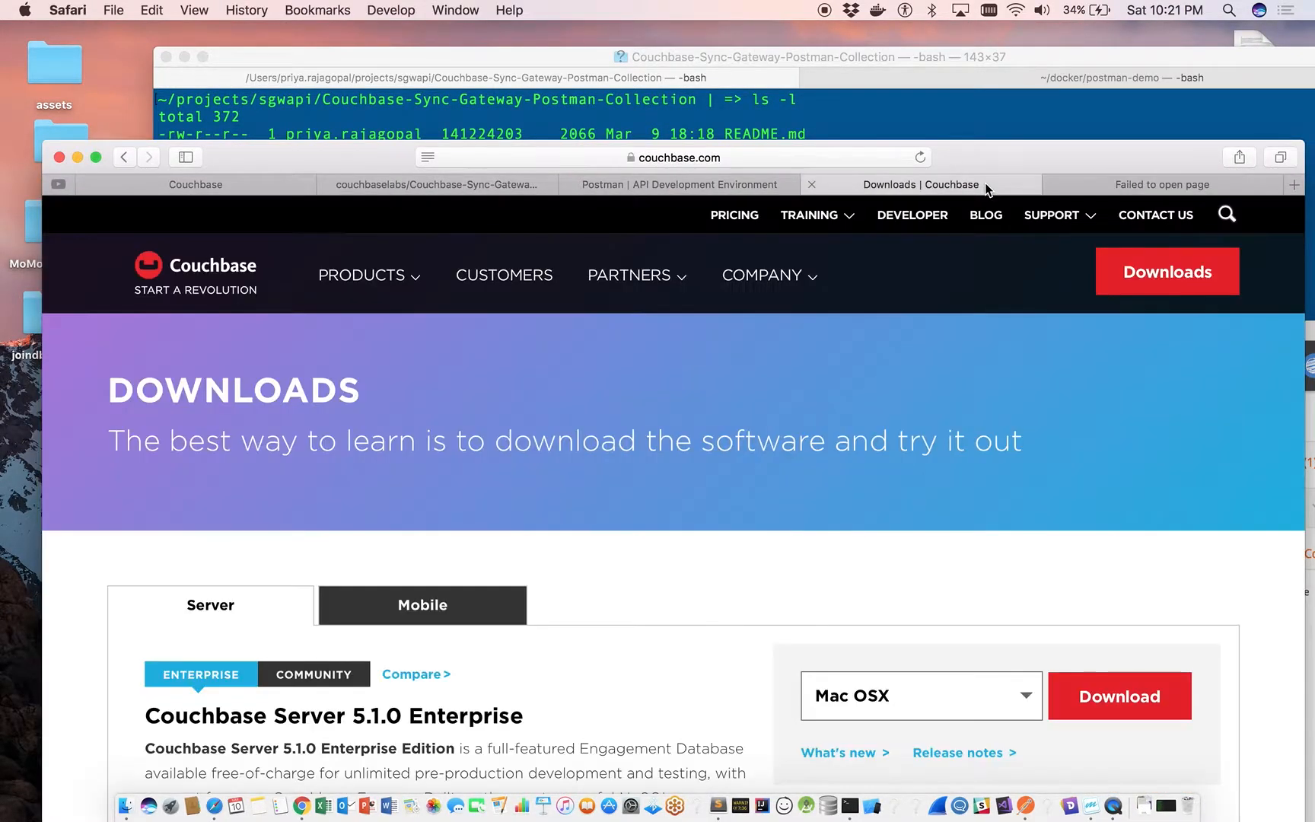
scroll(760, 544, down, 2)
click(455, 534)
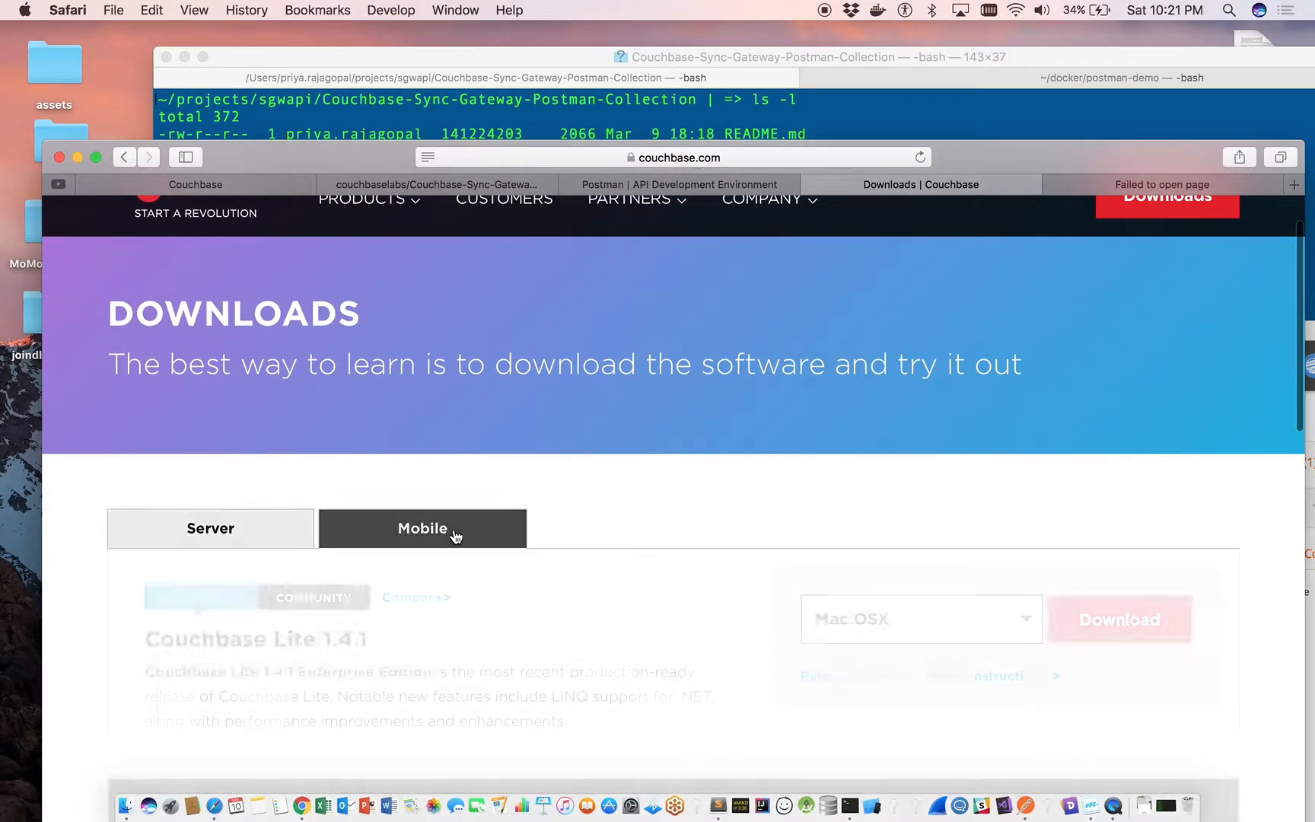
scroll(456, 535, down, 5)
scroll(456, 536, down, 3)
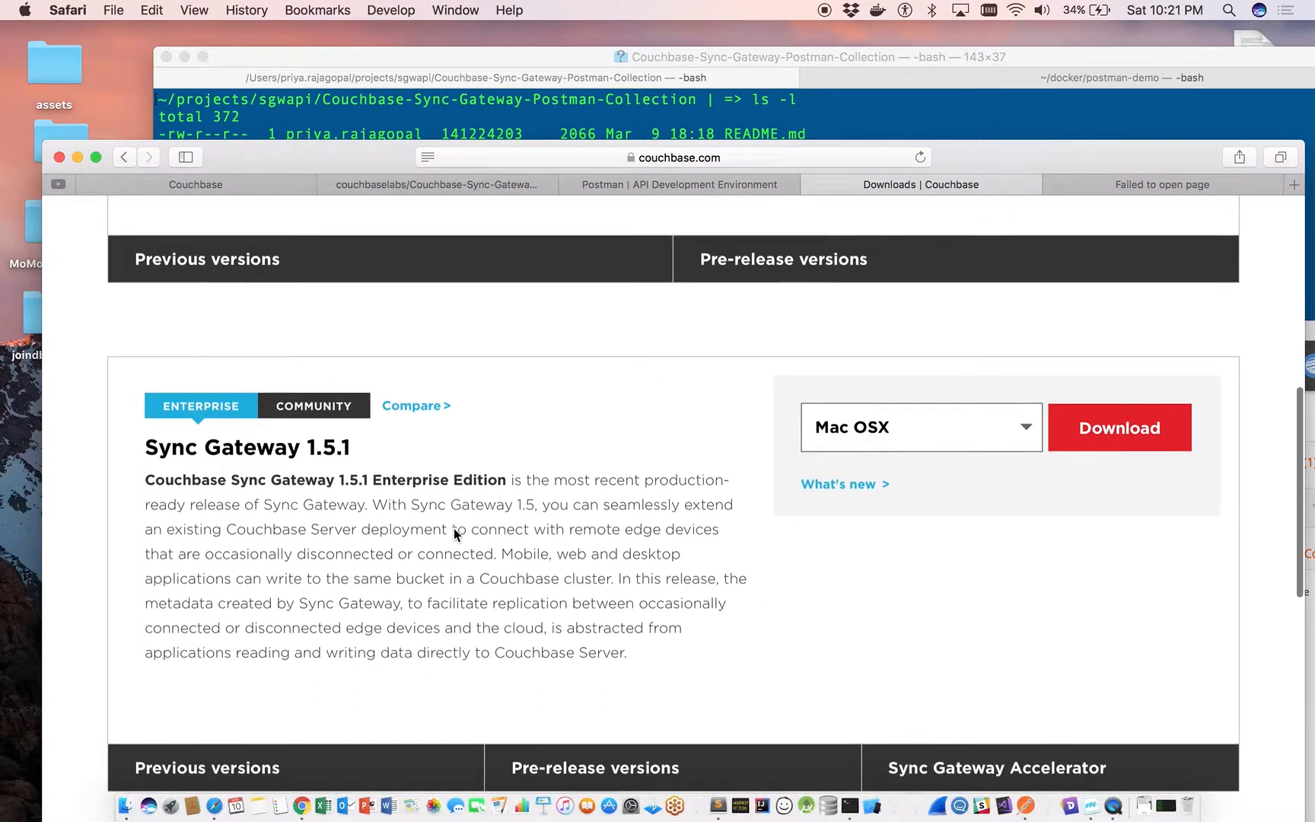
scroll(381, 458, down, 3)
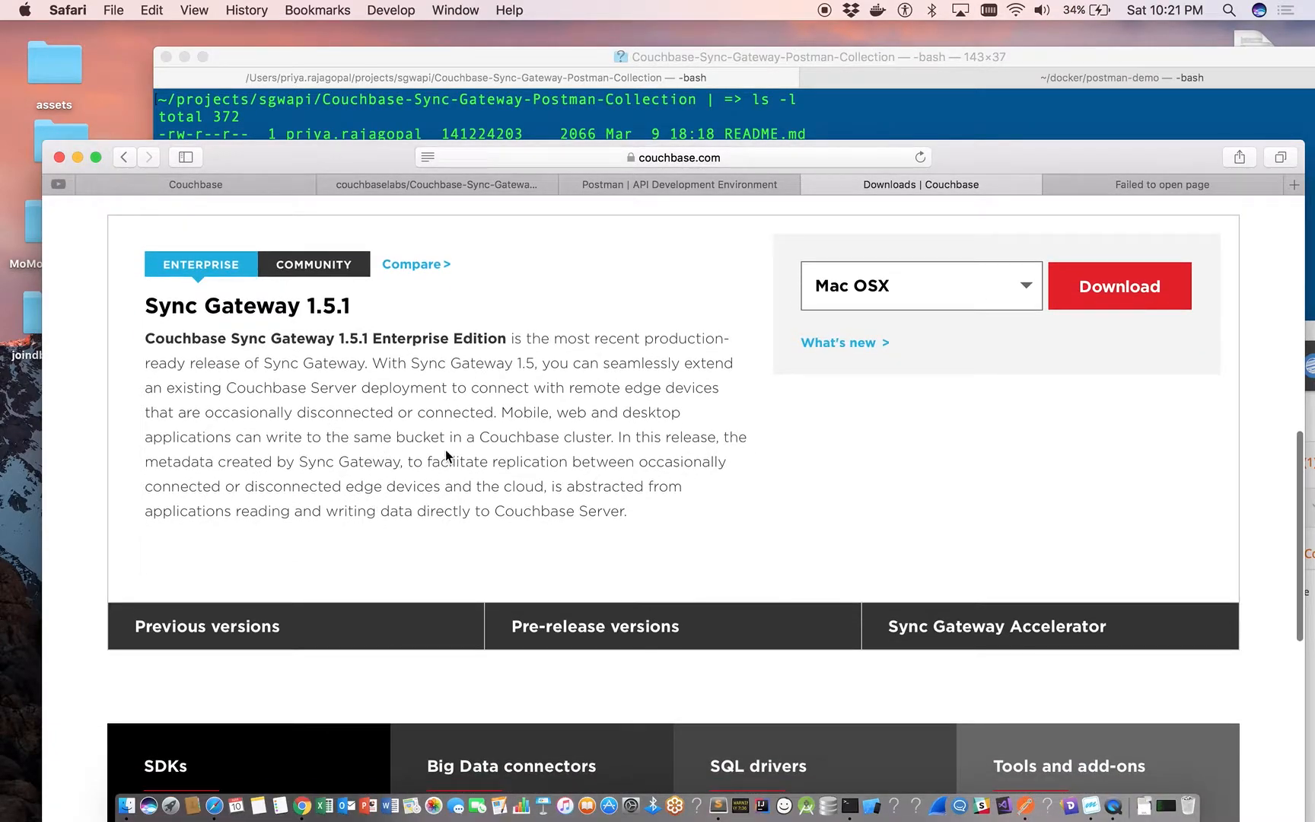
scroll(625, 362, down, 1)
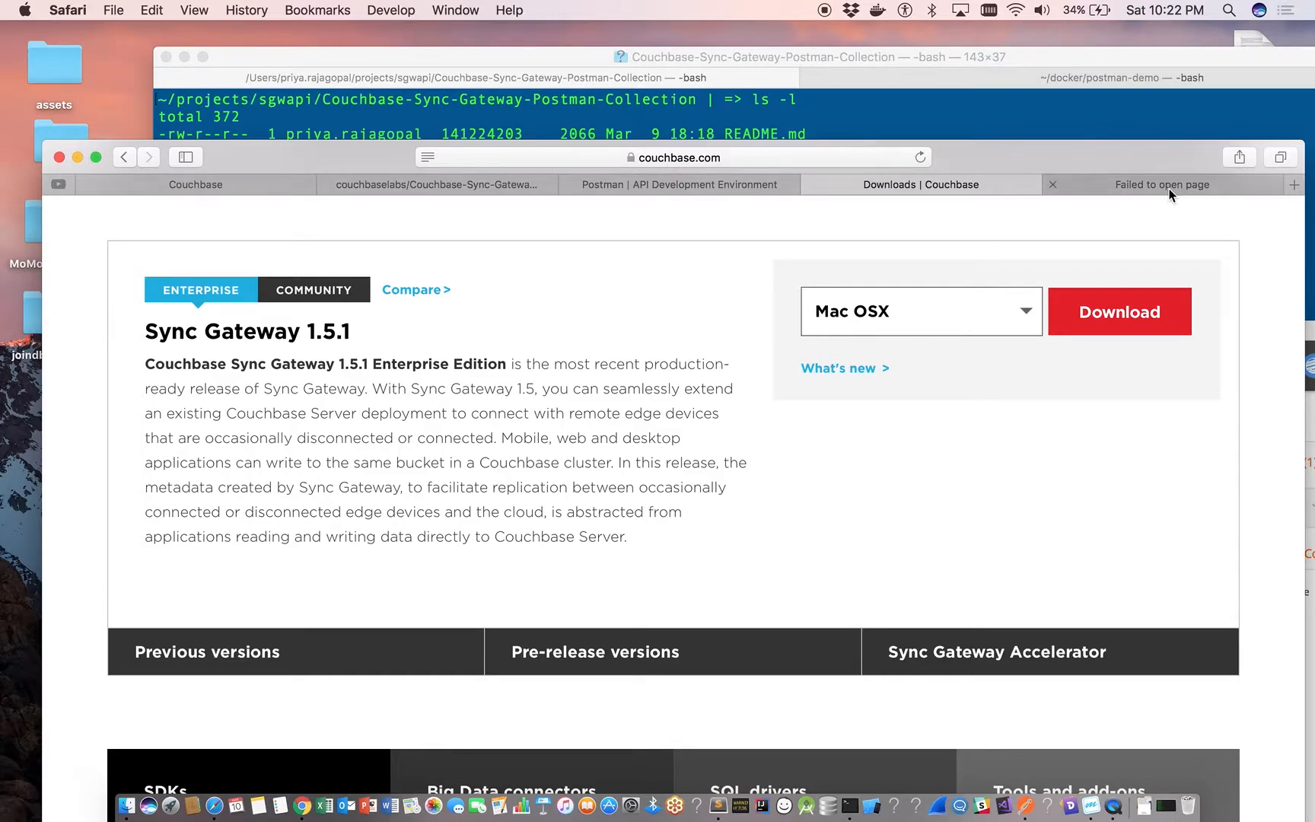
Open Docker Hub in a new browser tab.
click(1294, 184)
text(dockers)
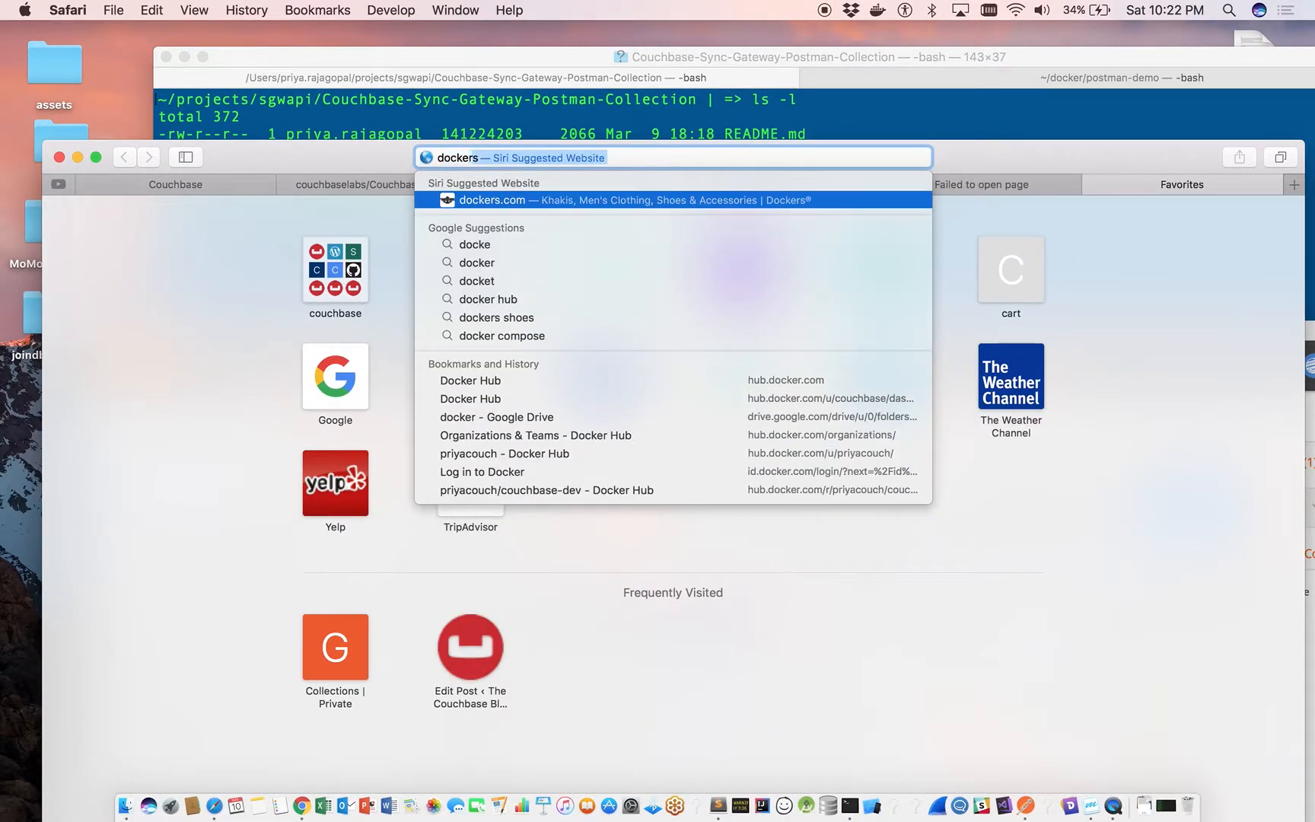
key(BackSpace)
text(hub)
key(Return)
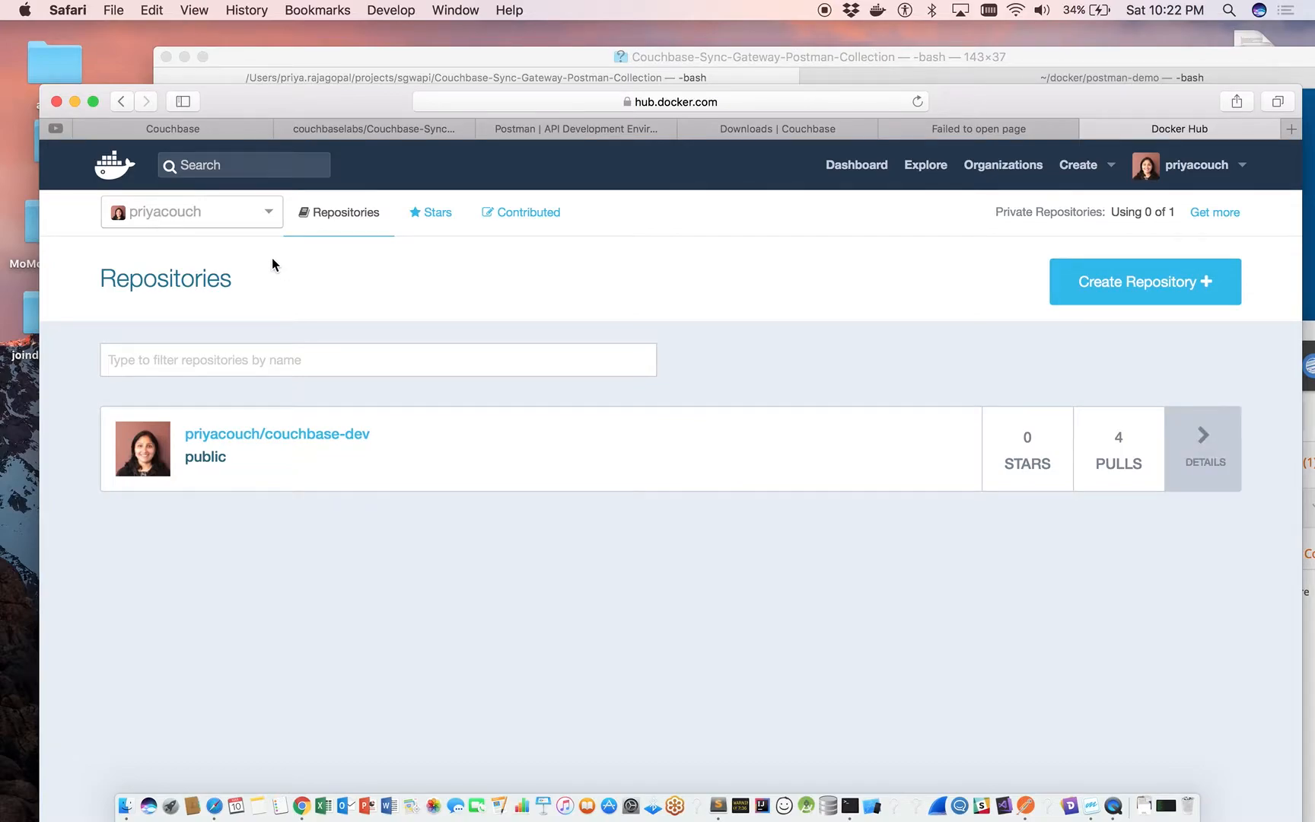
Open the couchbase/sync-gateway repository of the couchbase organization and examine its description and Docker pull command.
click(994, 168)
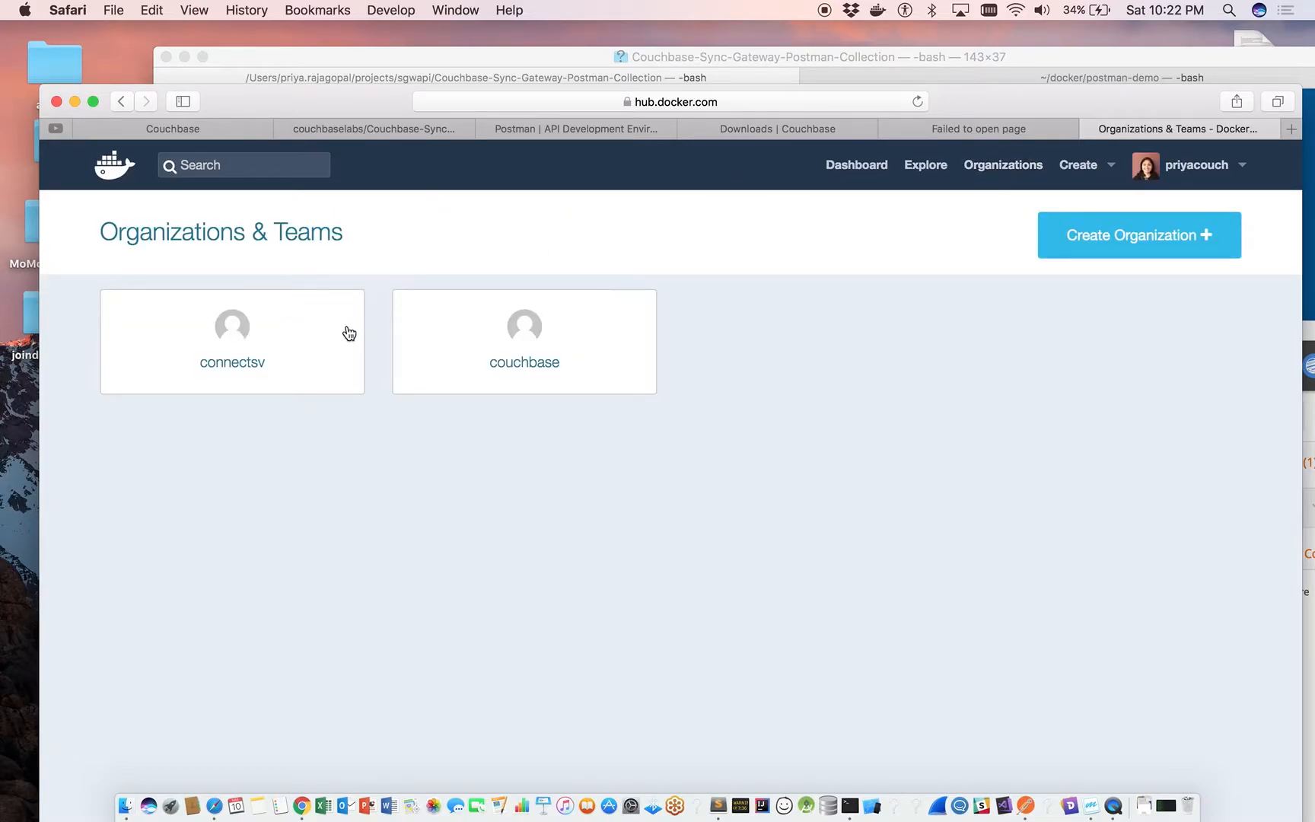
click(515, 318)
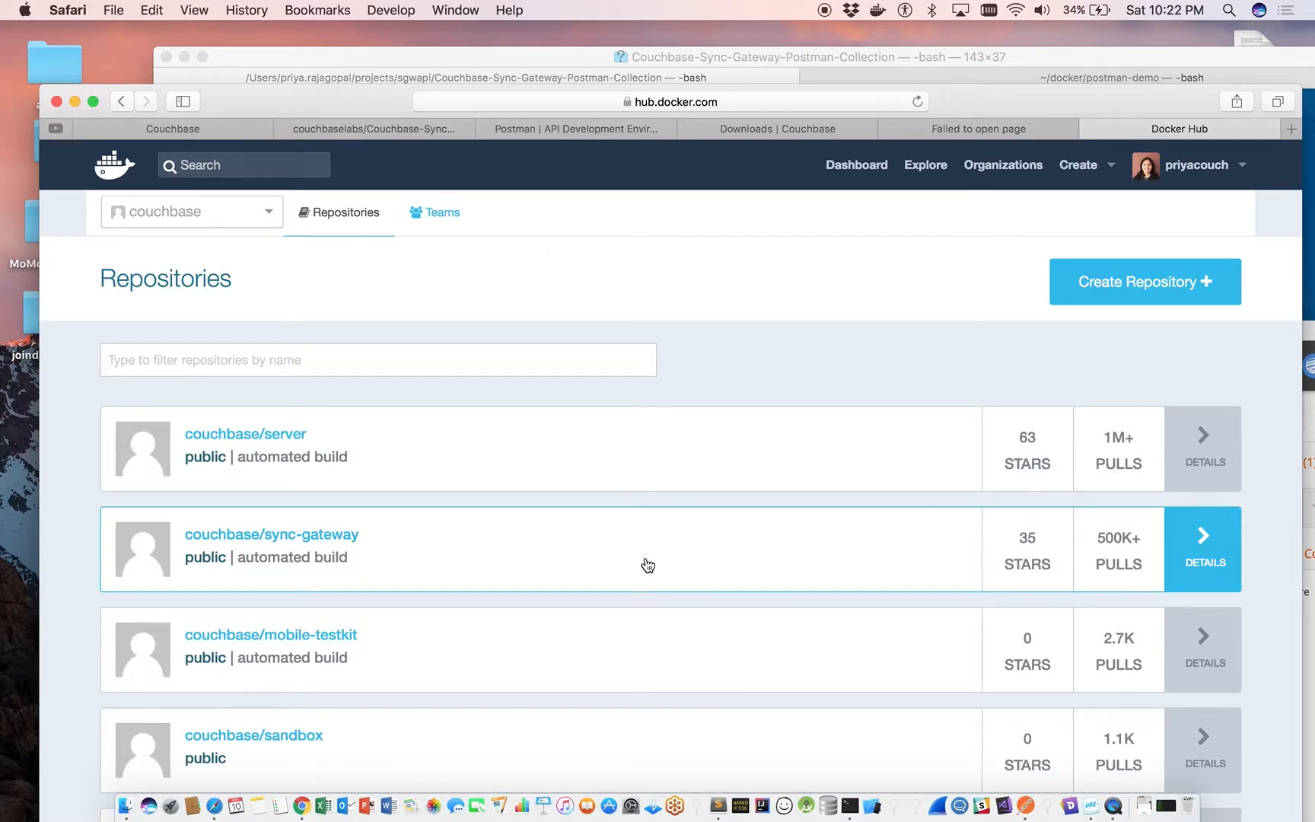
scroll(647, 563, down, 5)
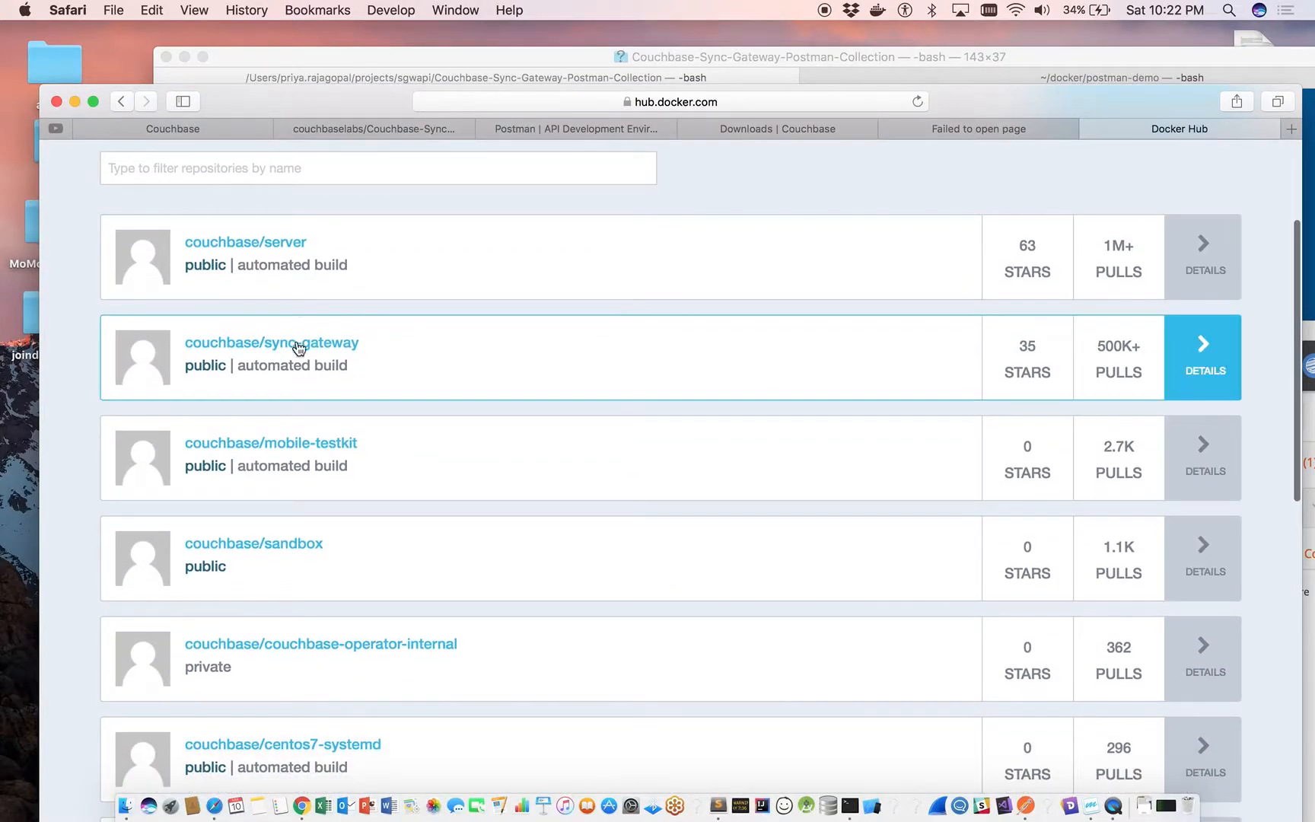
click(307, 343)
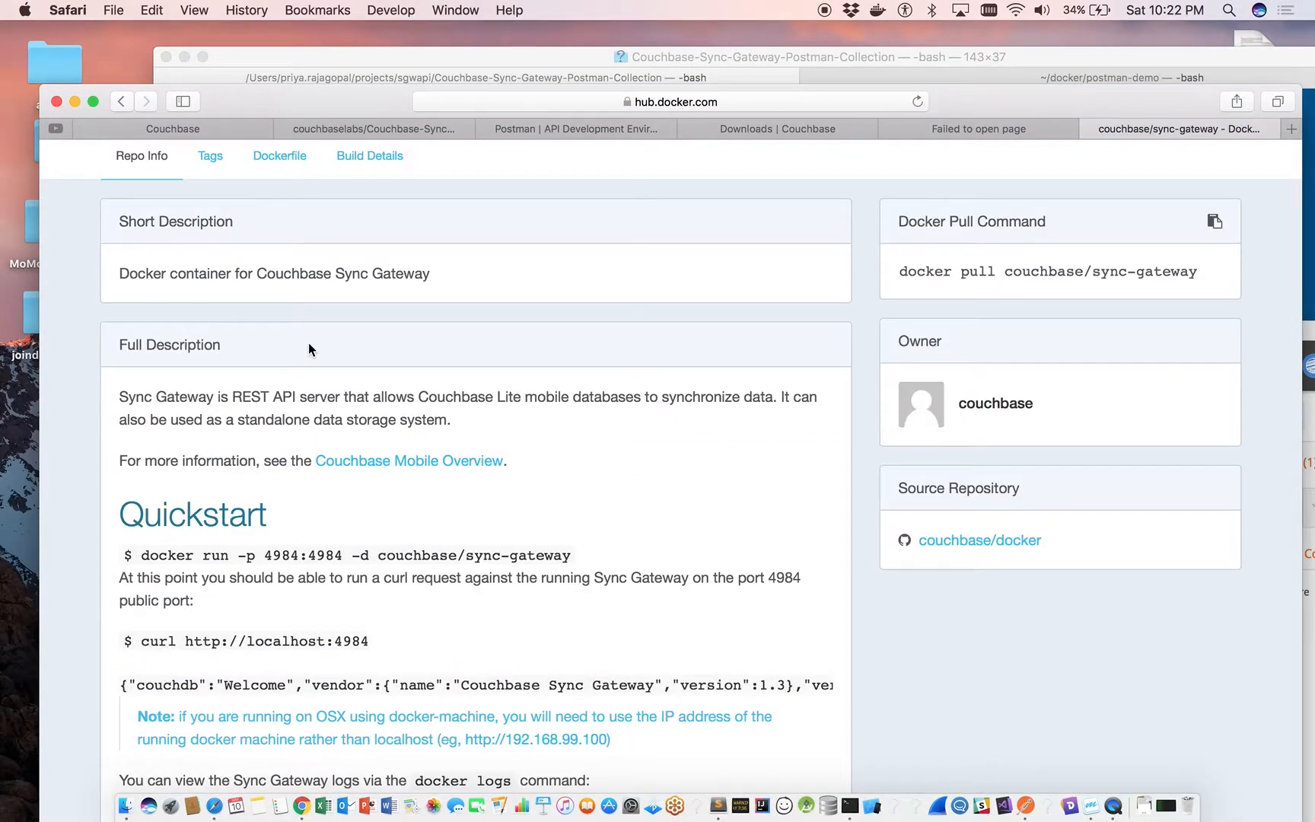
scroll(308, 349, down, 2)
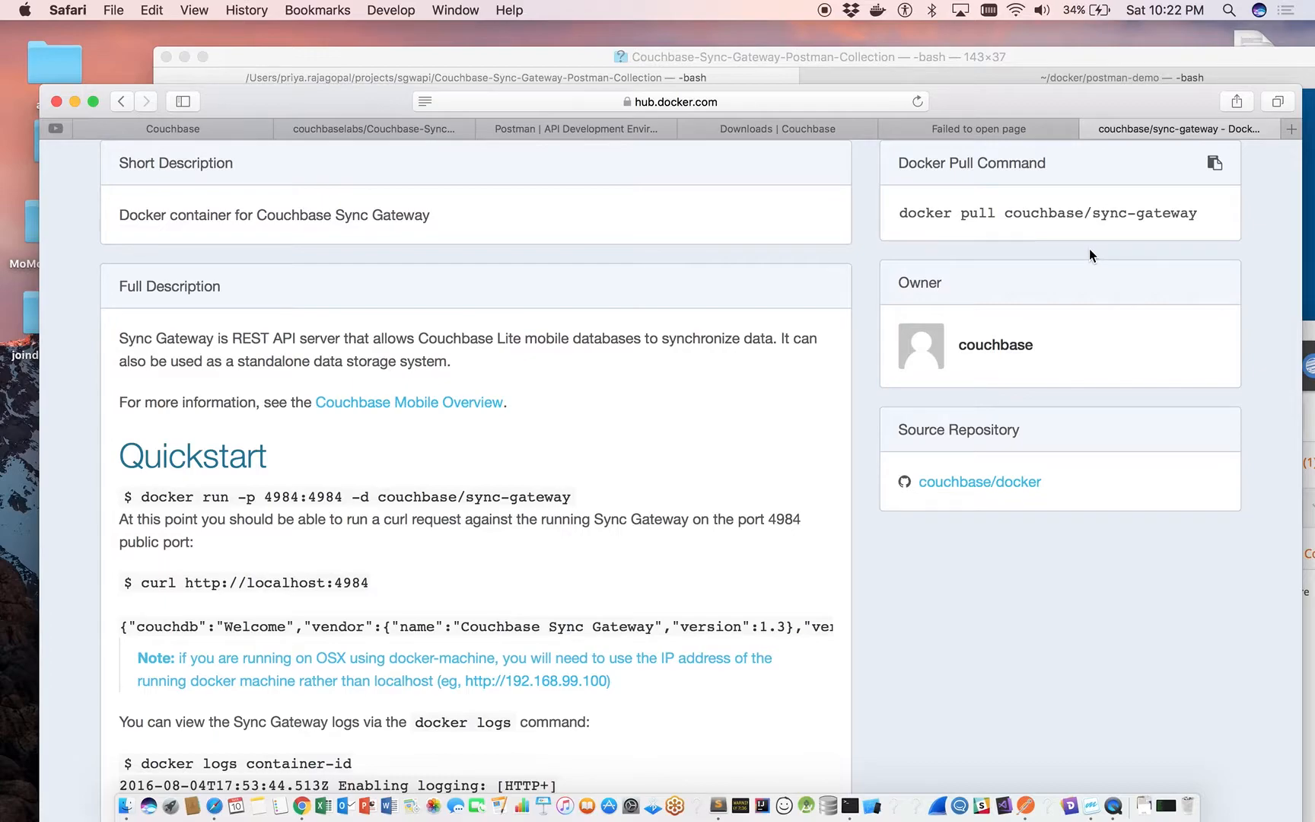
Switch to Terminal and print the contents of sync-gateway-config.json in the Couchbase-Sync-Gateway-Postman-Collection folder.
drag(1084, 103, 1097, 231)
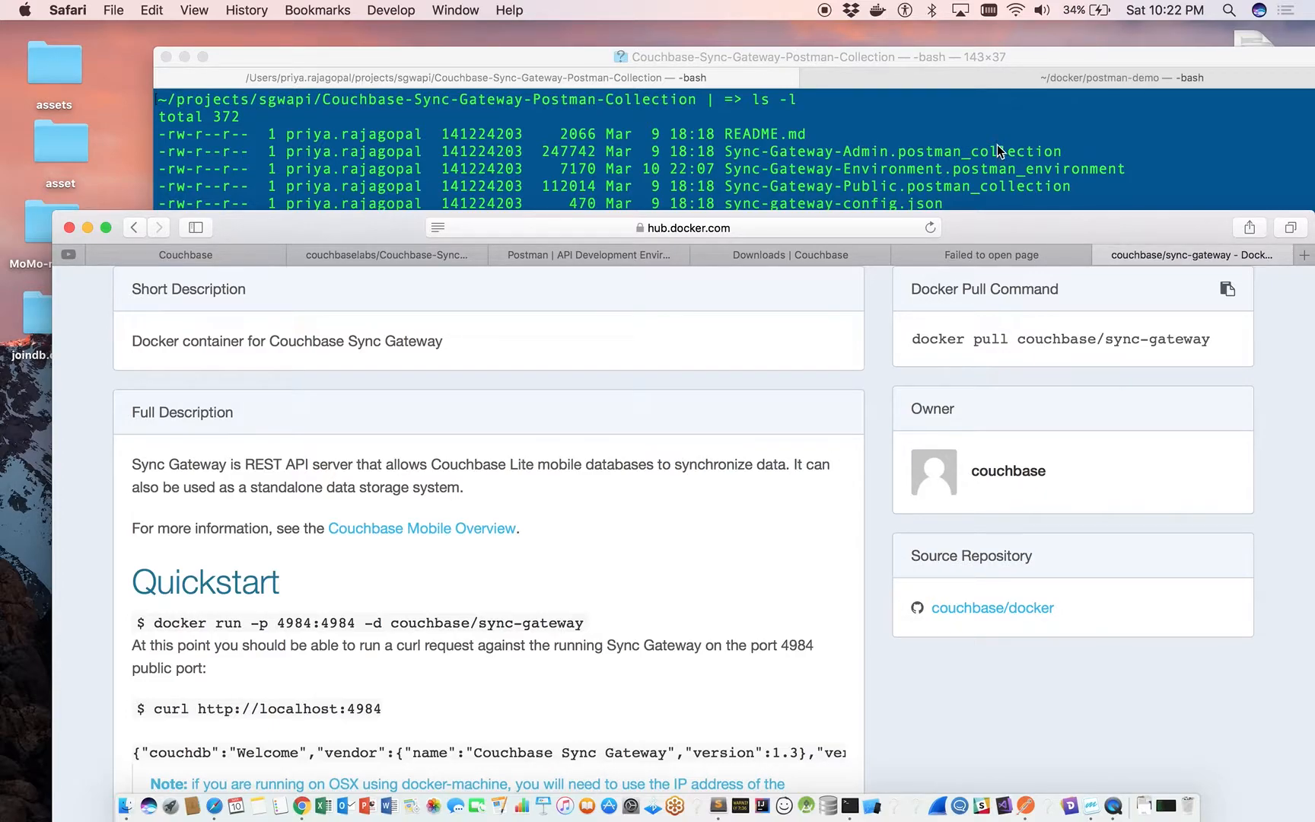
click(956, 73)
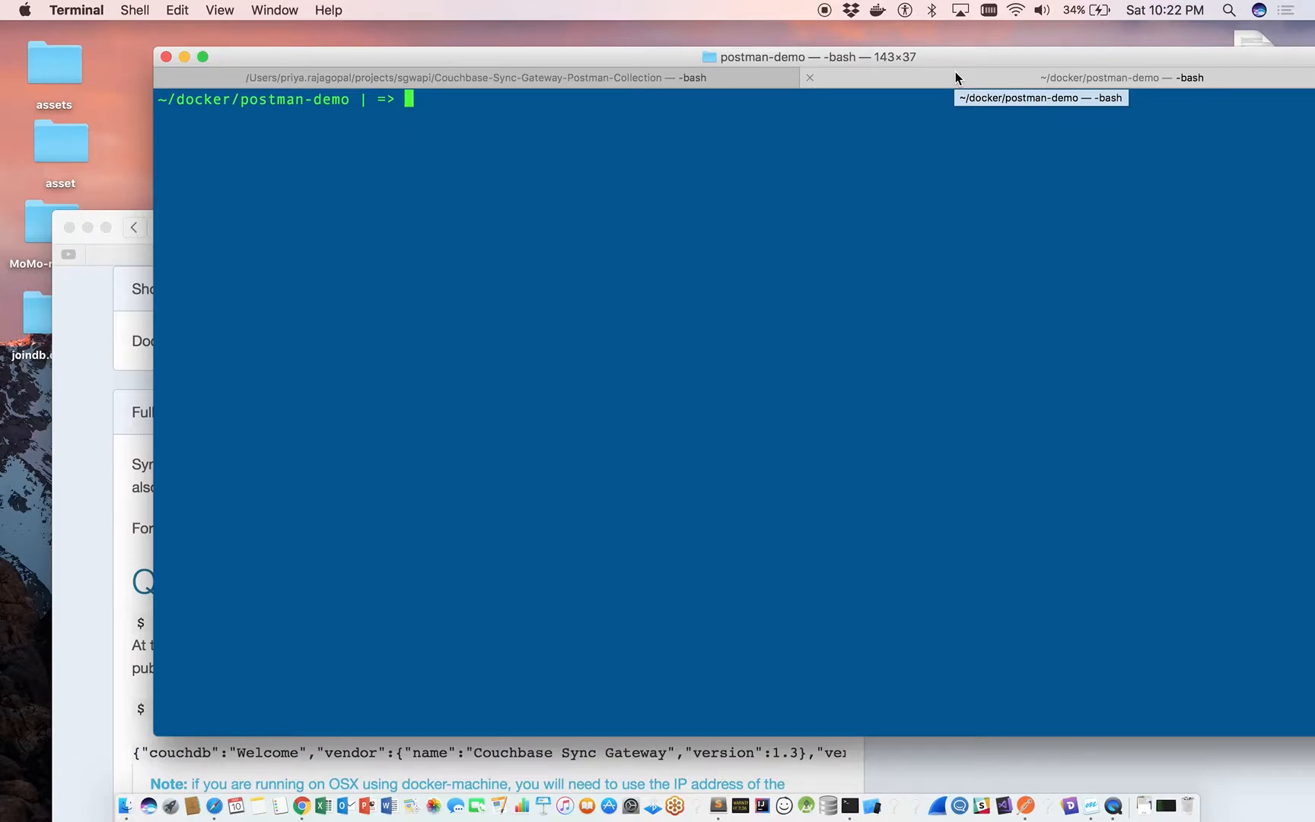
click(674, 75)
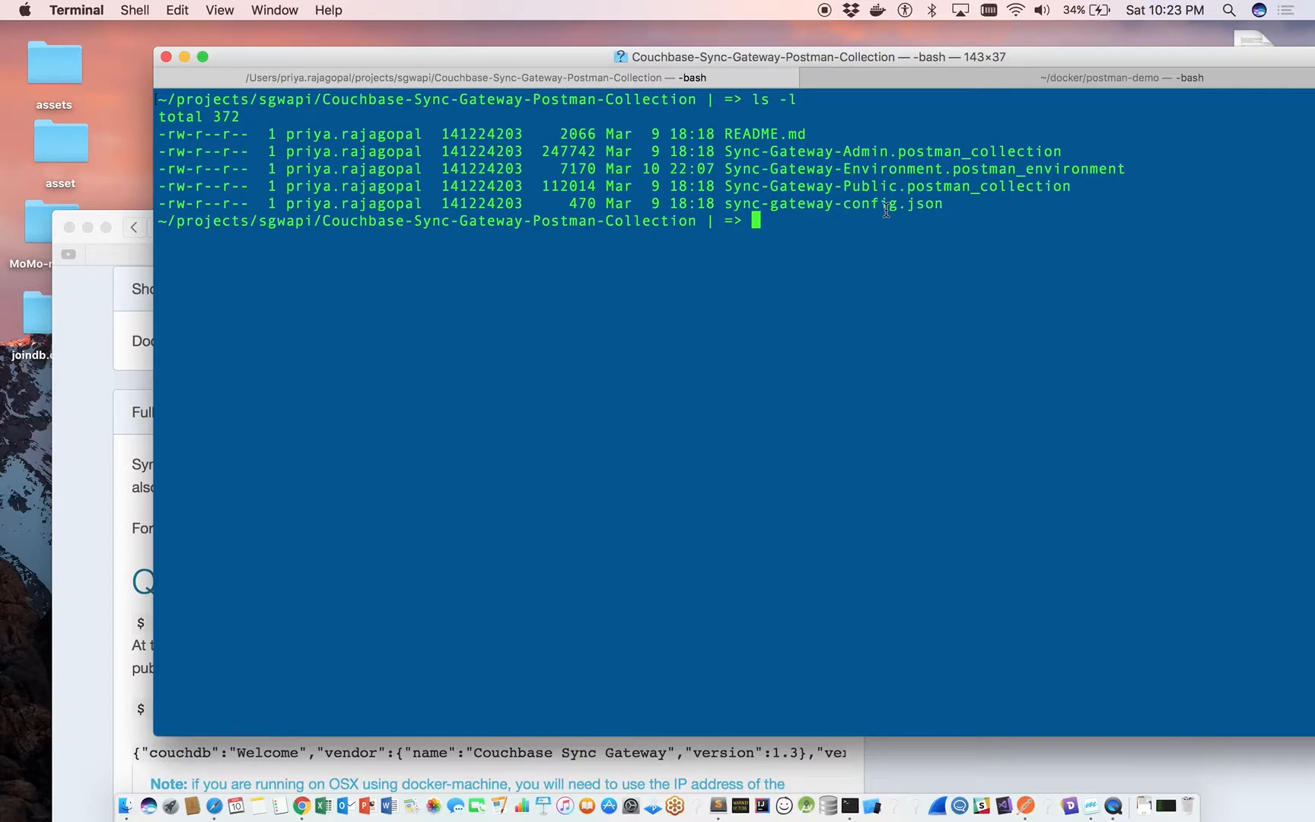
text(cat syn)
key(Tab)
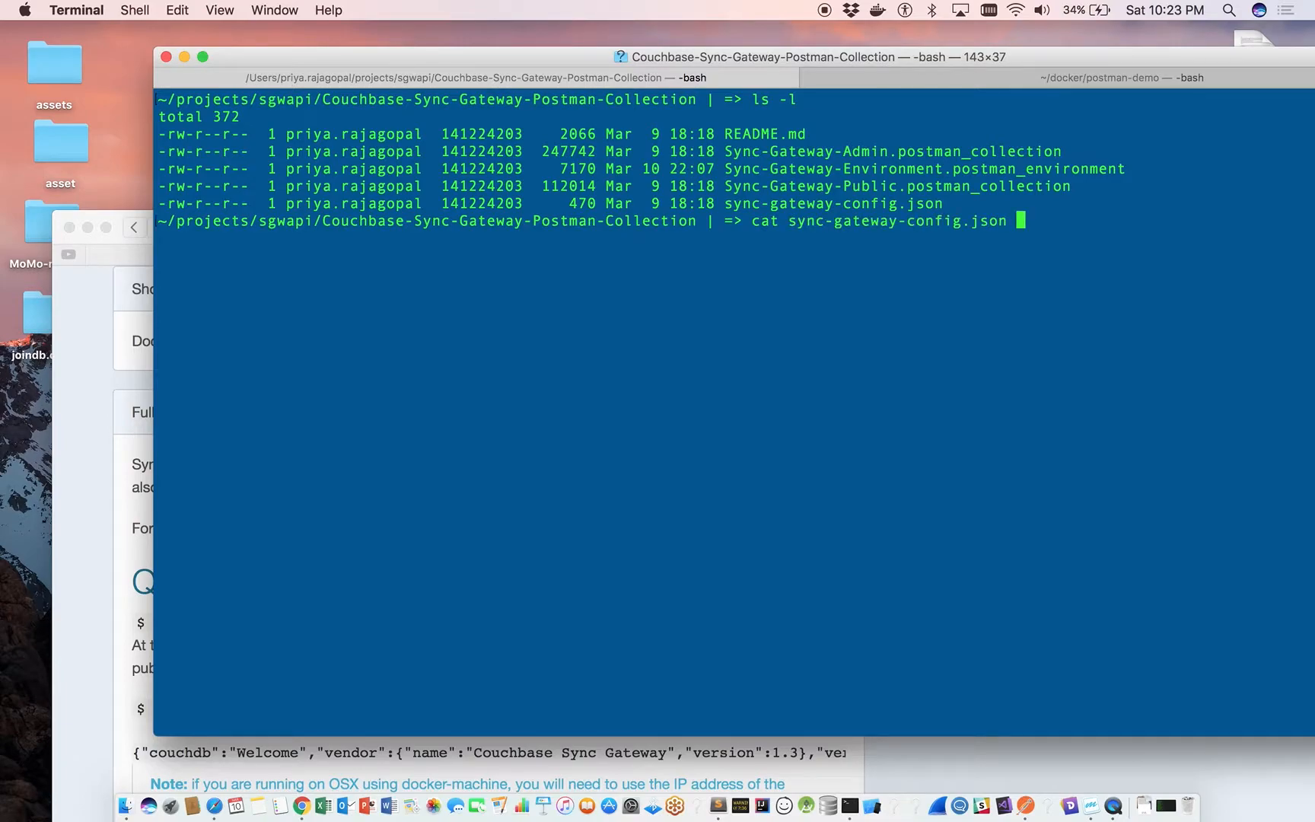
key(Return)
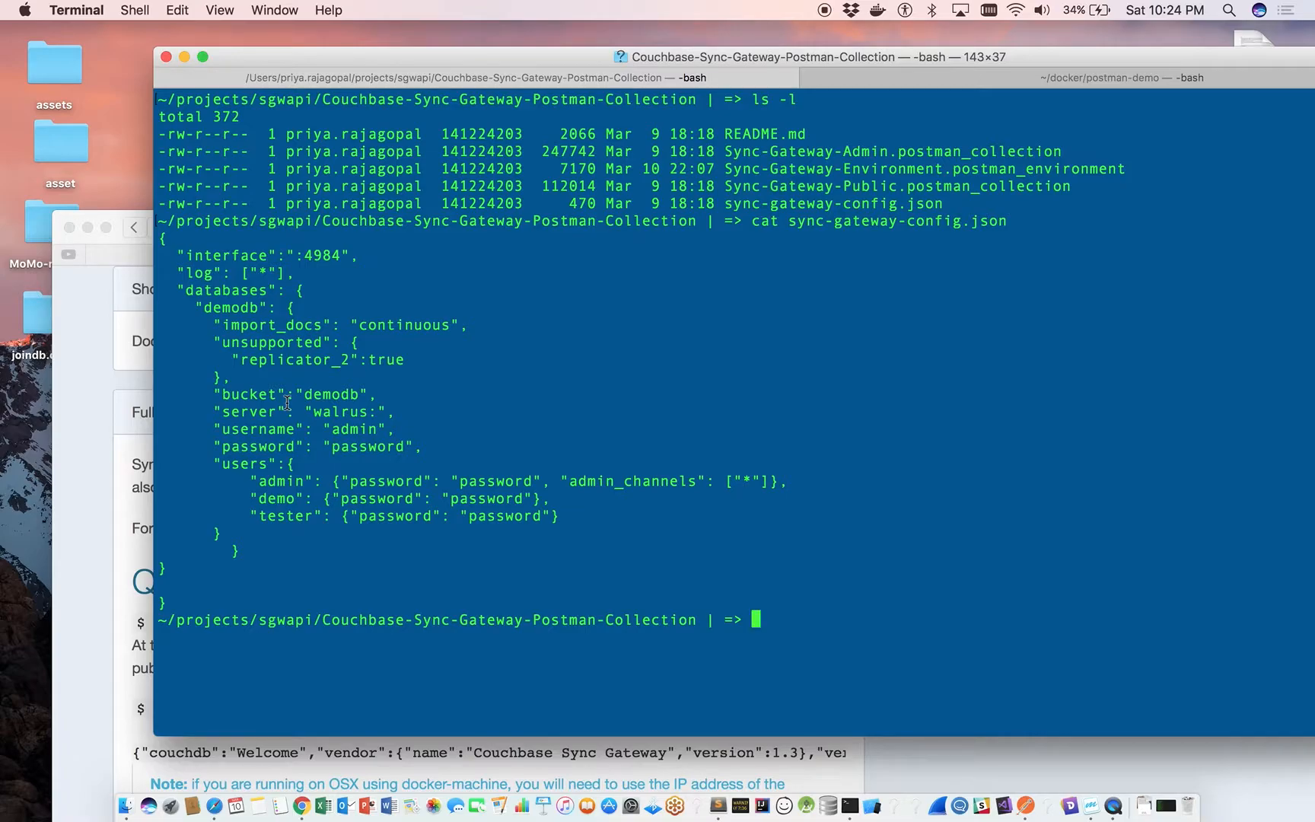
Switch to Postman and compare the Sync Gateway Environment (Github) variables with the sync-gateway-config.json contents in Terminal.
click(115, 352)
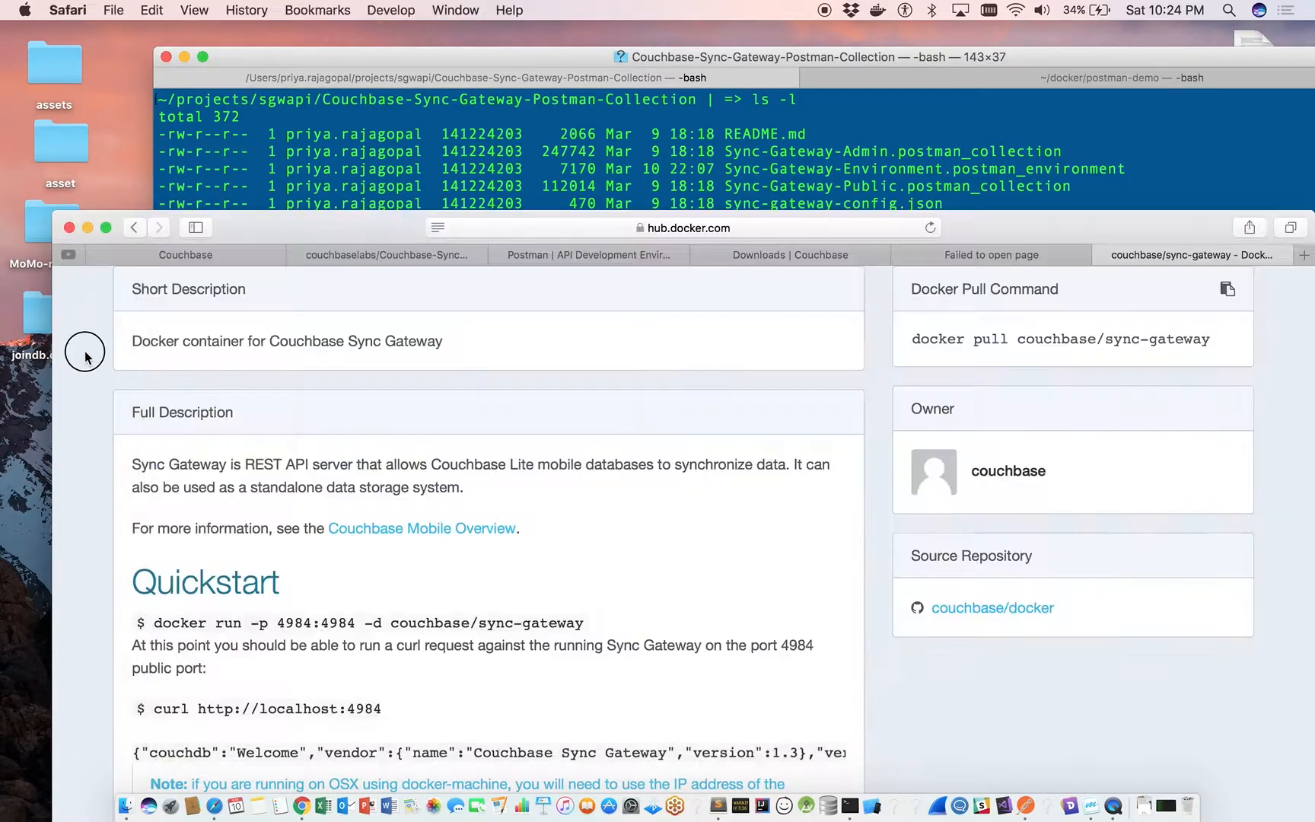
click(1026, 805)
drag(1030, 337, 748, 51)
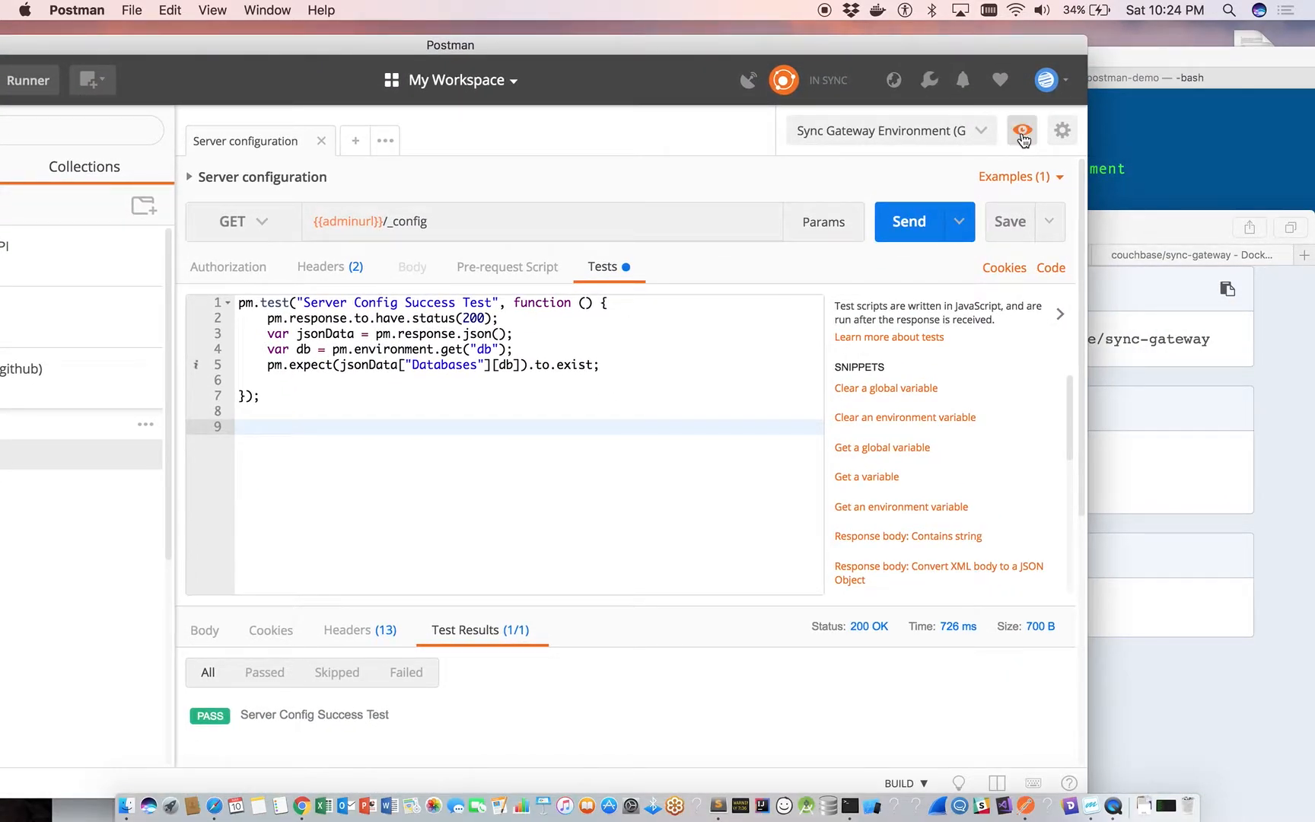
click(1022, 131)
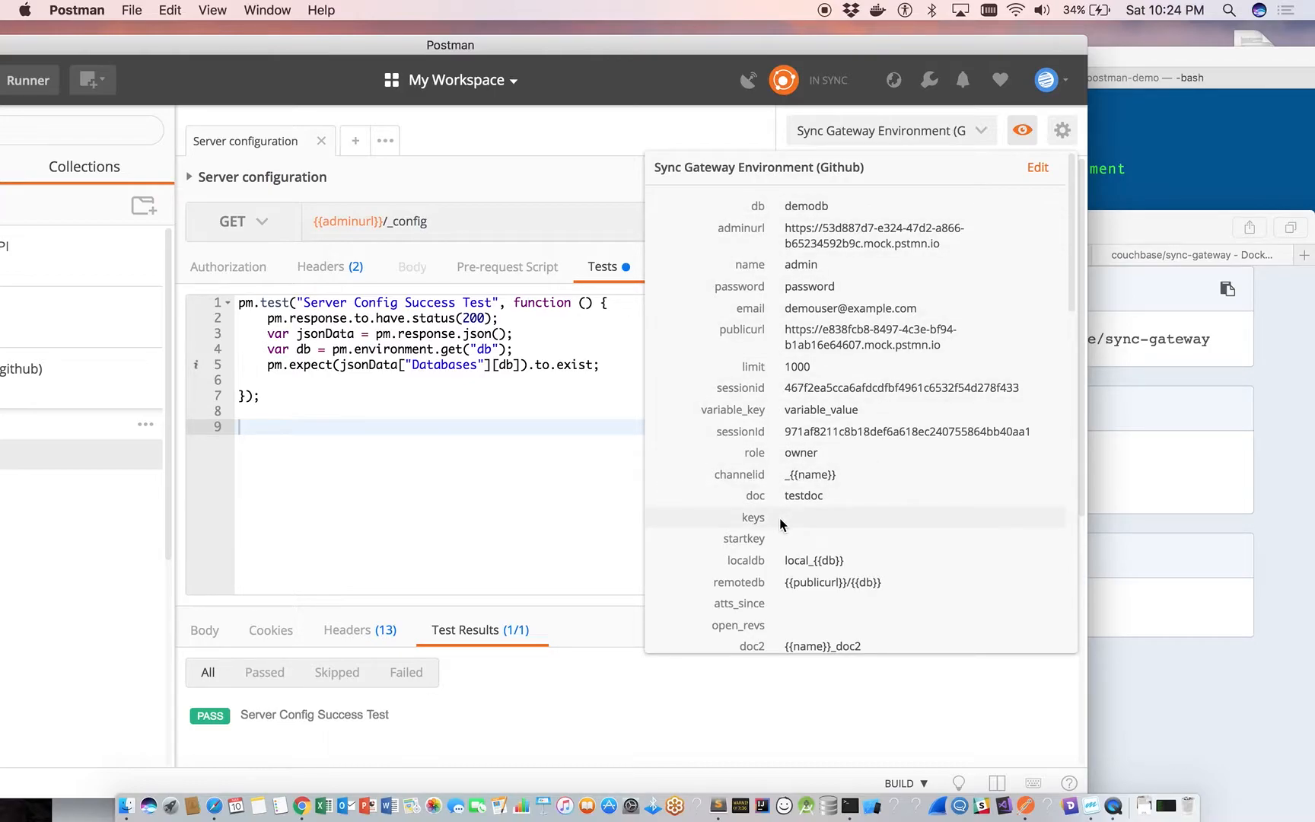
scroll(780, 517, down, 2)
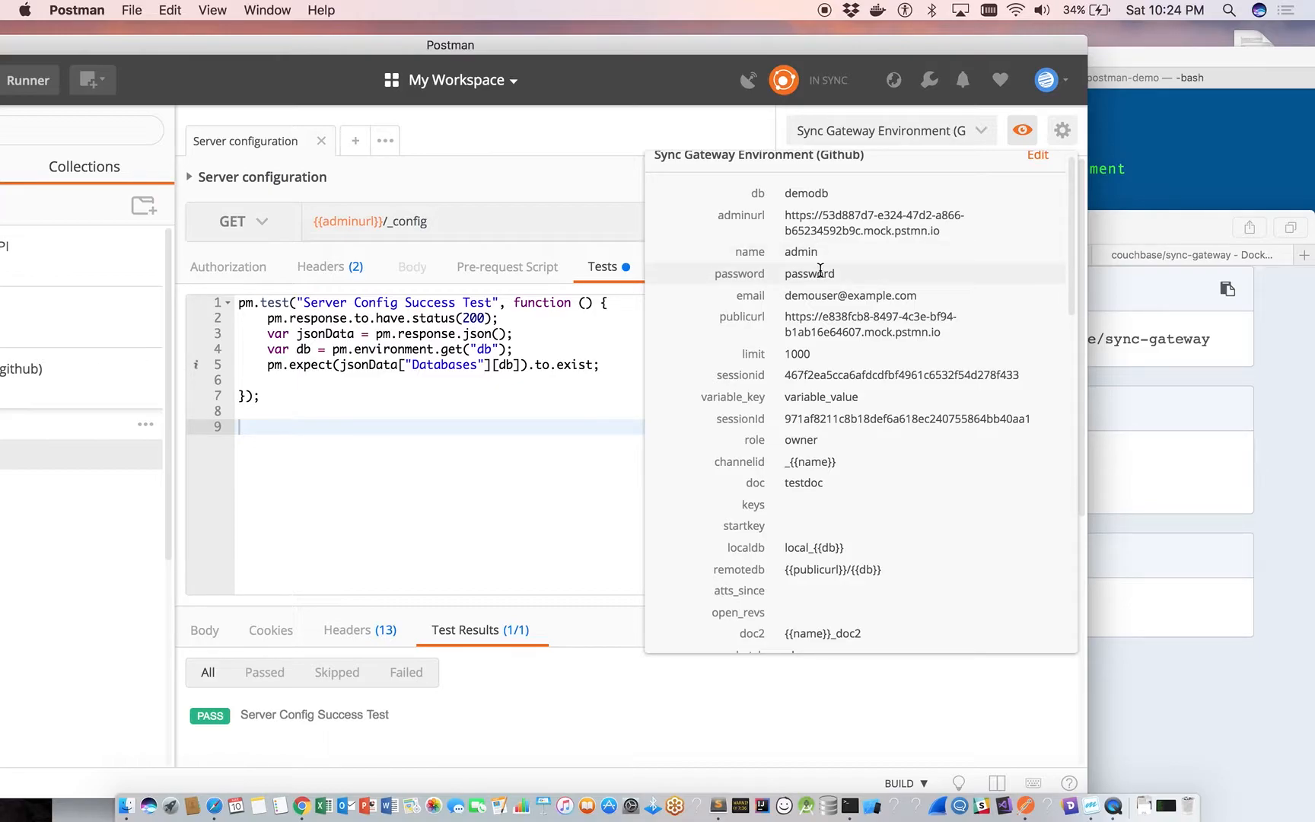
click(1150, 146)
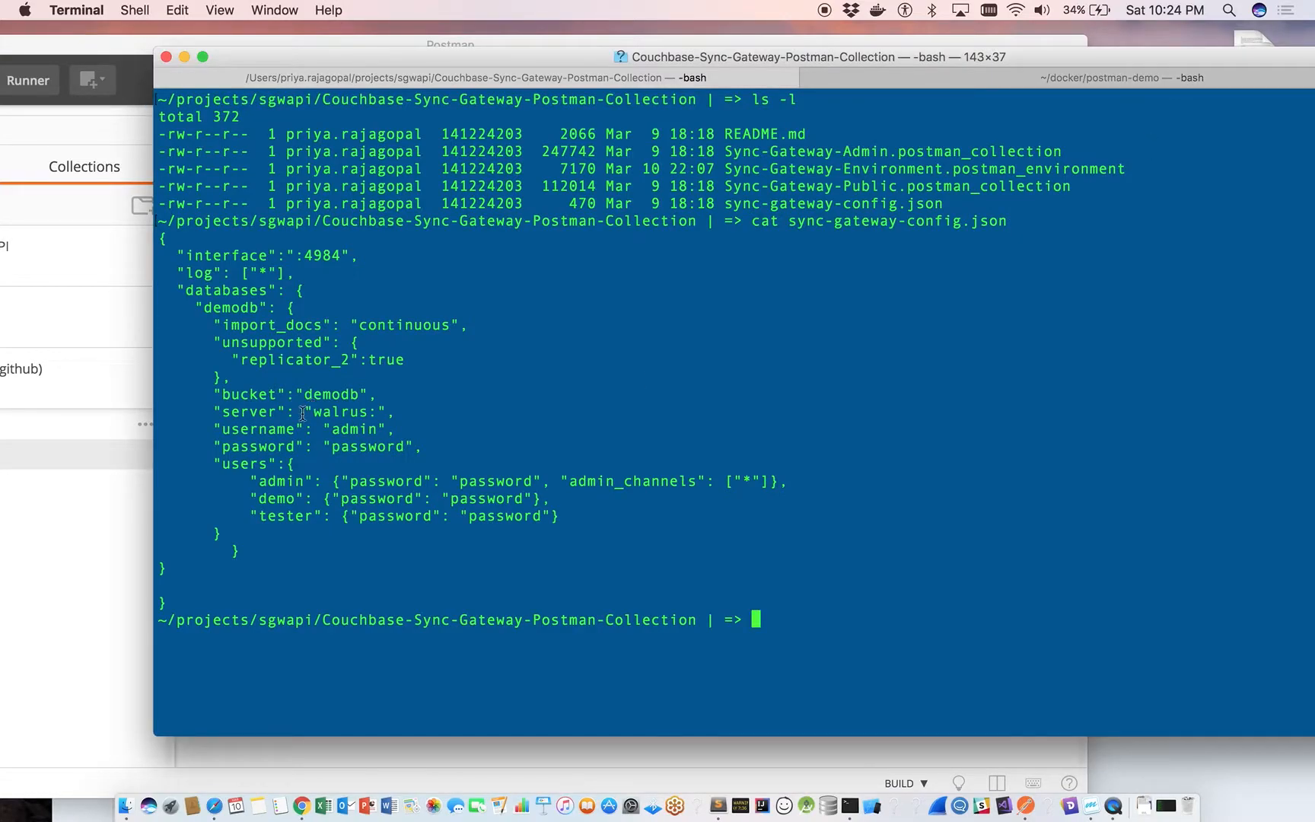
Check the admin username and user credentials in sync-gateway-config.json against the name and password variables in the Postman environment.
double_click(355, 428)
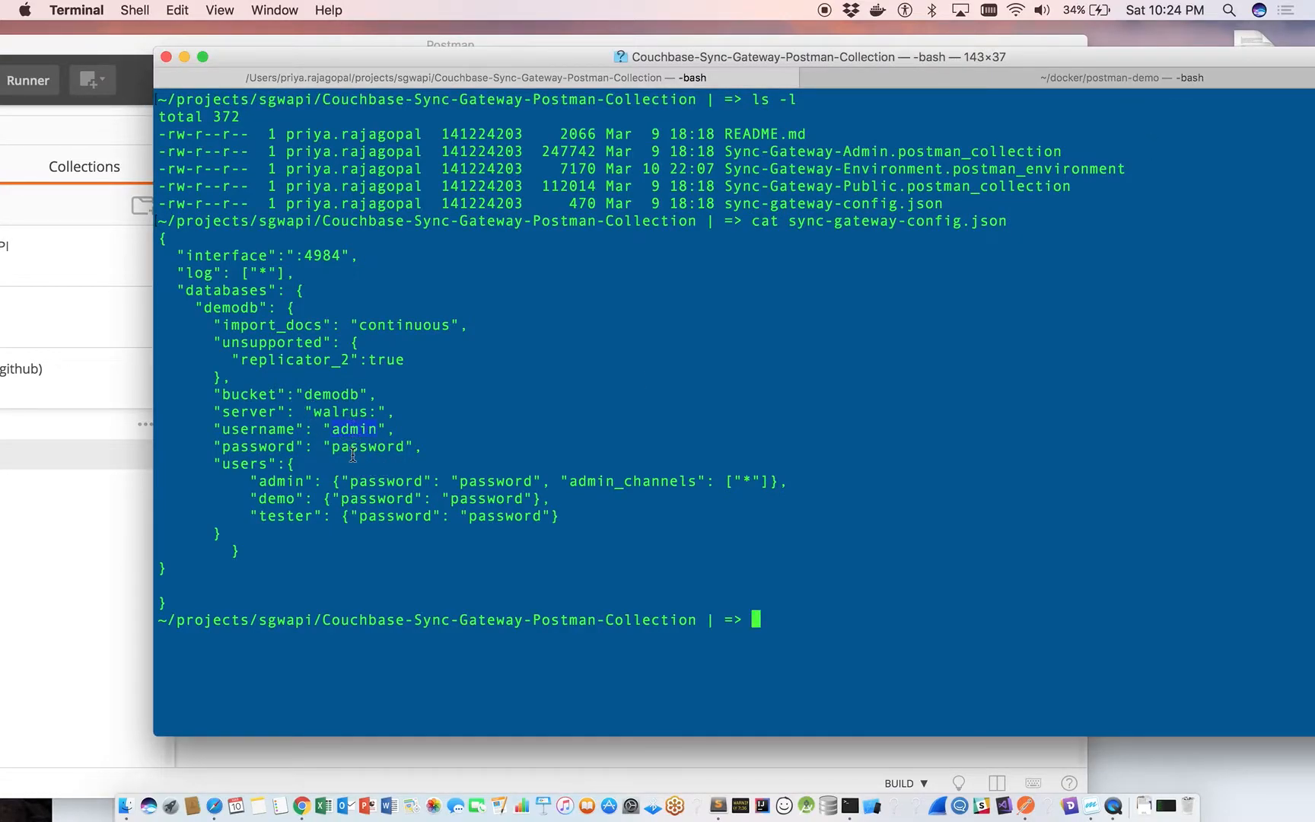
double_click(274, 481)
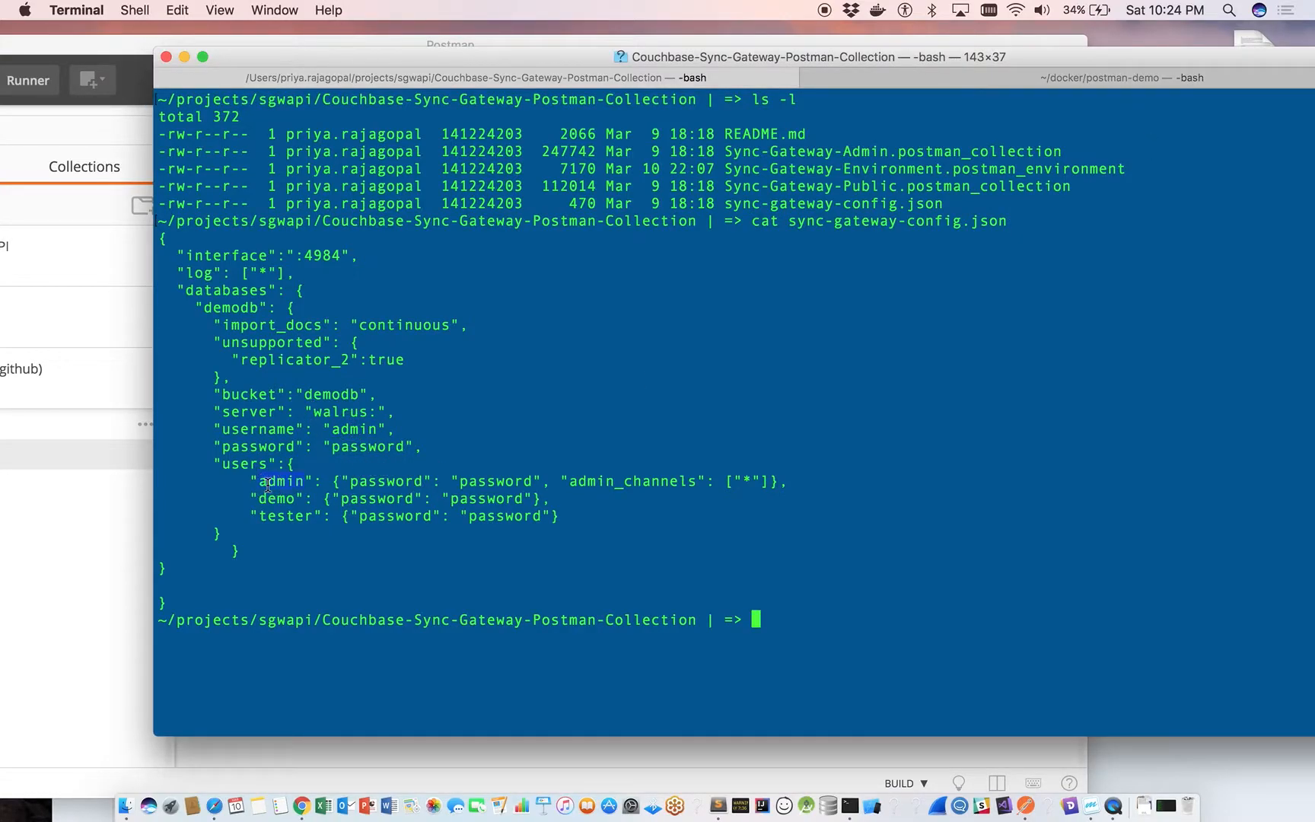
double_click(383, 481)
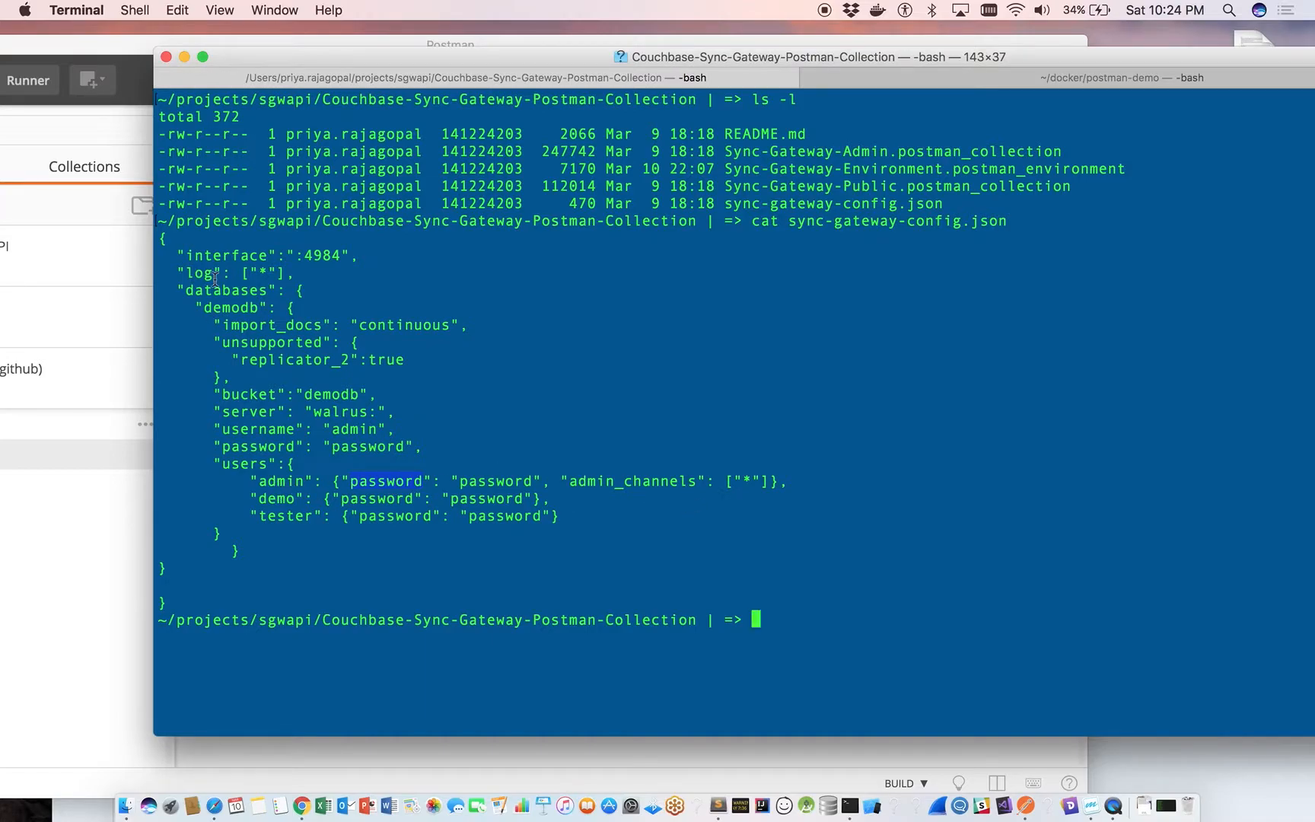
click(45, 580)
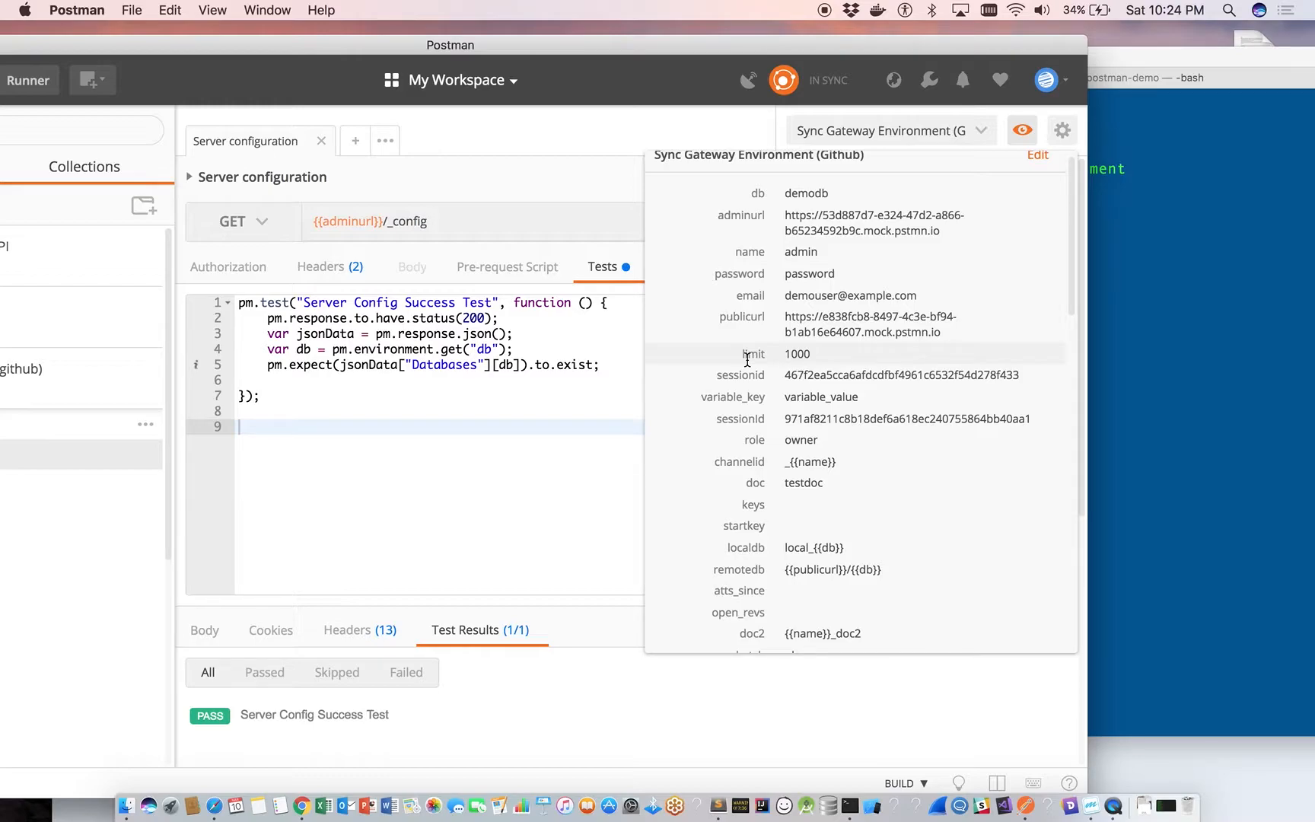
Switch to Terminal and list the running Docker containers from the ~/docker/postman-demo session.
click(1273, 242)
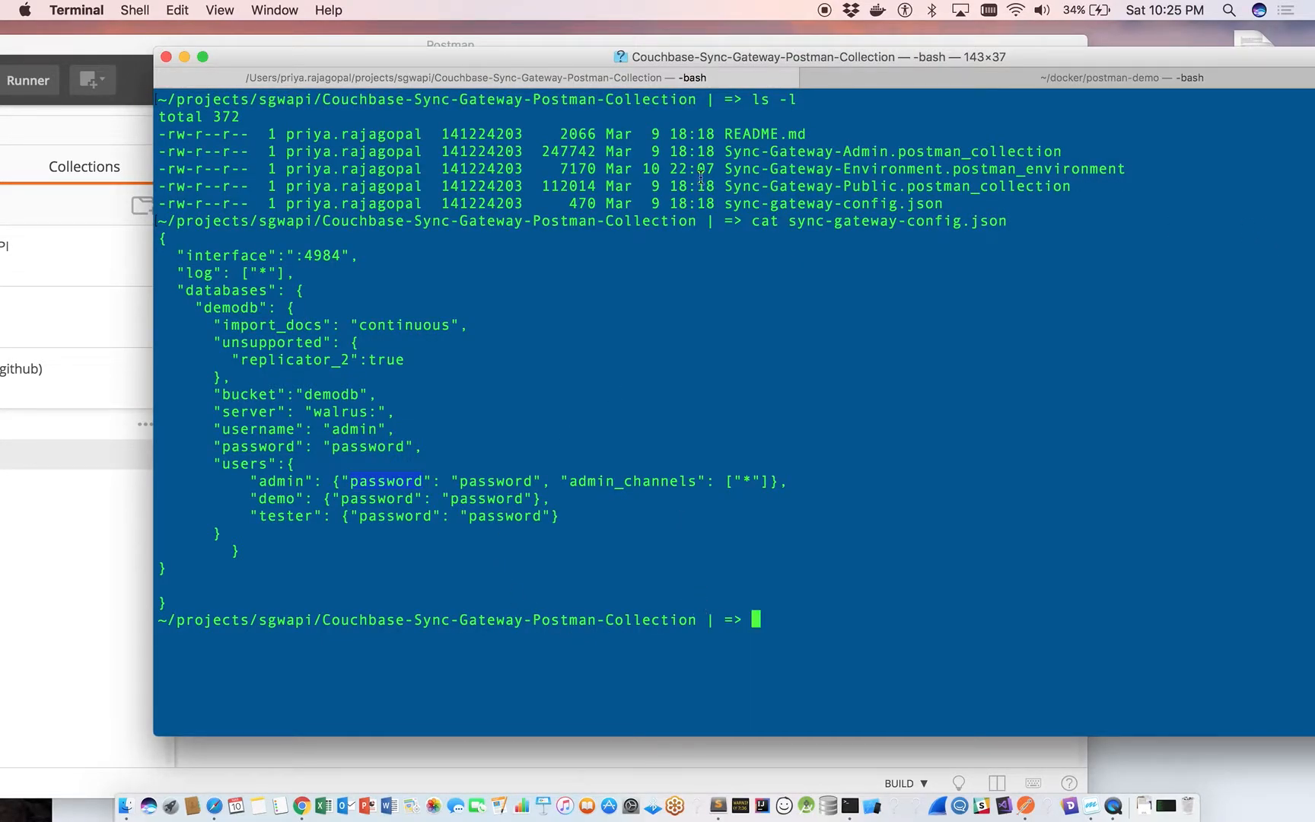
click(918, 76)
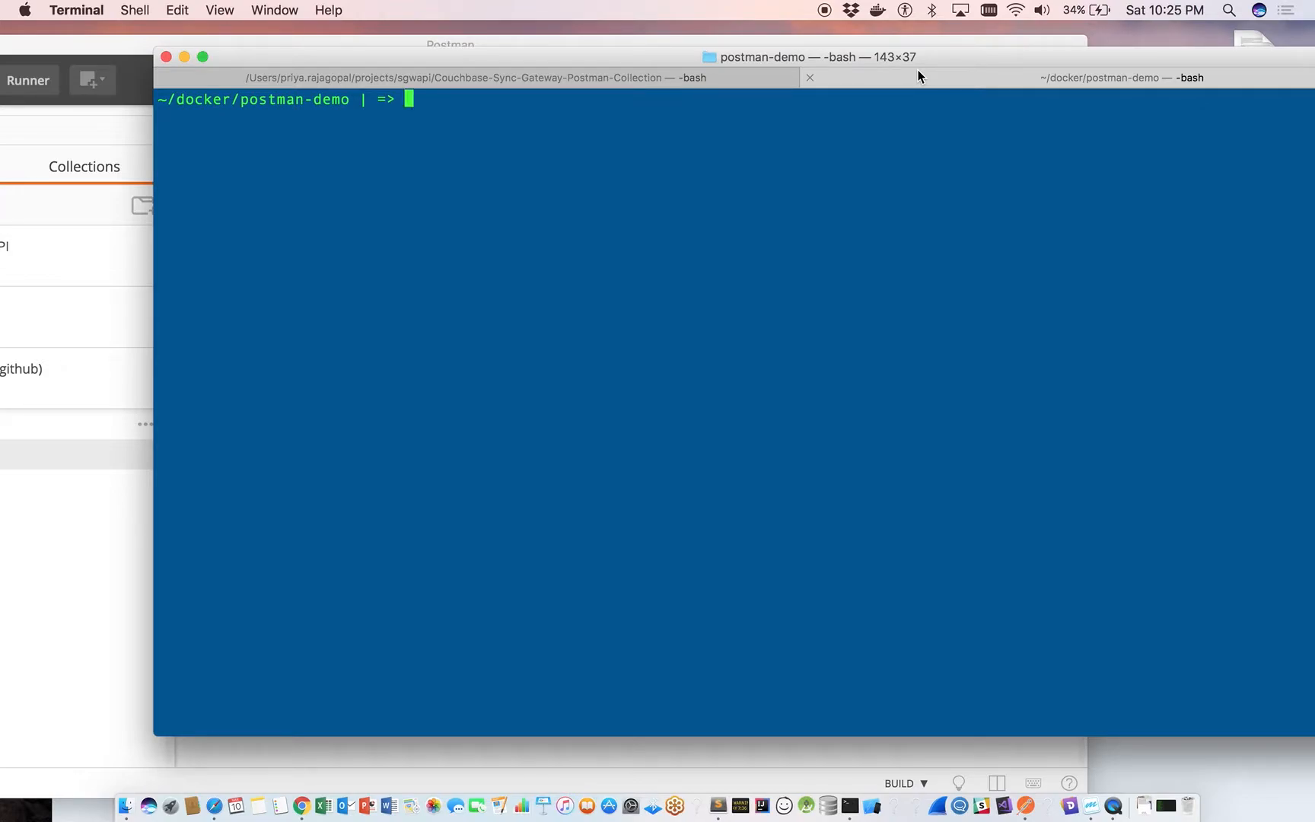
text(docker ps)
key(Return)
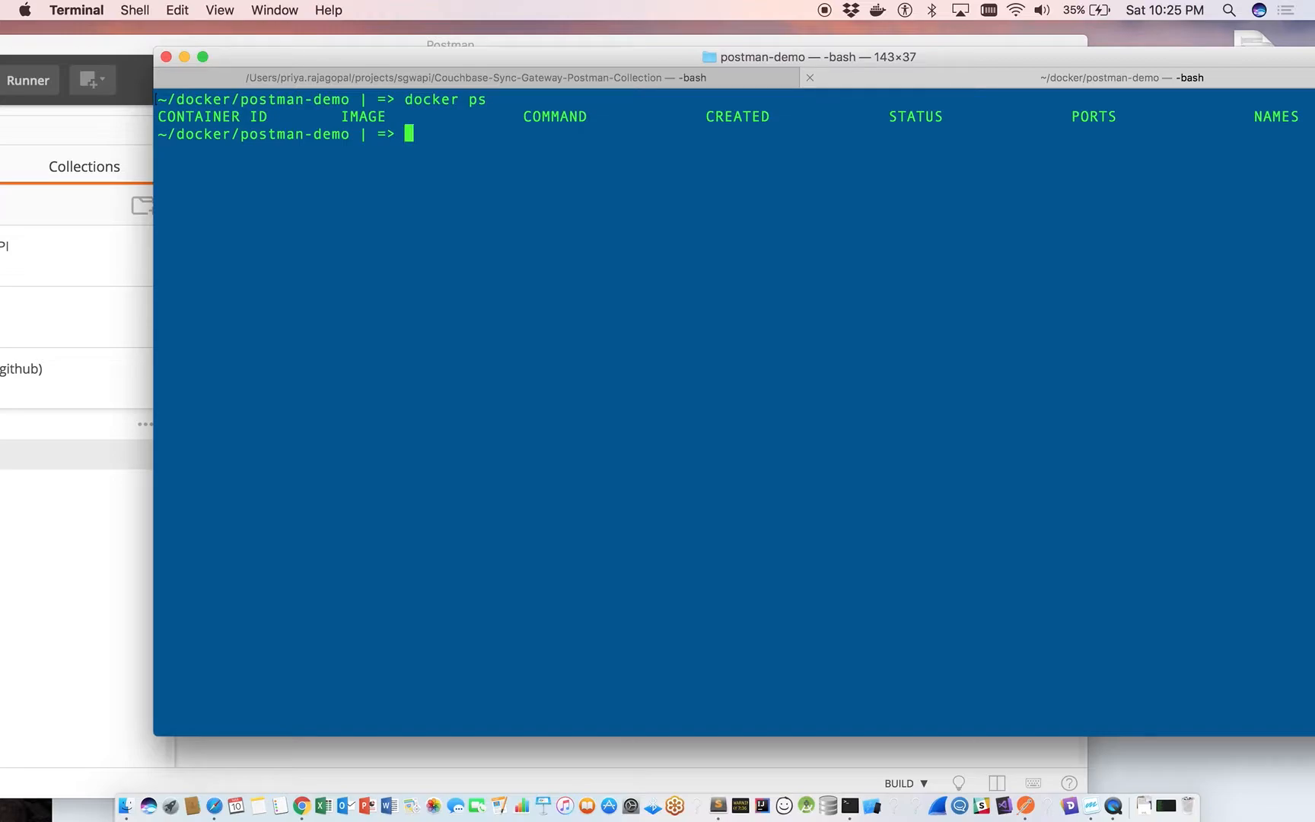
Run the startup_sgw.sh script to launch the sync-gateway-demo container.
text(sh startup_sg)
key(Tab)
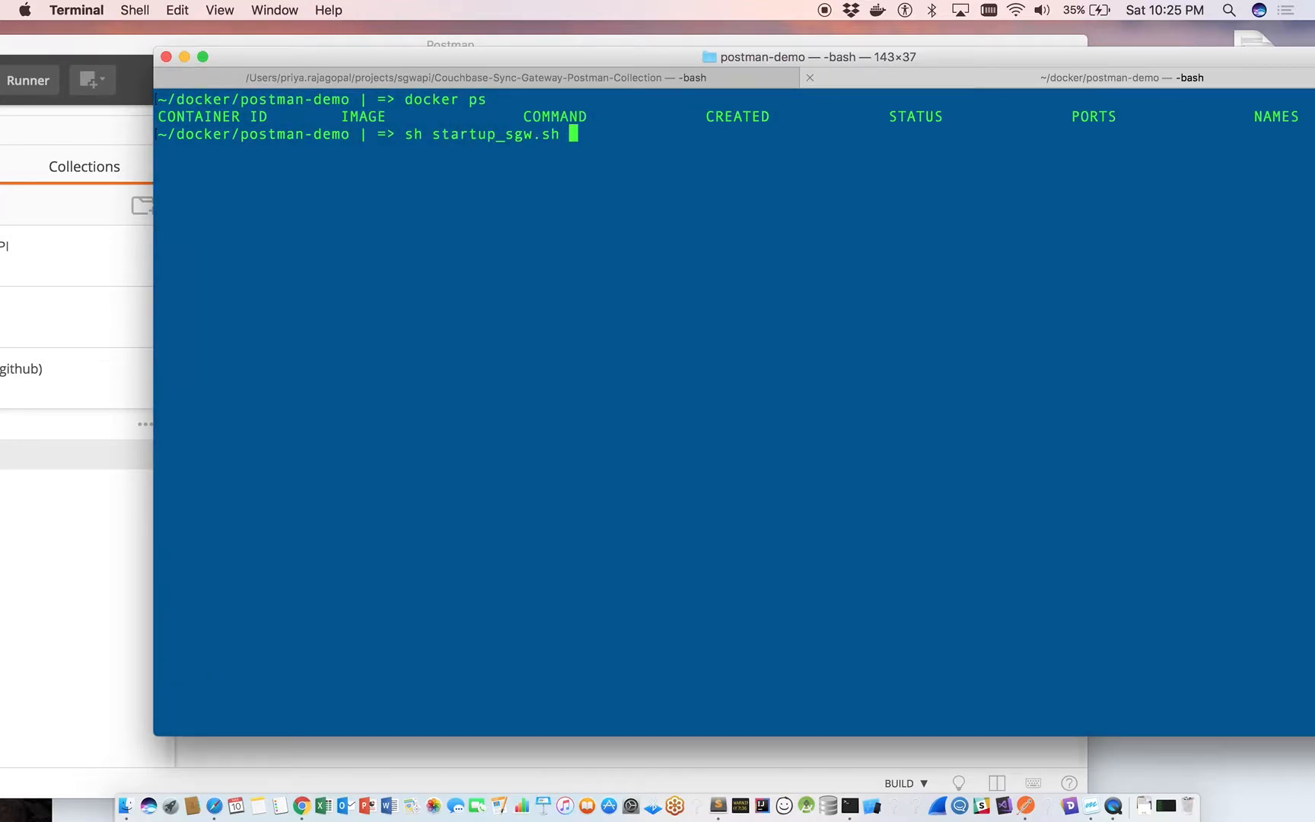
key(Return)
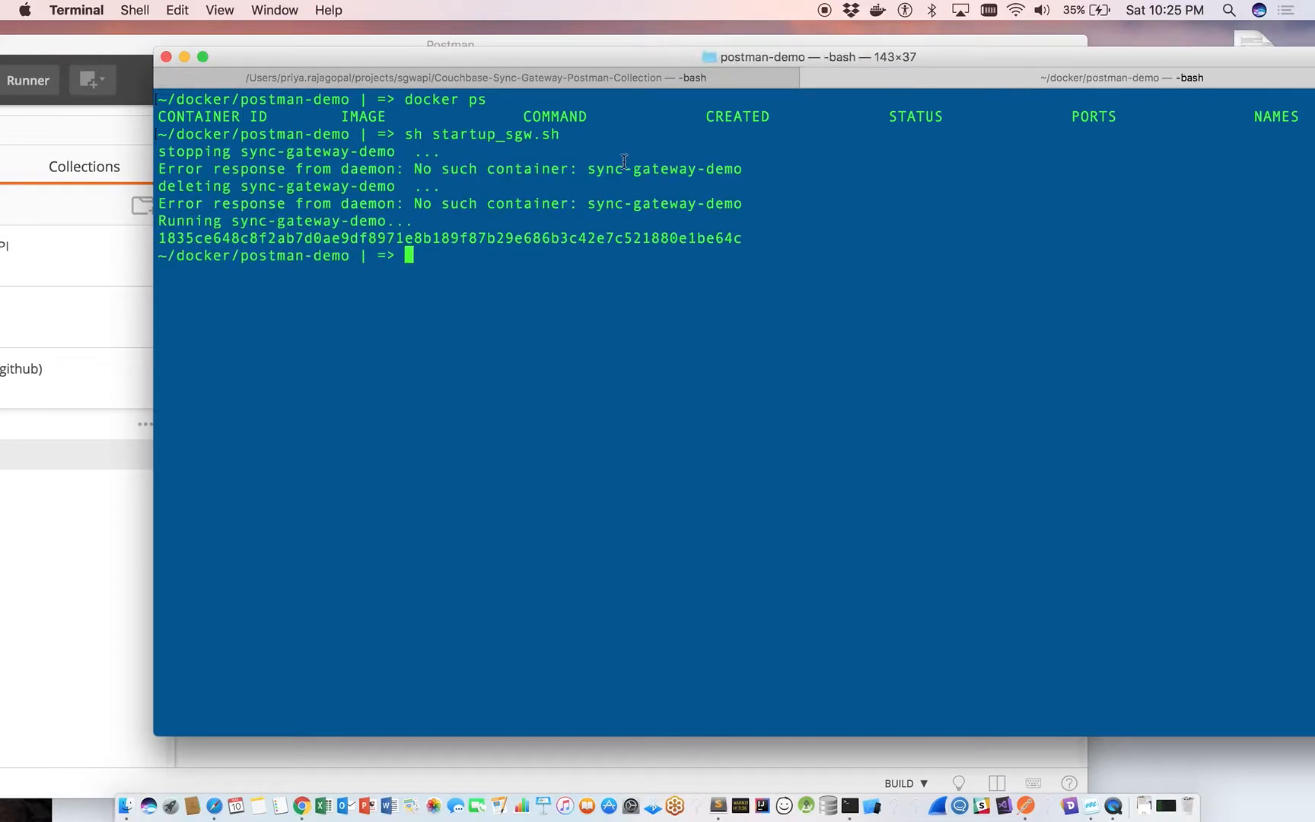
Print the contents of startup_sgw.sh and examine its docker run command.
text(cat startup_sg)
key(Tab)
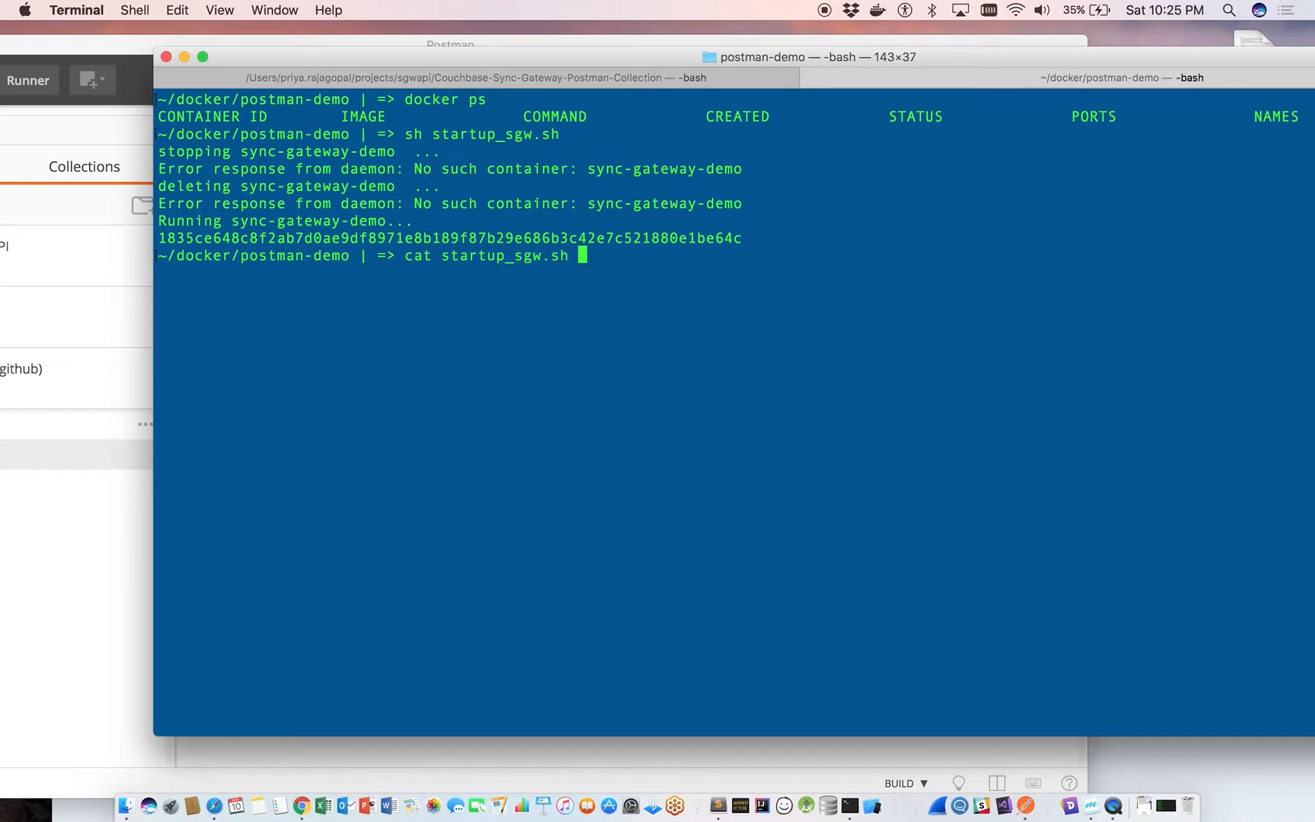
key(Return)
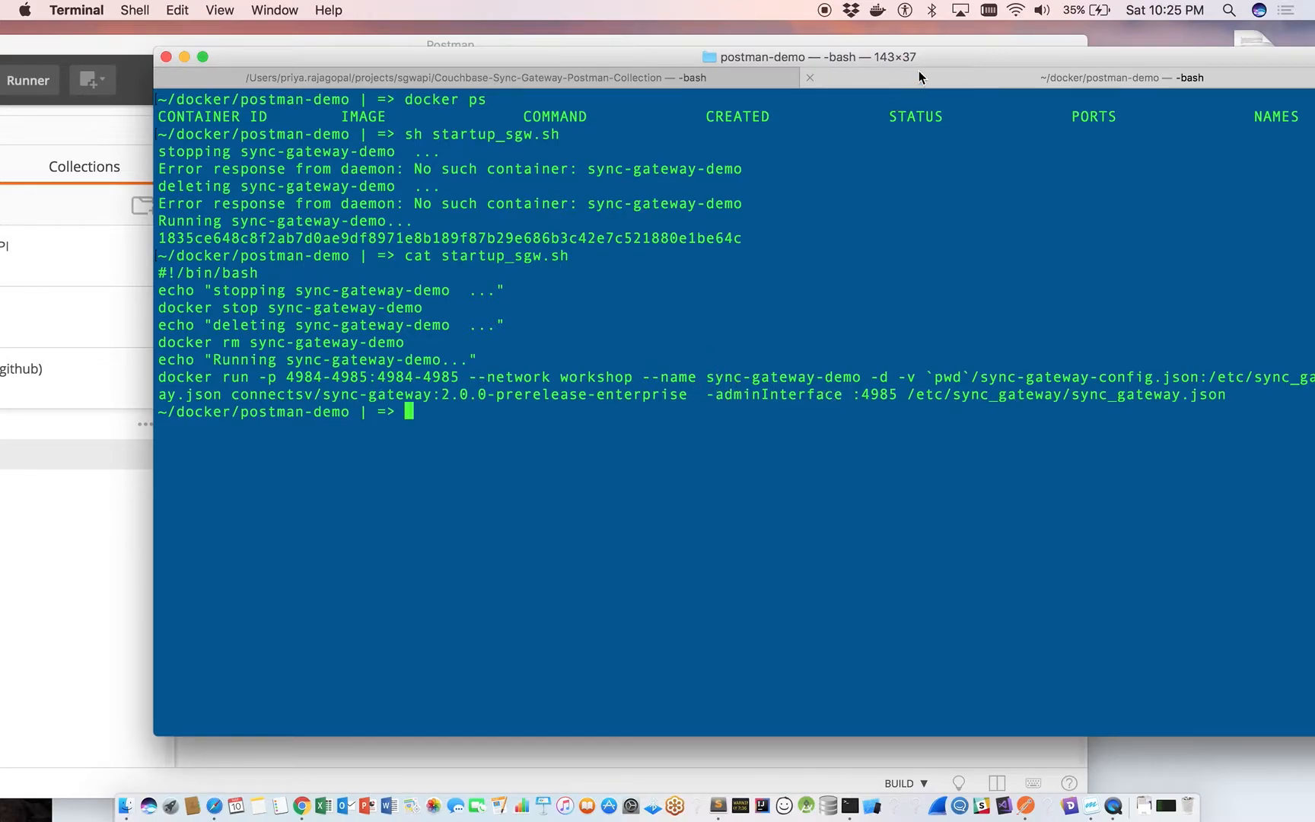
drag(975, 55, 928, 56)
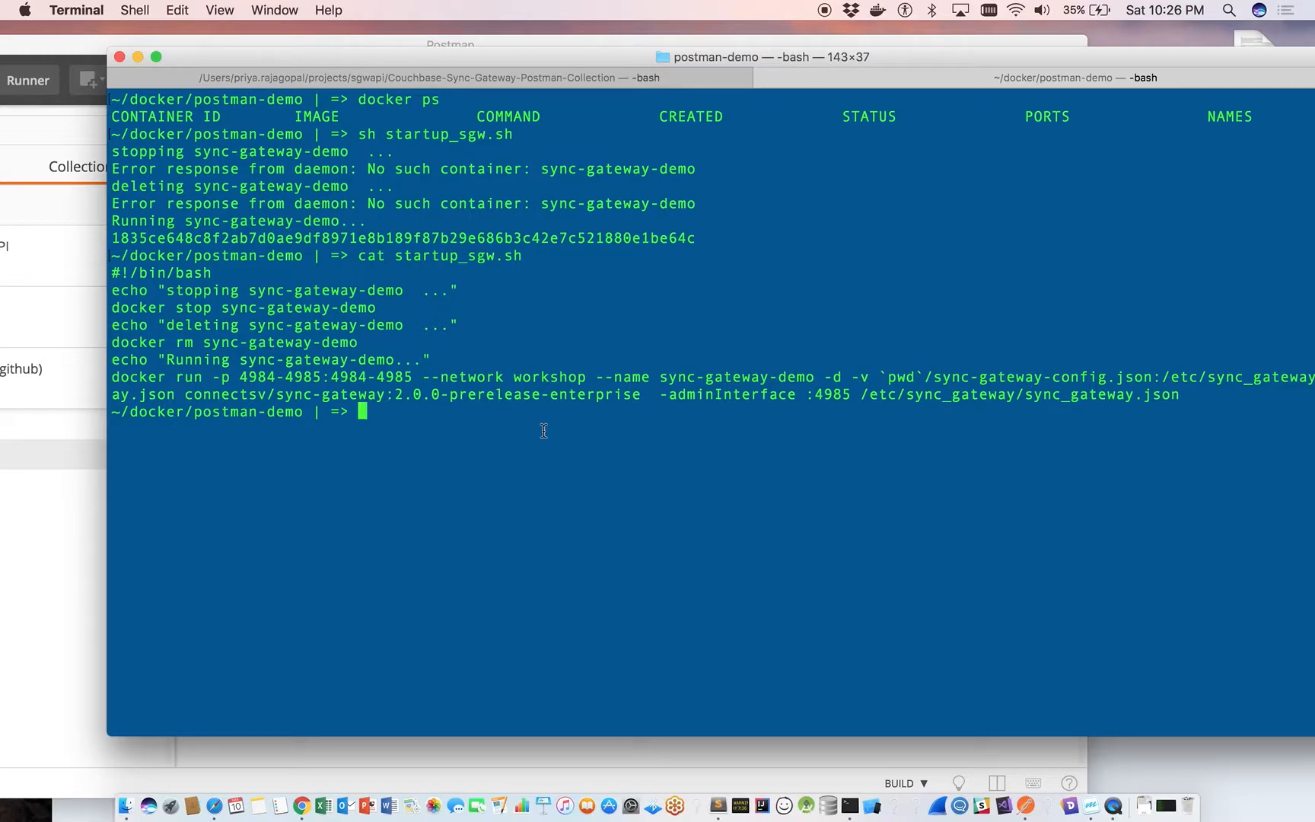
Switch to Safari and reload the localhost:4985 page to check that Sync Gateway responds.
click(66, 556)
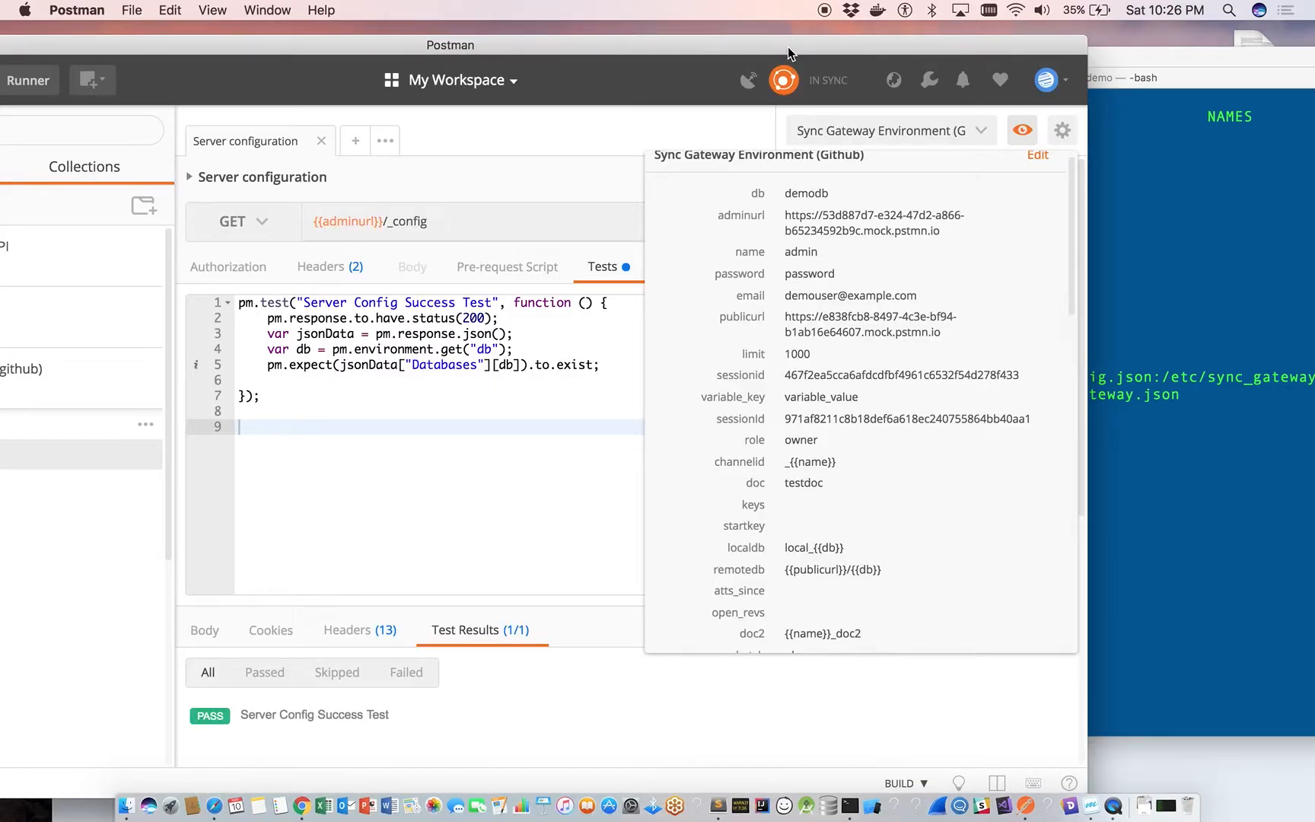
click(214, 806)
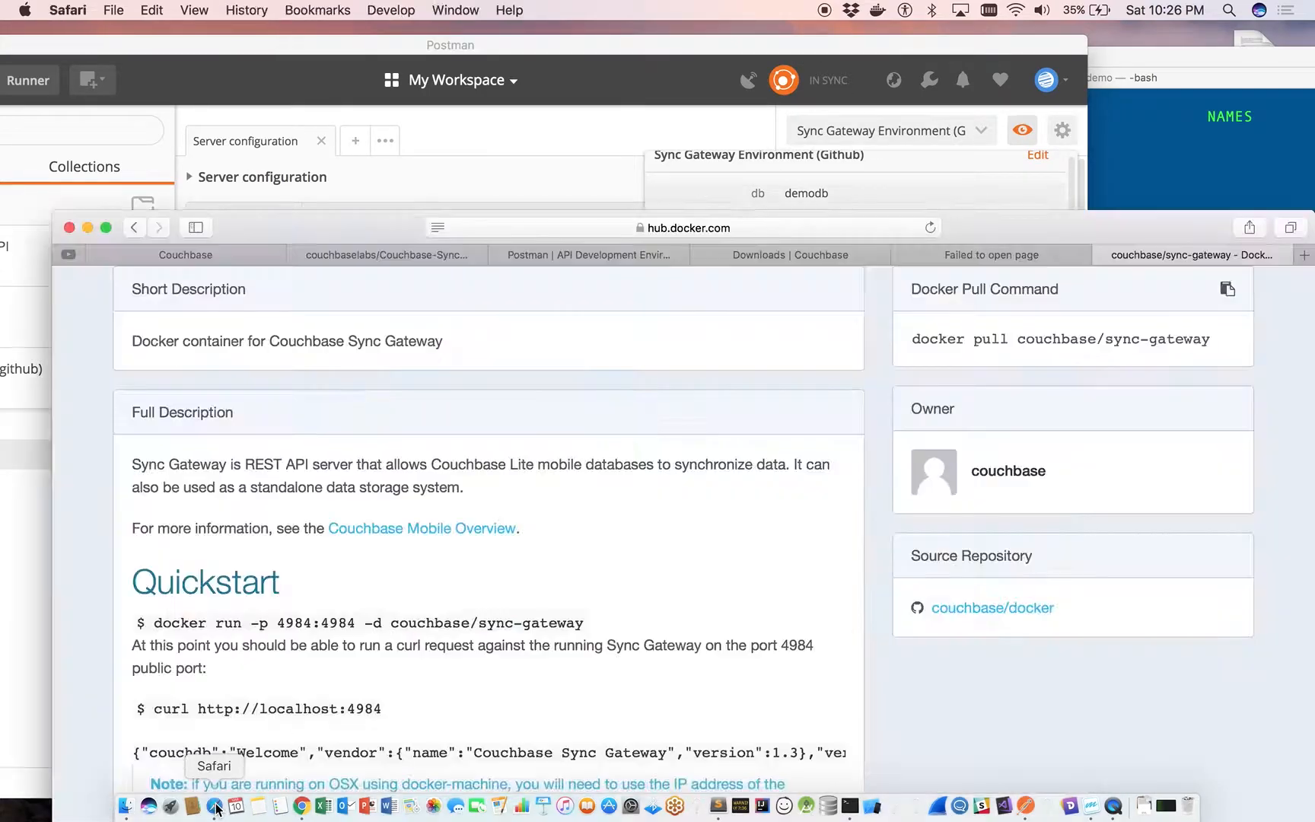
click(1051, 254)
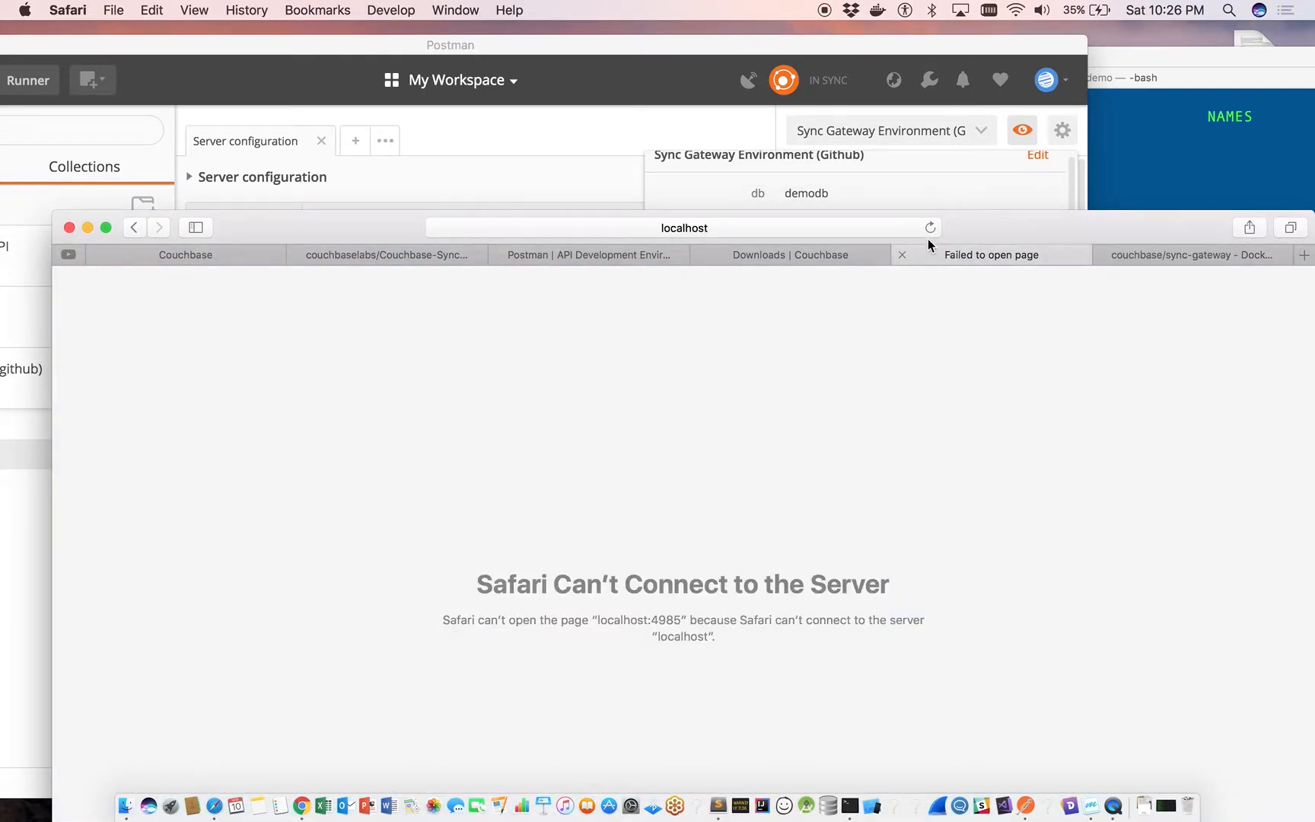
drag(932, 230, 932, 162)
click(930, 161)
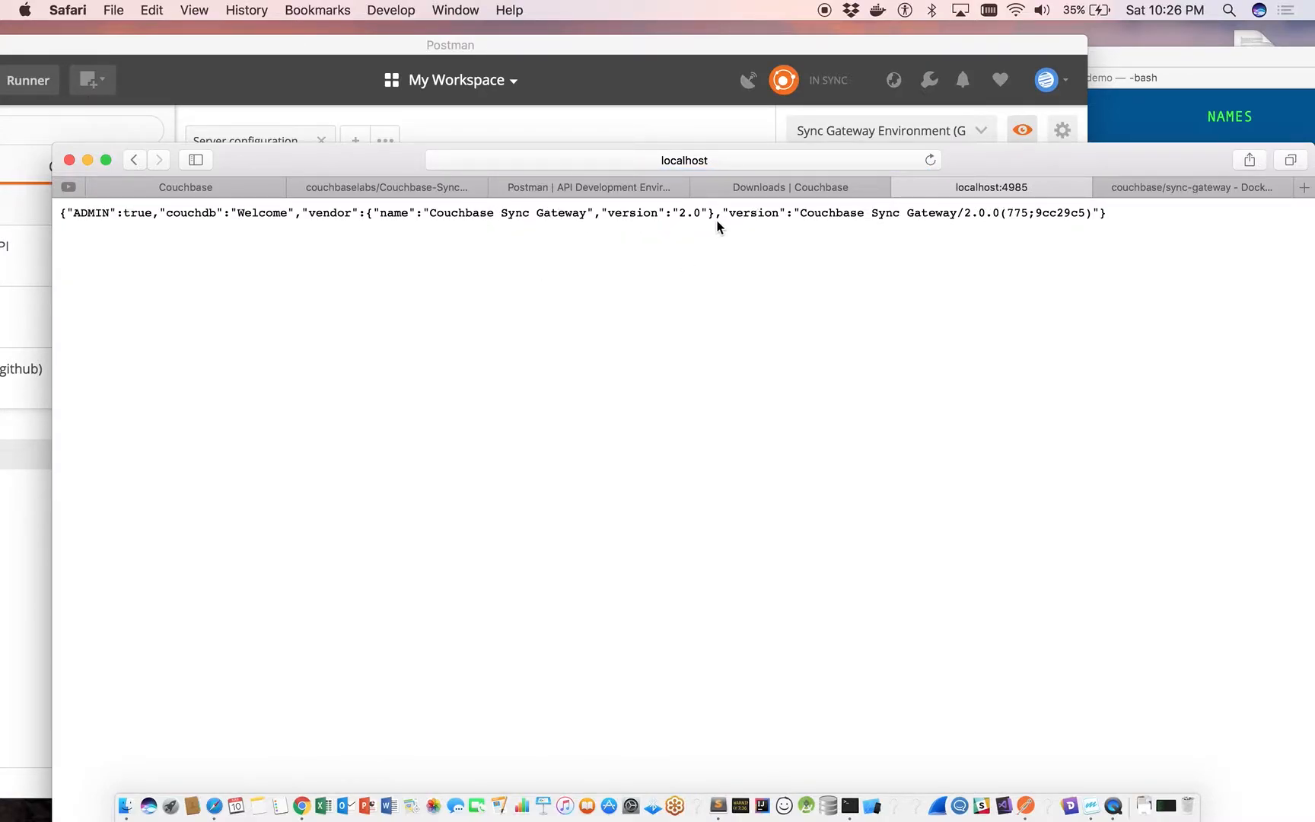
Switch to Postman and open the Create document (PUT) request from the documents folder of Sync Gateway Public (github).
drag(658, 52, 852, 36)
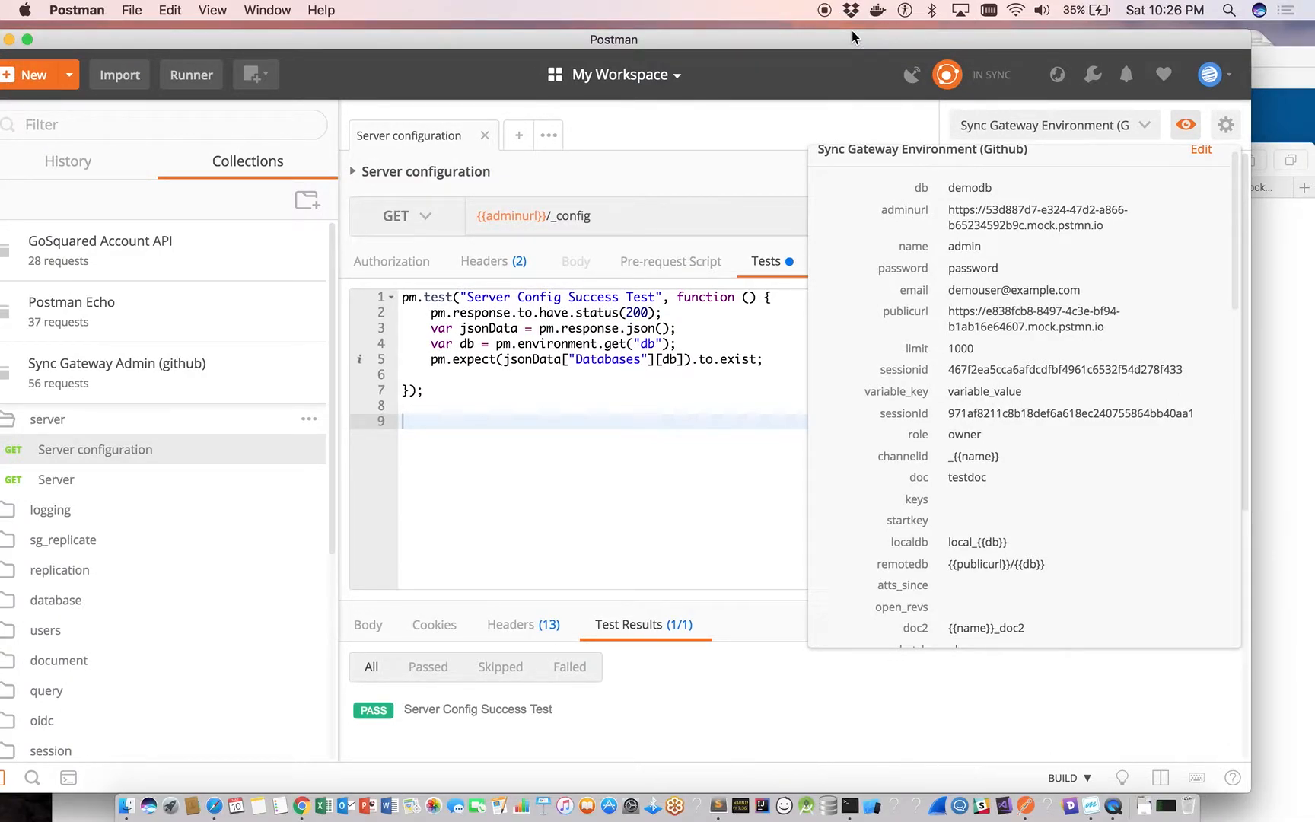
click(506, 520)
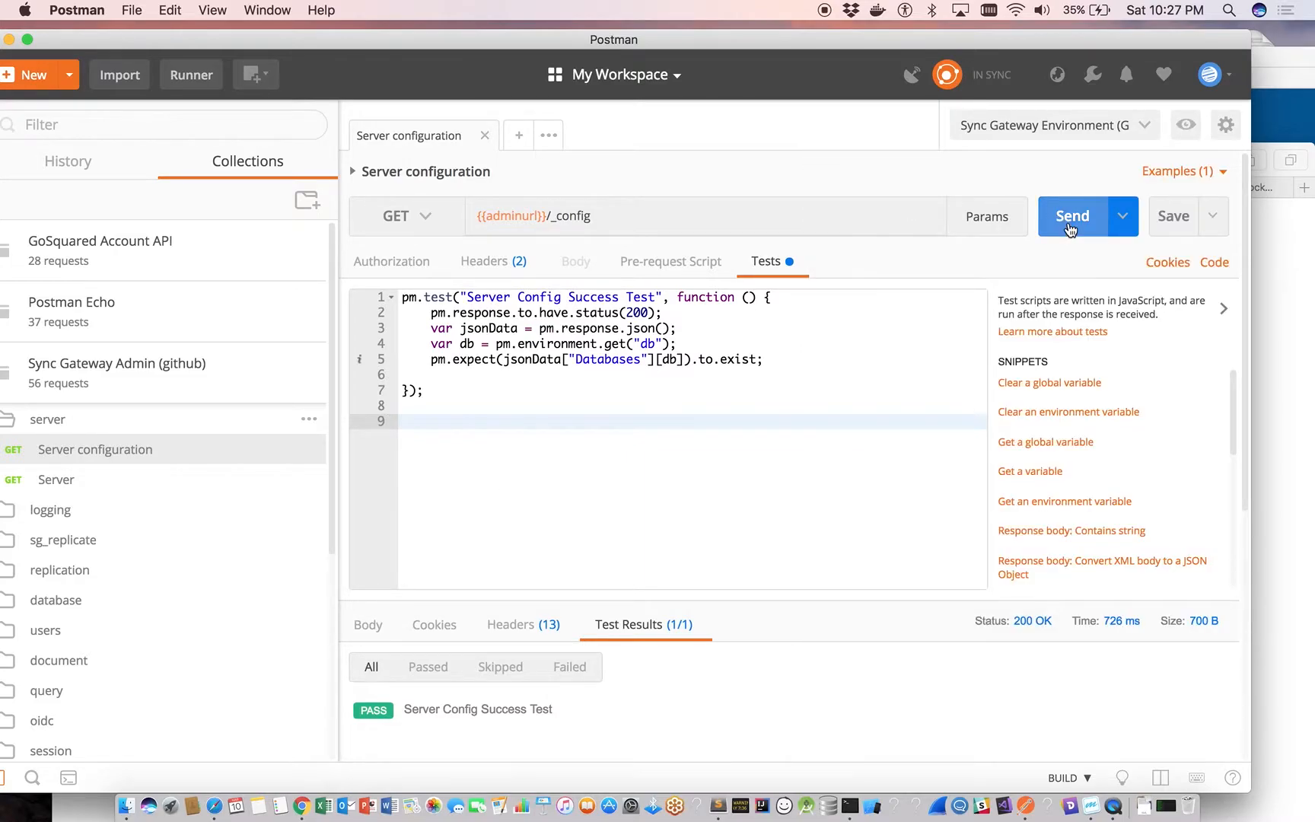
click(17, 385)
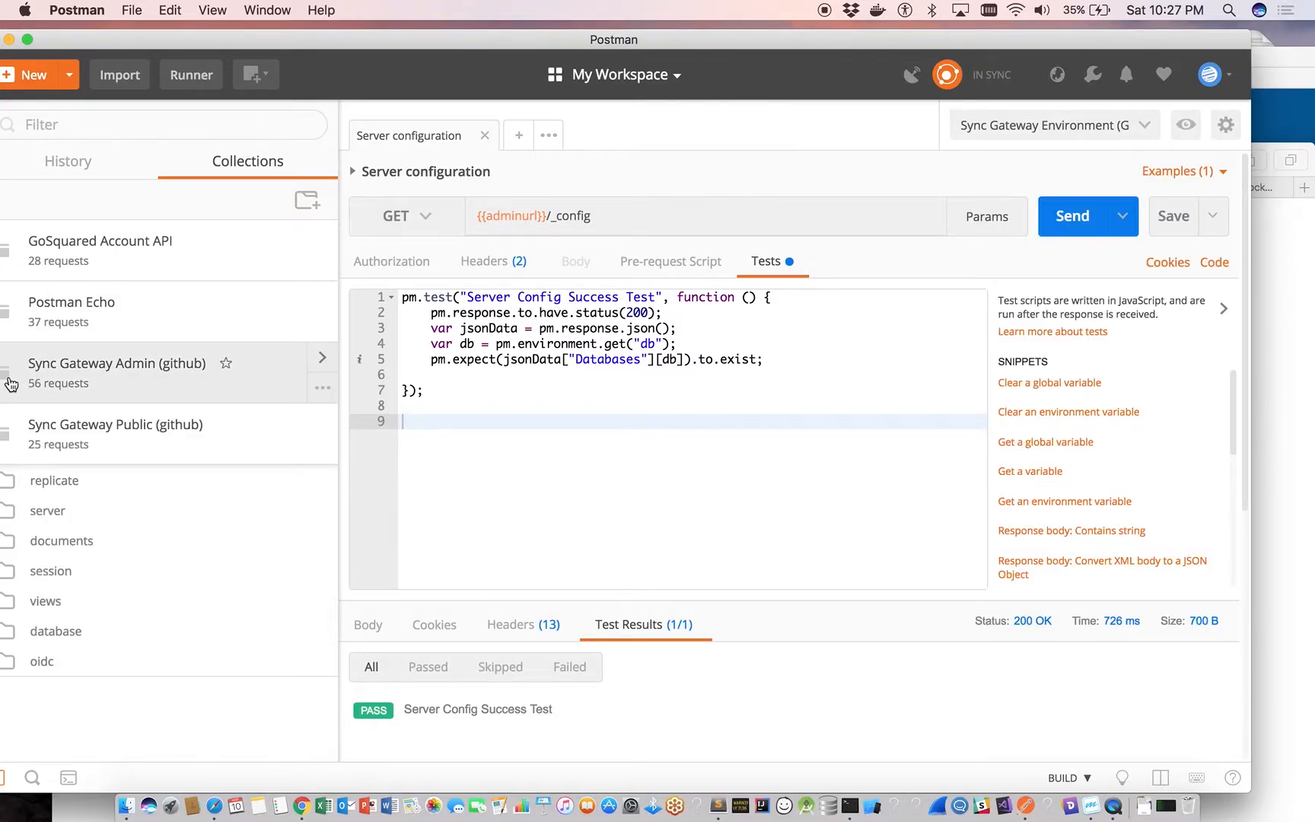
click(16, 542)
click(66, 605)
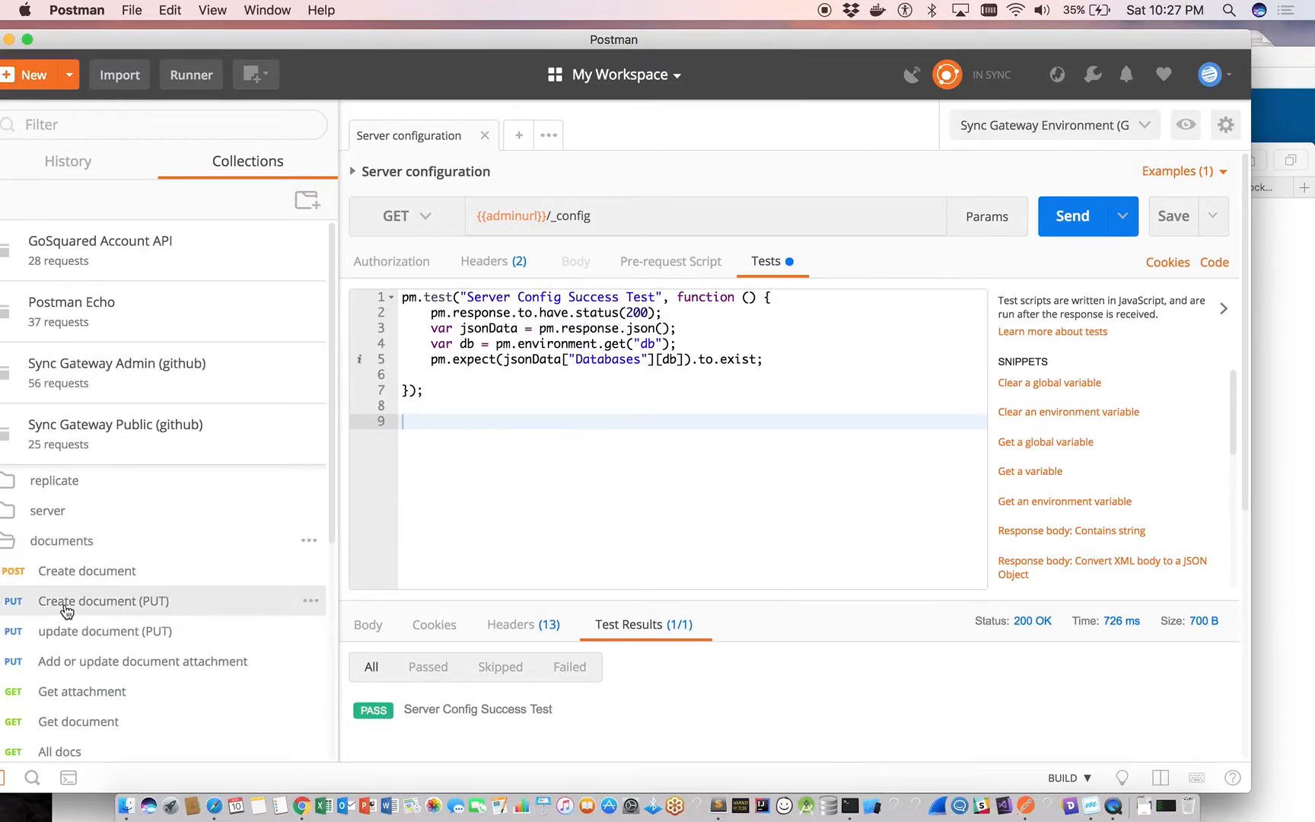
mouse_move(510, 222)
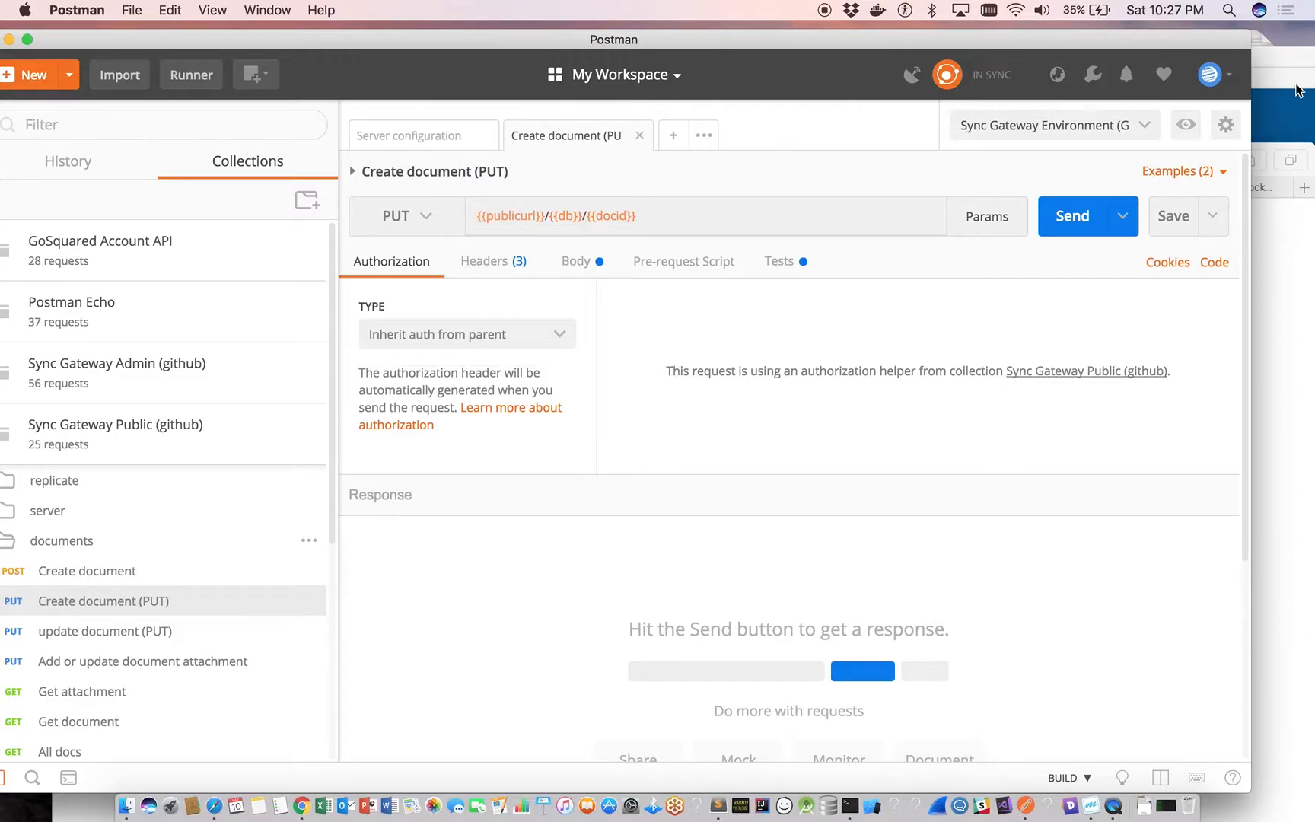
click(1186, 126)
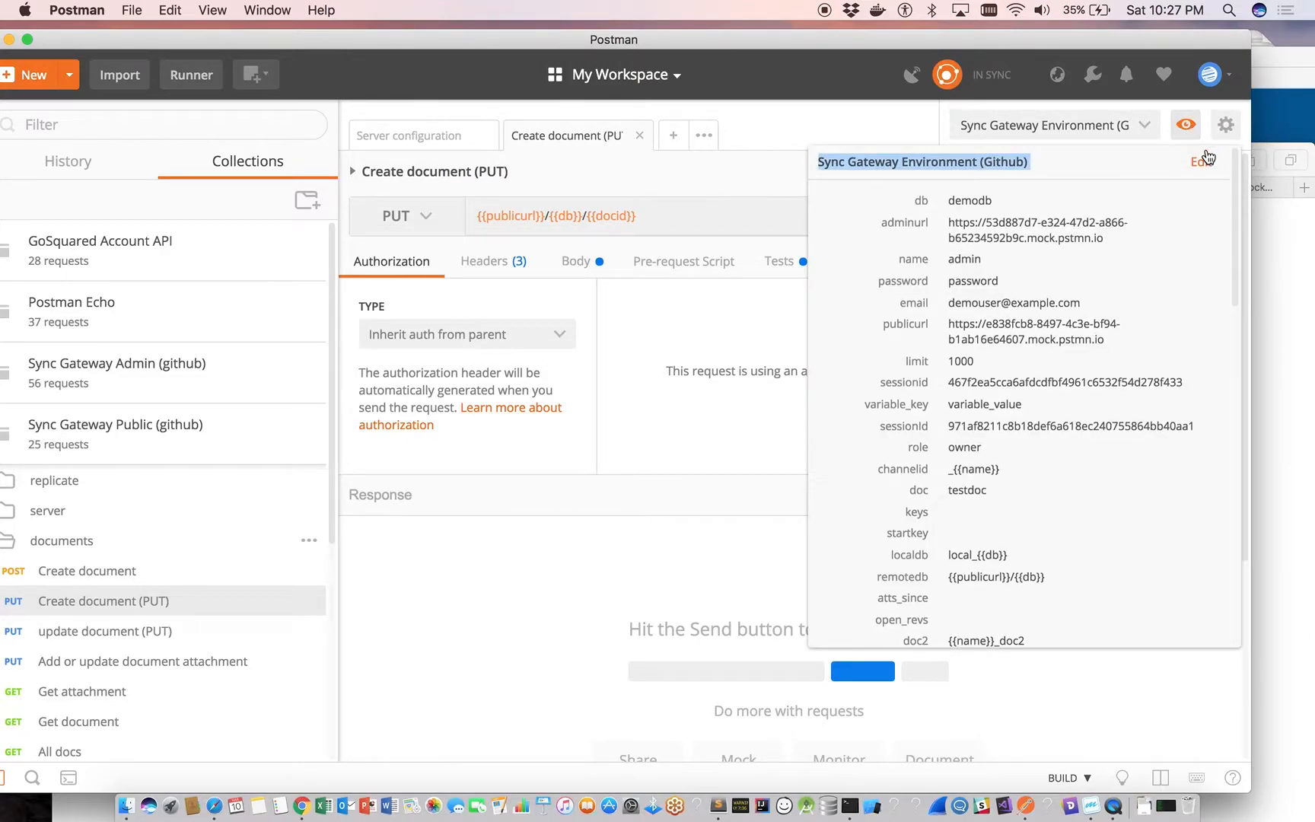
click(1207, 164)
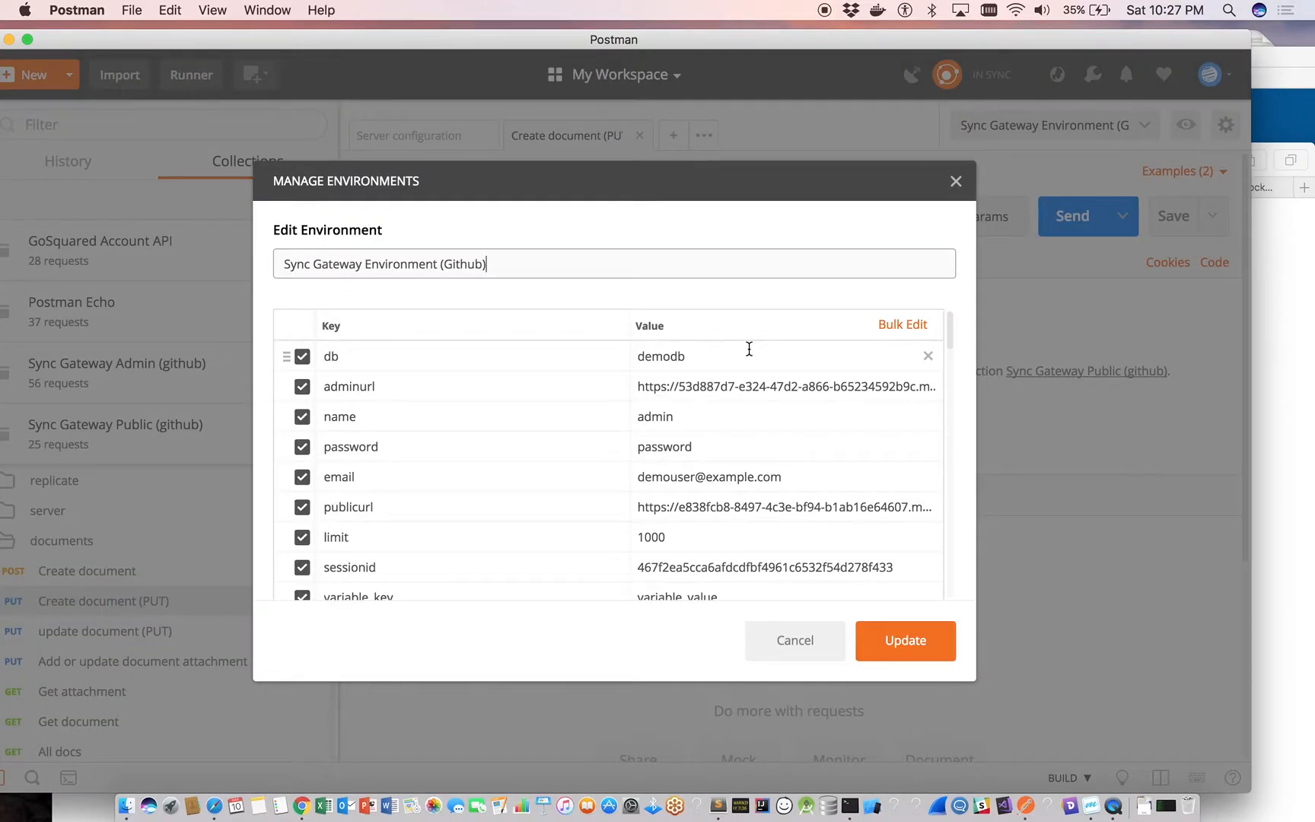
click(762, 387)
drag(808, 405, 681, 381)
key(BackSpace)
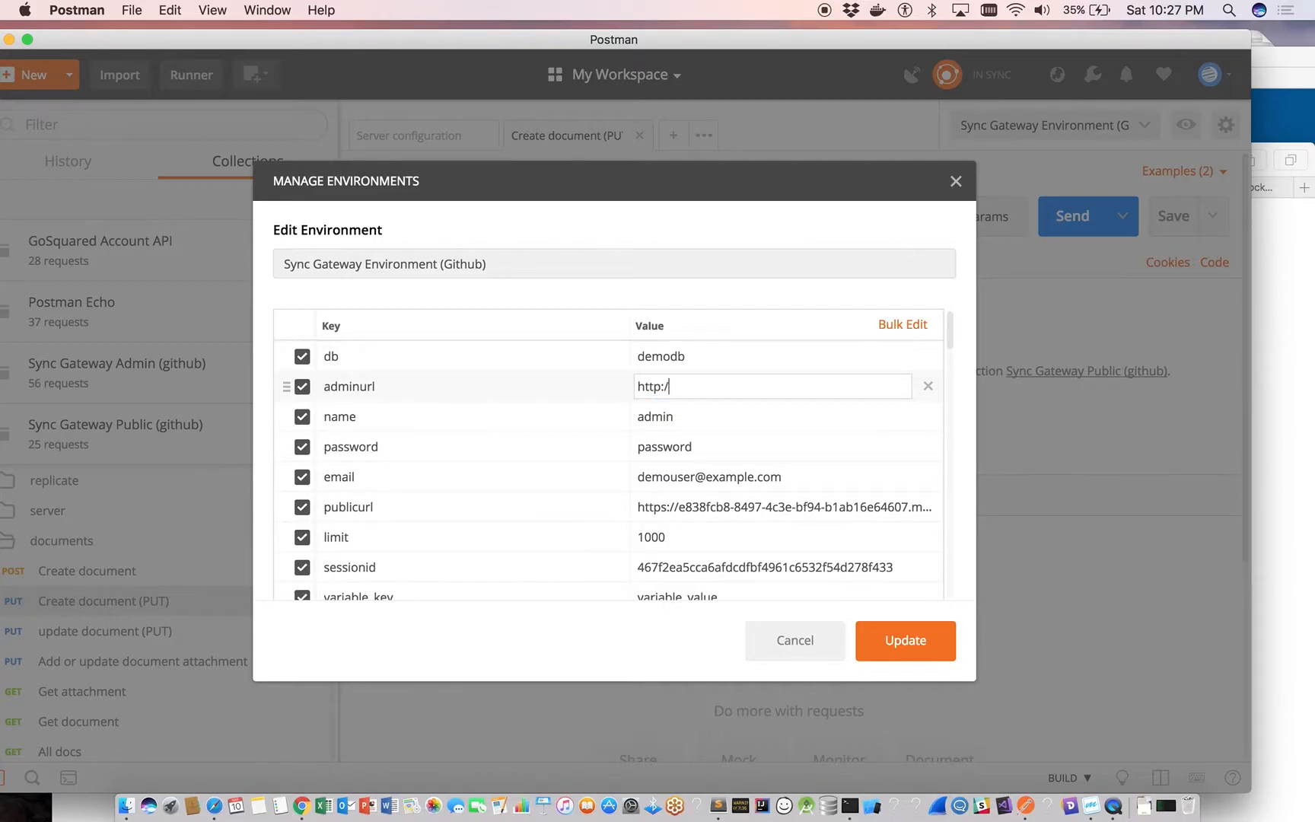
text(localhost:4985)
click(691, 507)
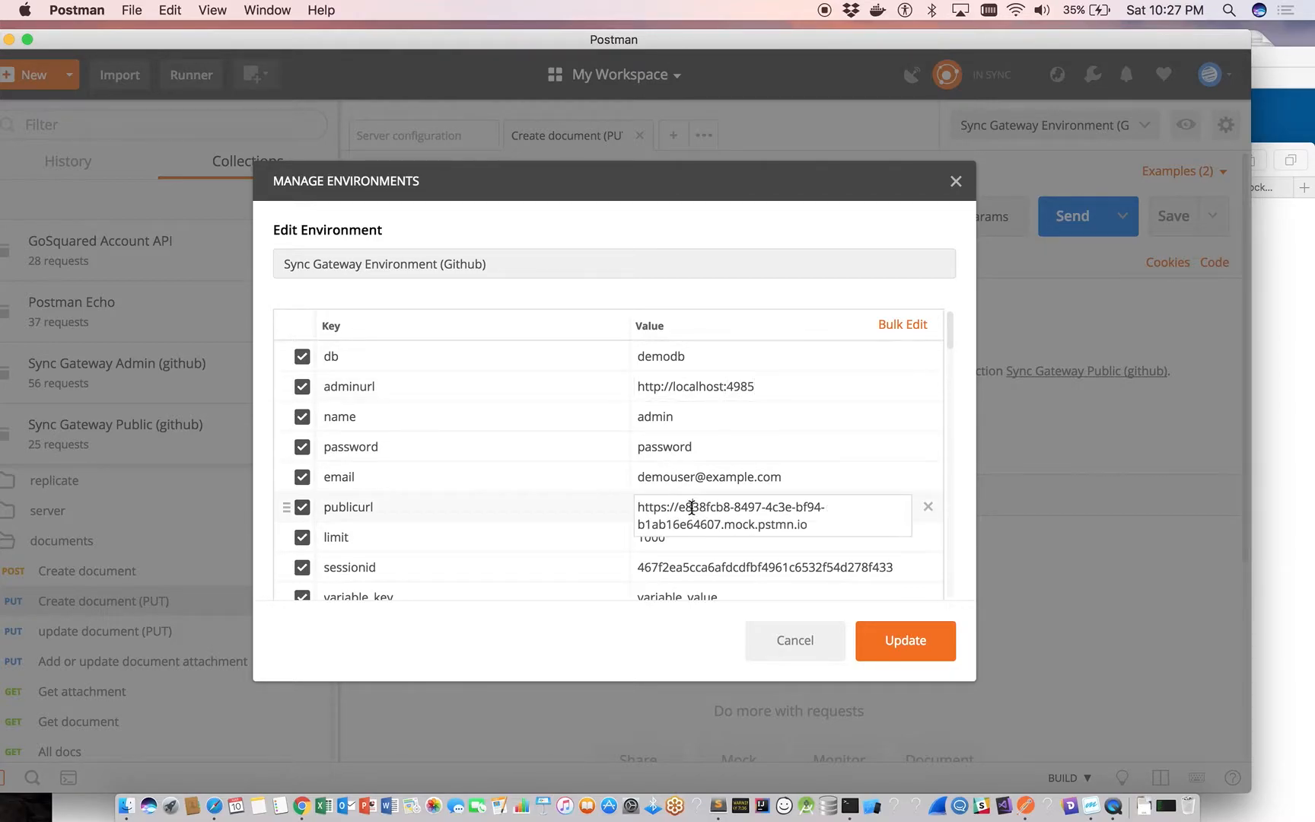
key(cmd+a)
text(http://locALHO)
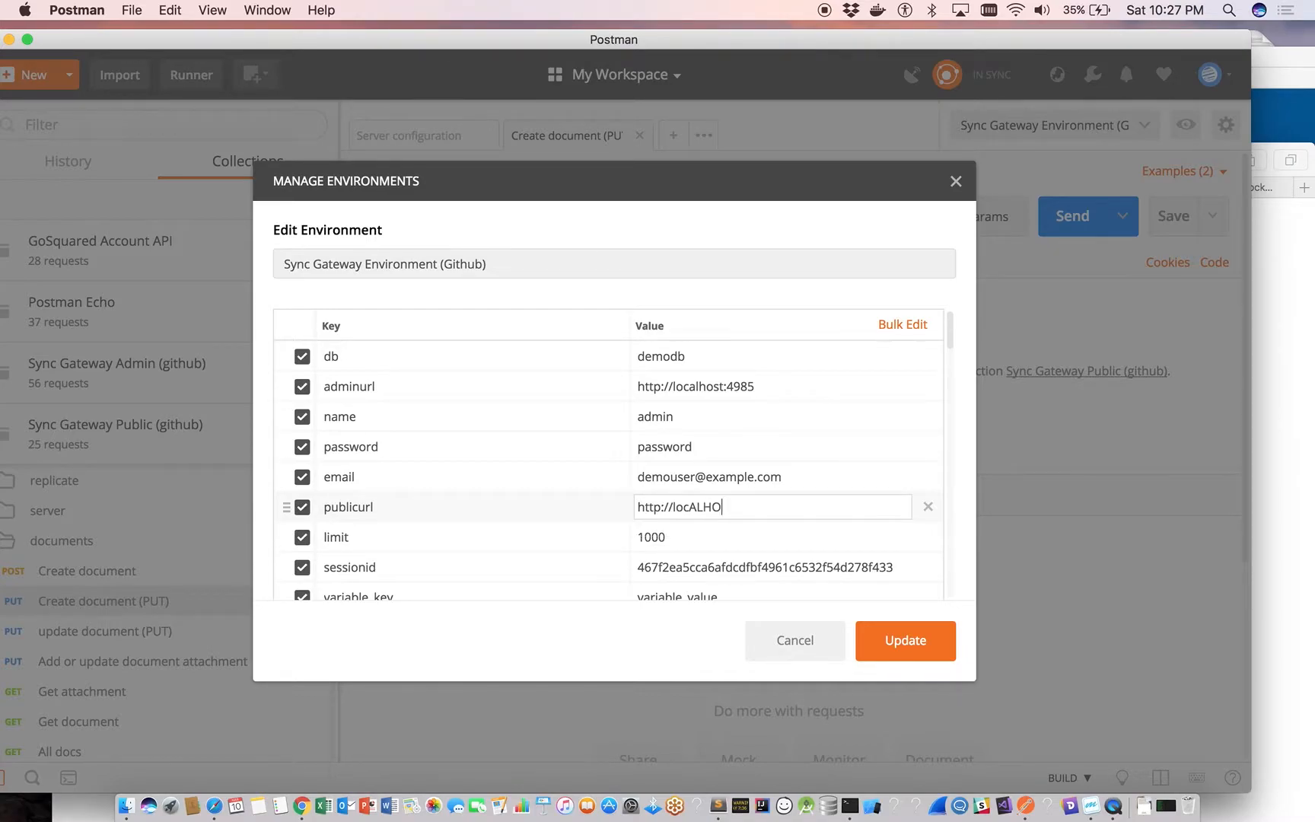
key(BackSpace)
key(BackSpace)
key(BackSpace)
key(BackSpace)
text(alhost:4984)
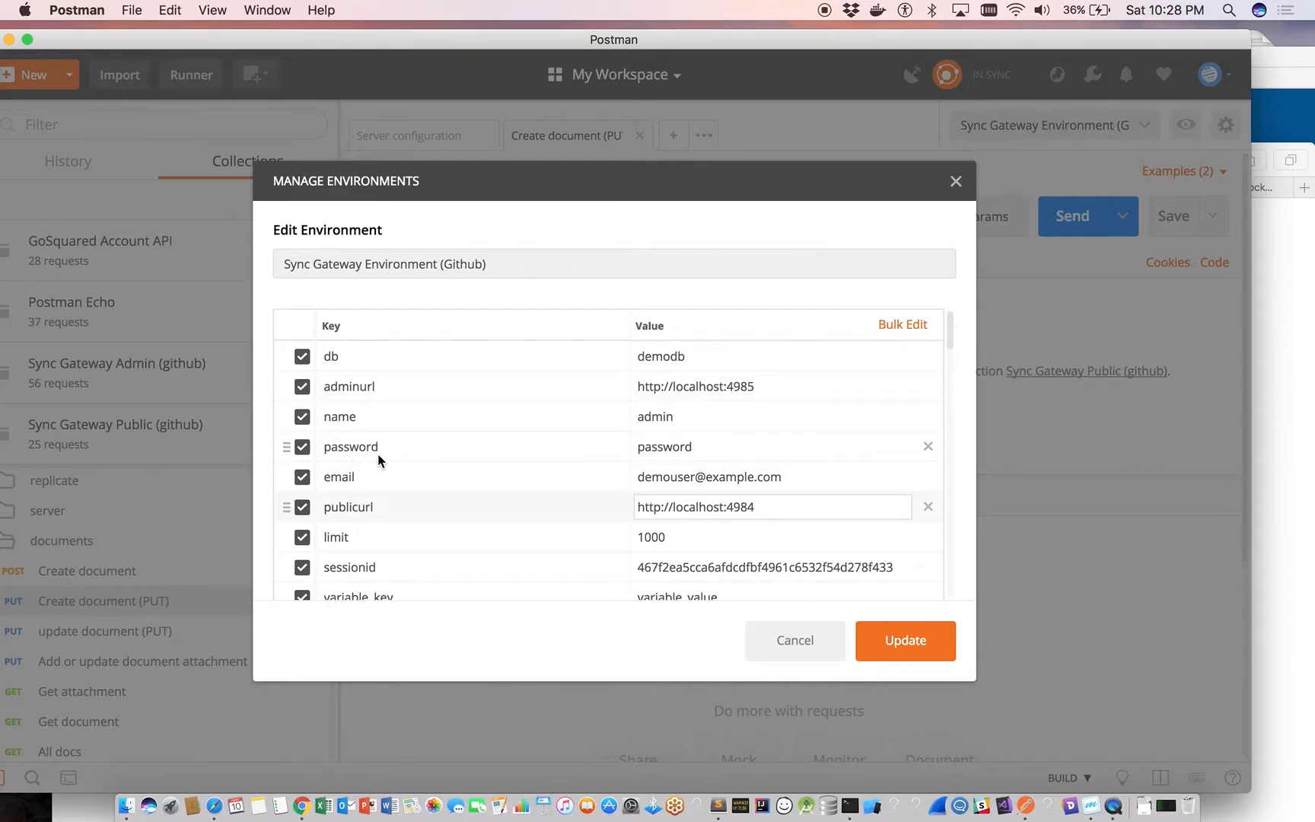
Review the remaining environment variables and save the changes to the Sync Gateway Environment (Github).
scroll(377, 456, down, 4)
scroll(376, 453, down, 3)
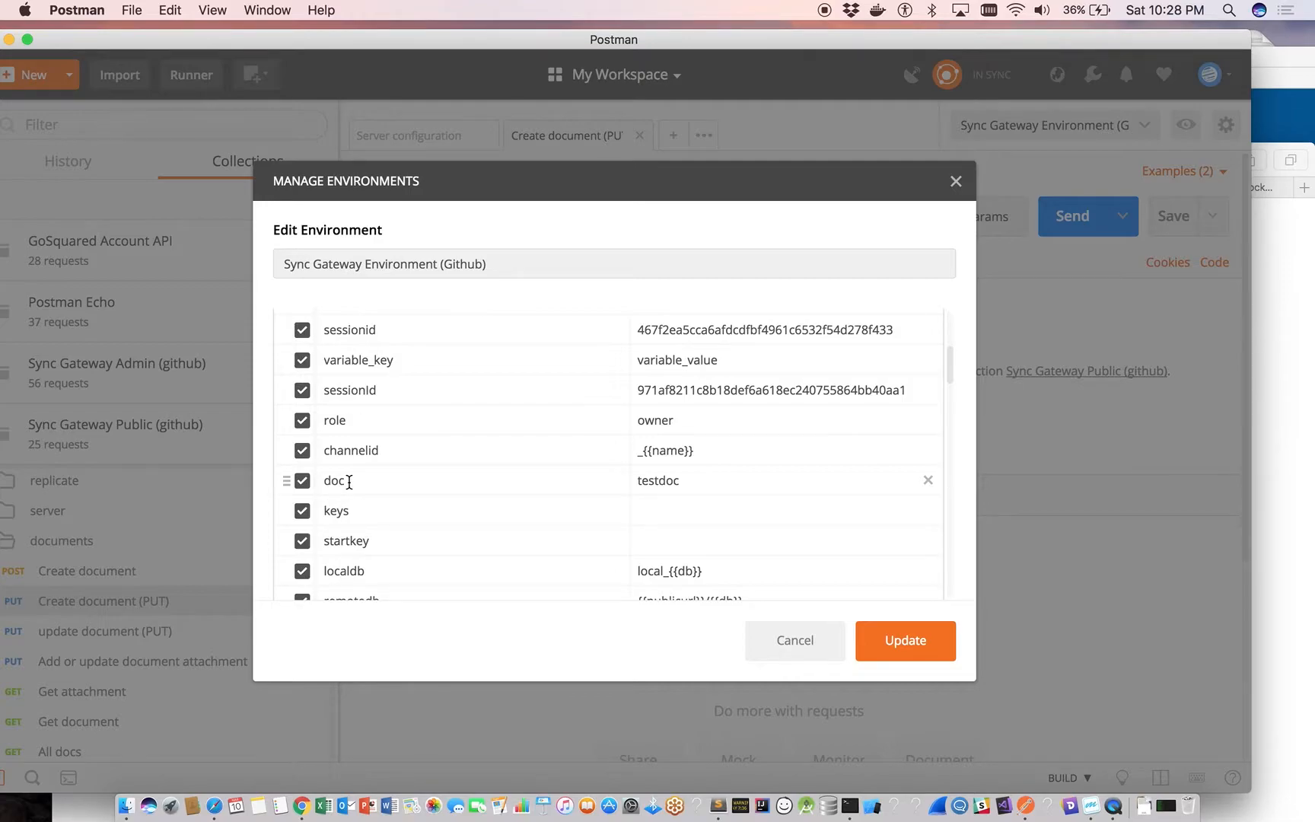
scroll(348, 481, down, 8)
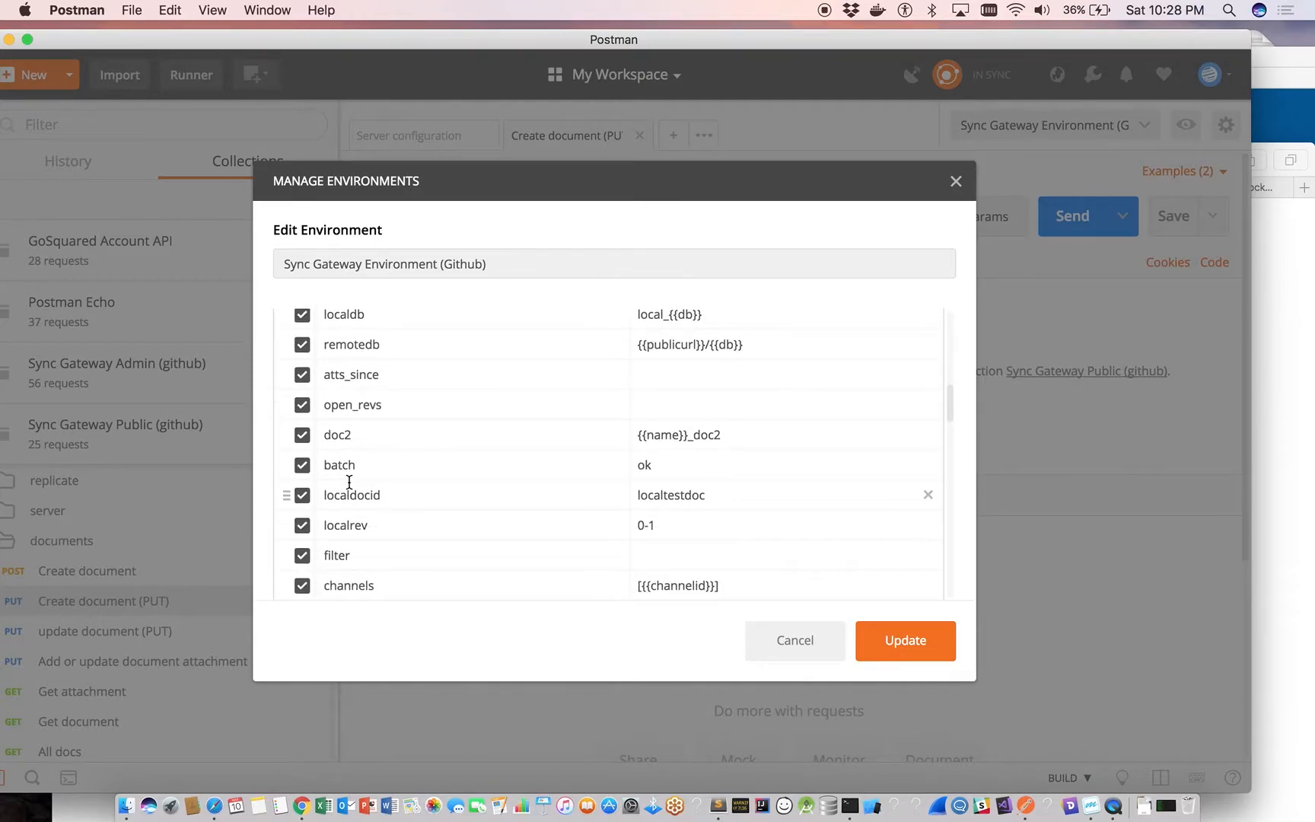
scroll(350, 482, down, 3)
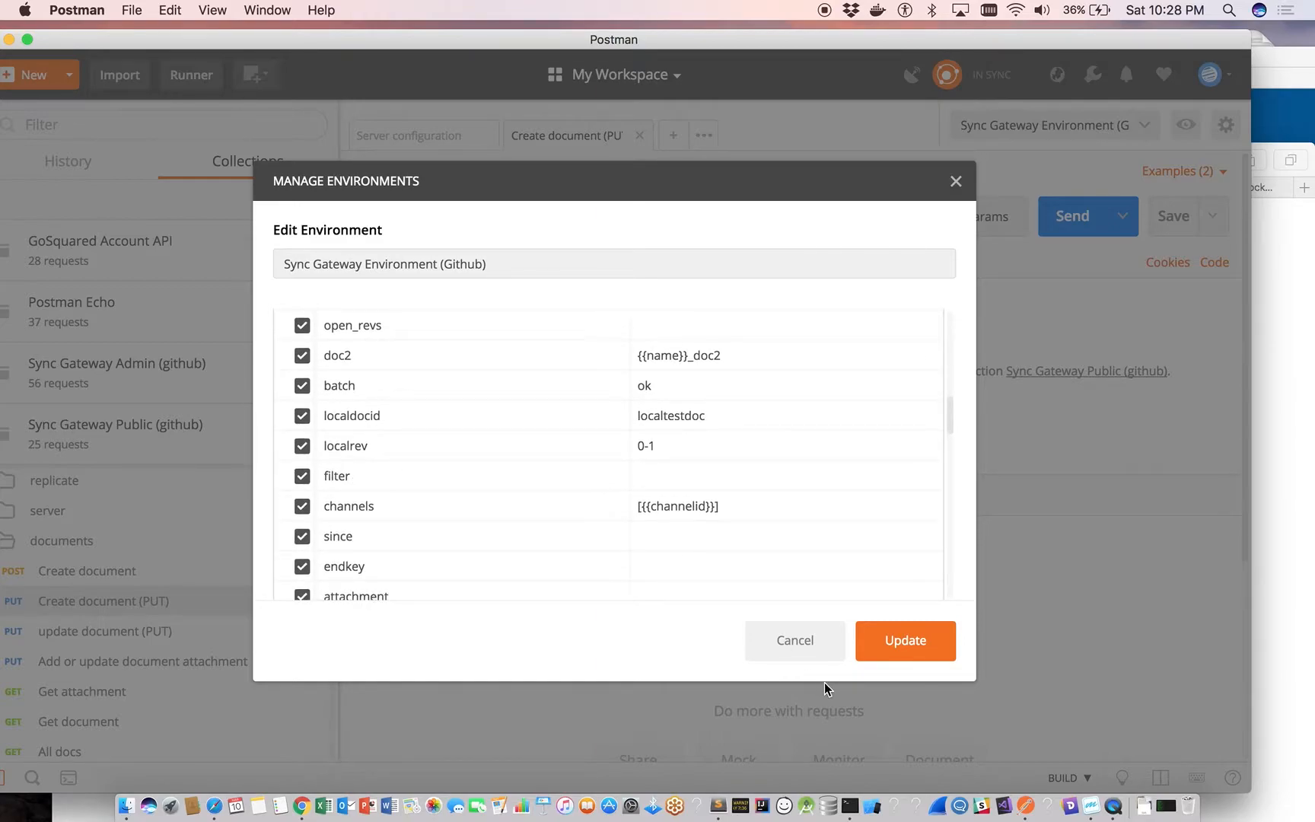
click(906, 648)
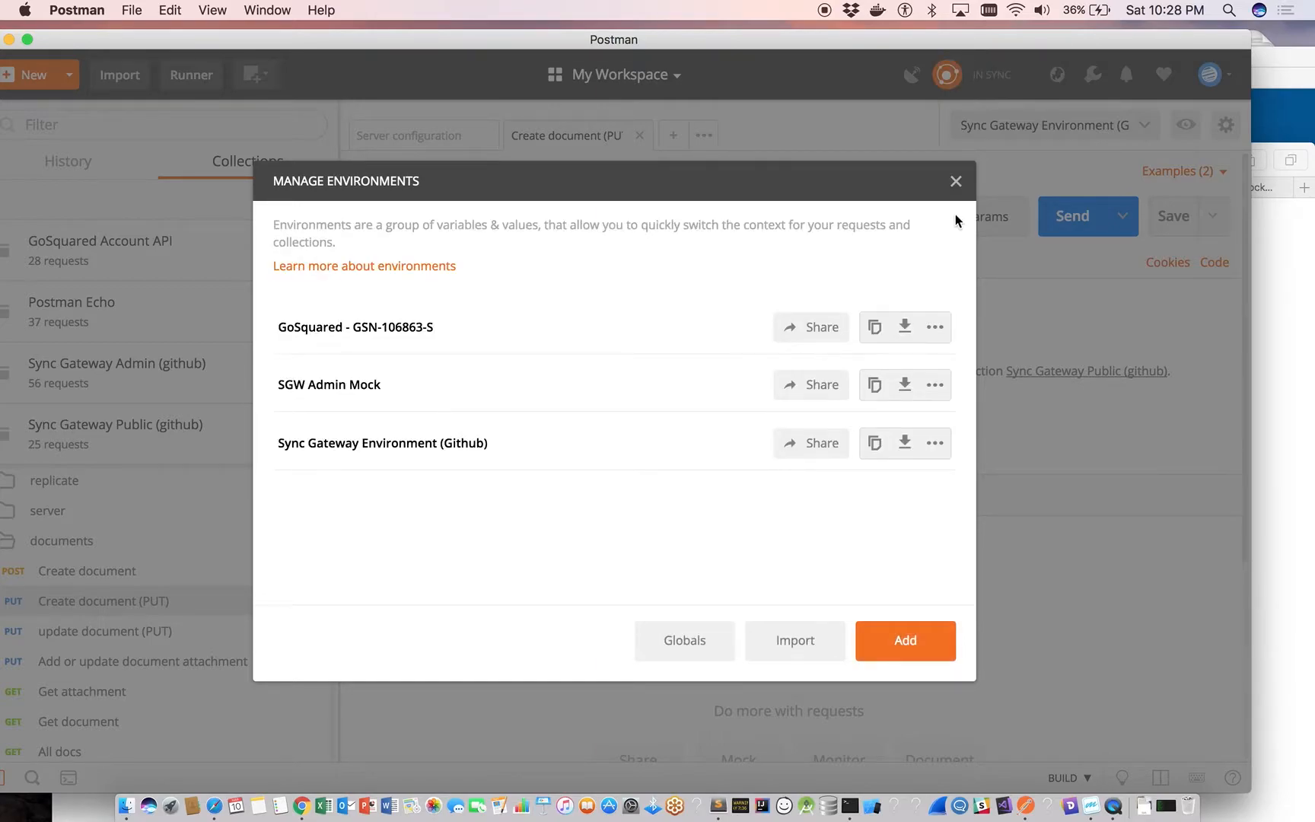
click(956, 184)
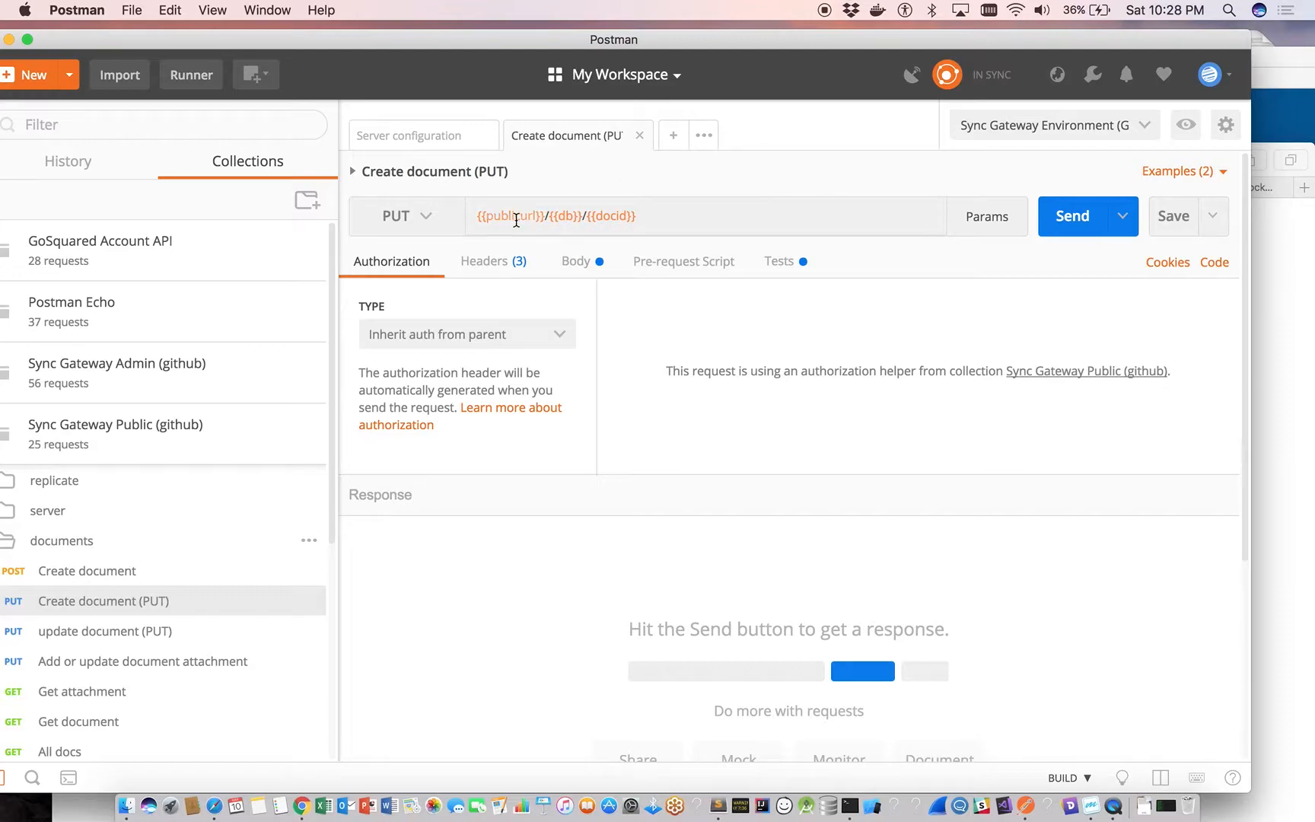
Open the Server GET request in the server folder of Sync Gateway Public (github) and send it.
mouse_move(505, 221)
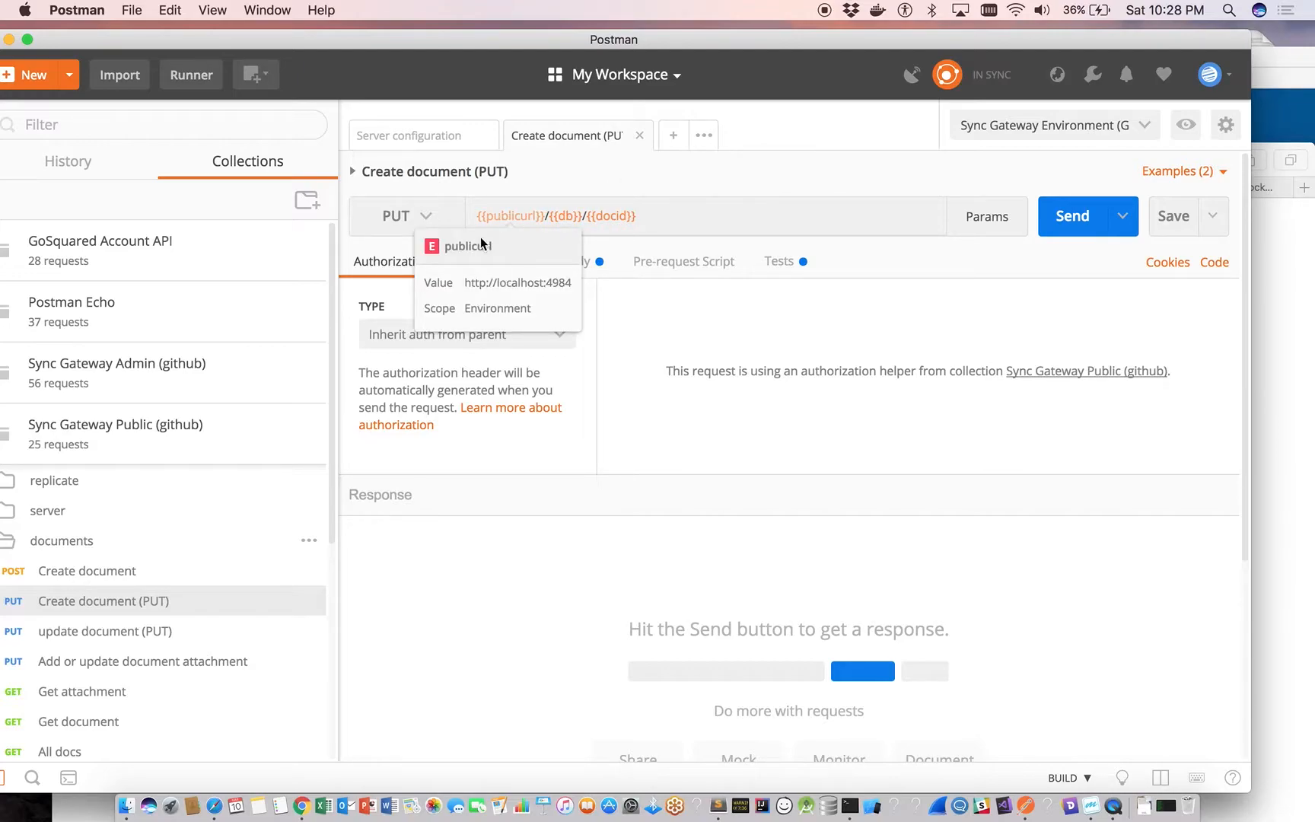
click(15, 521)
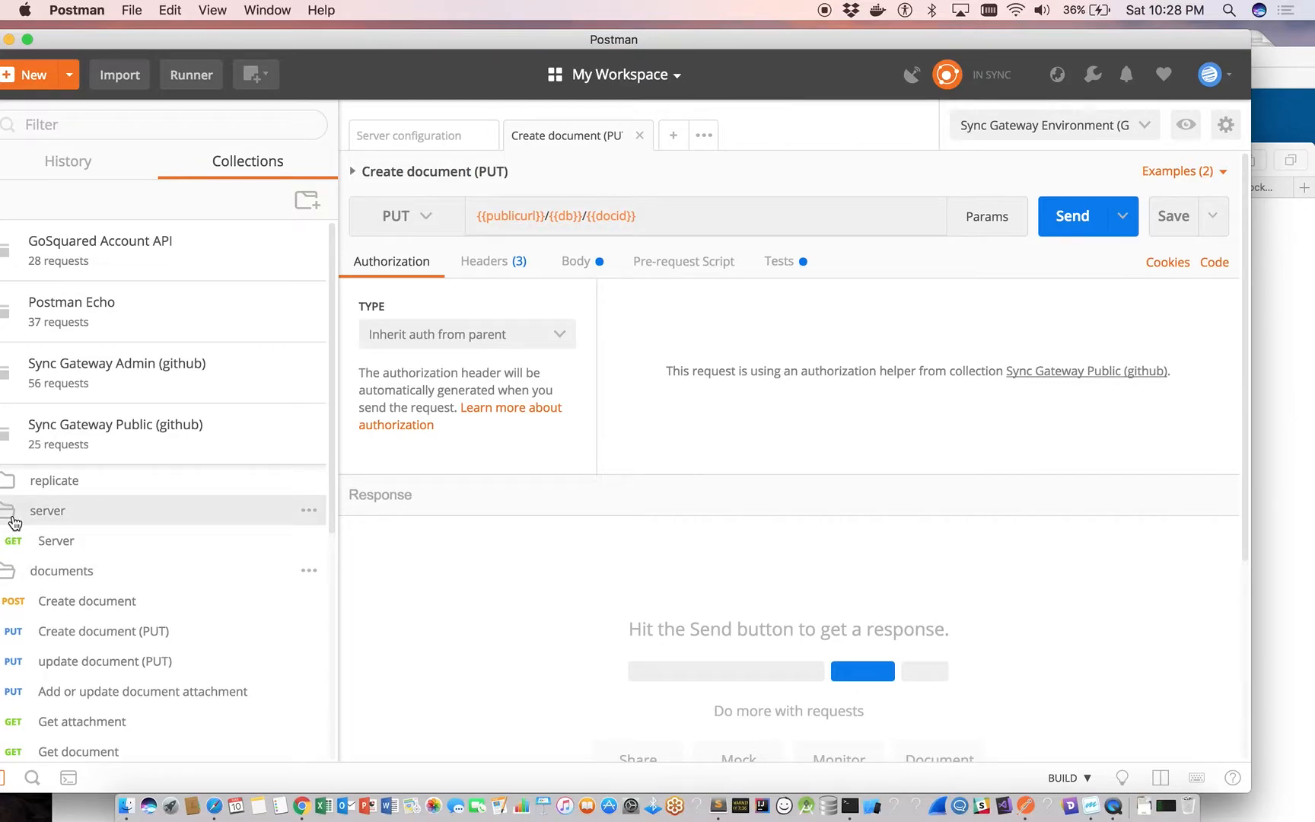
click(66, 546)
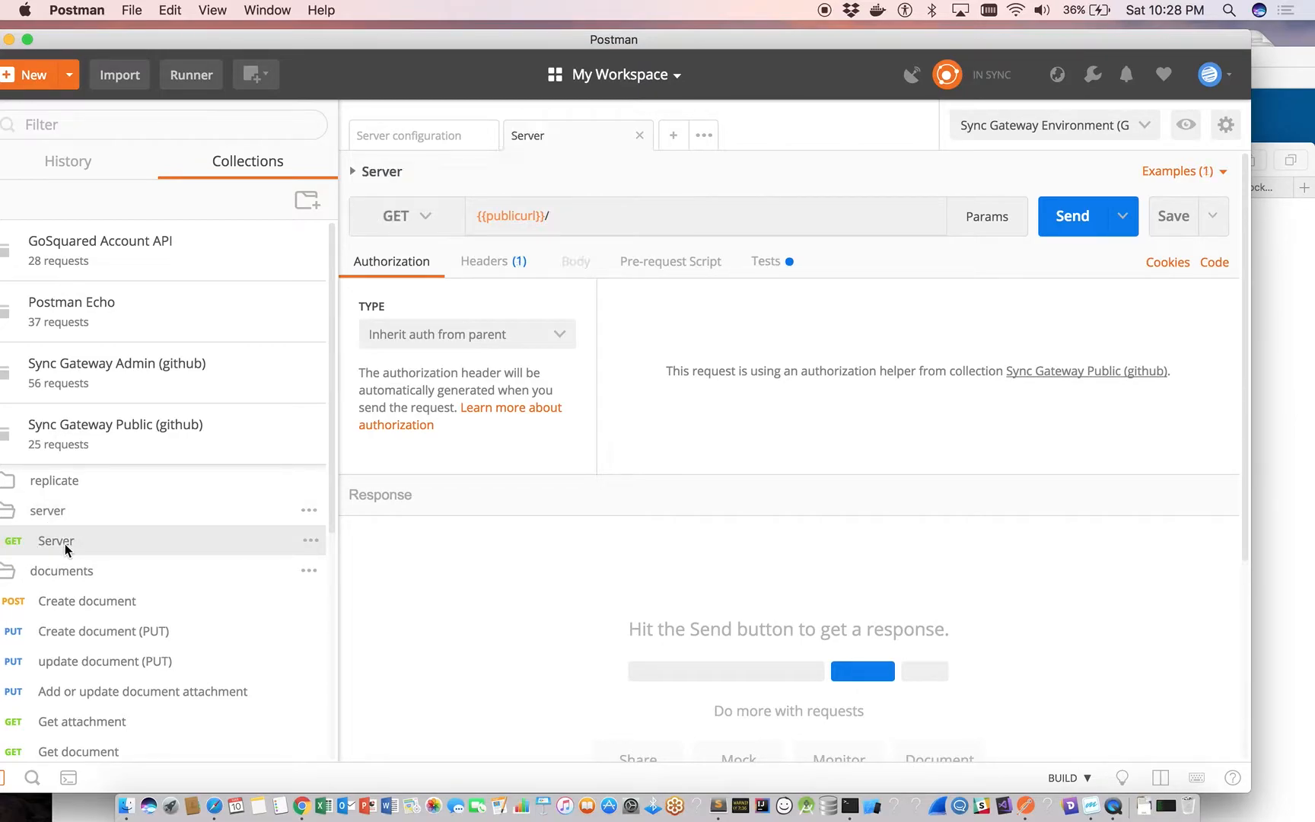
click(1070, 219)
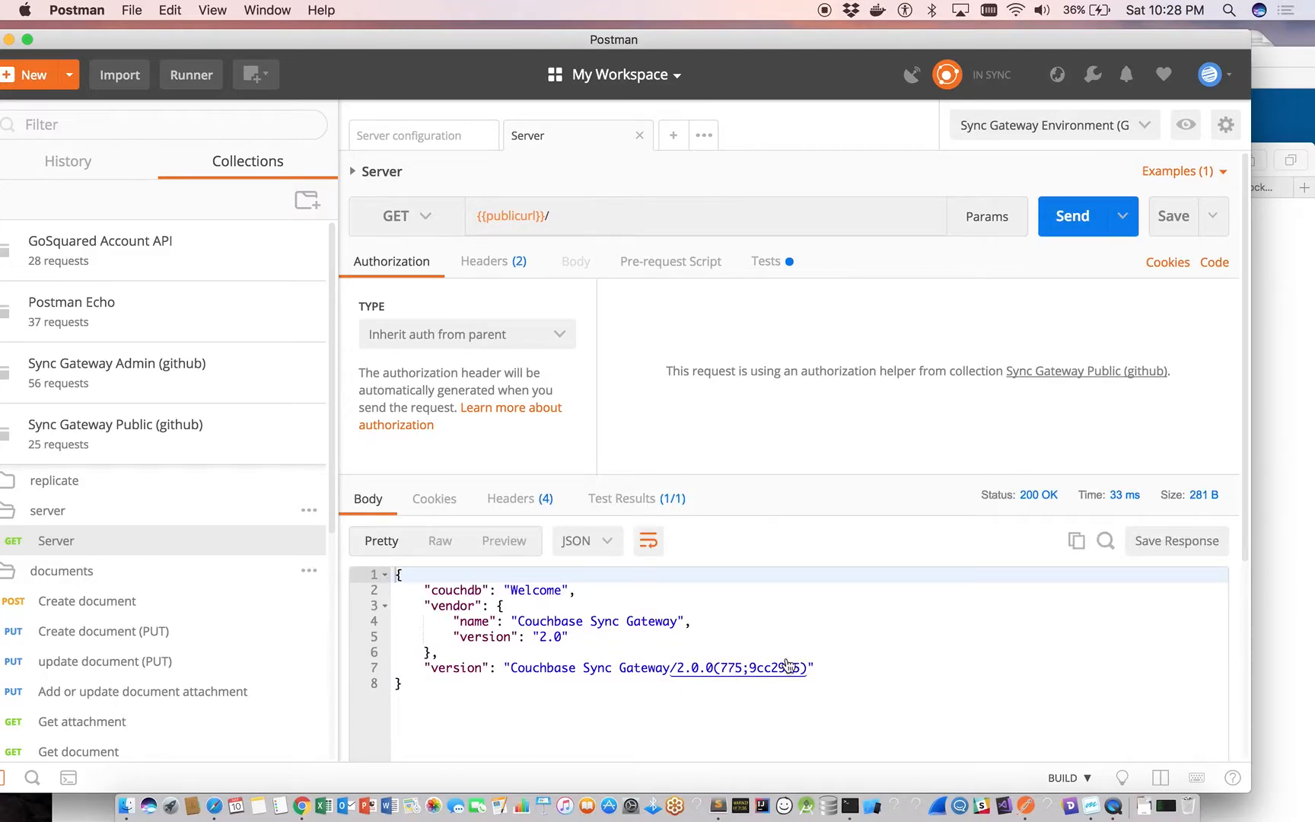
Examine the test results of the Server request together with its test script.
click(617, 496)
click(764, 262)
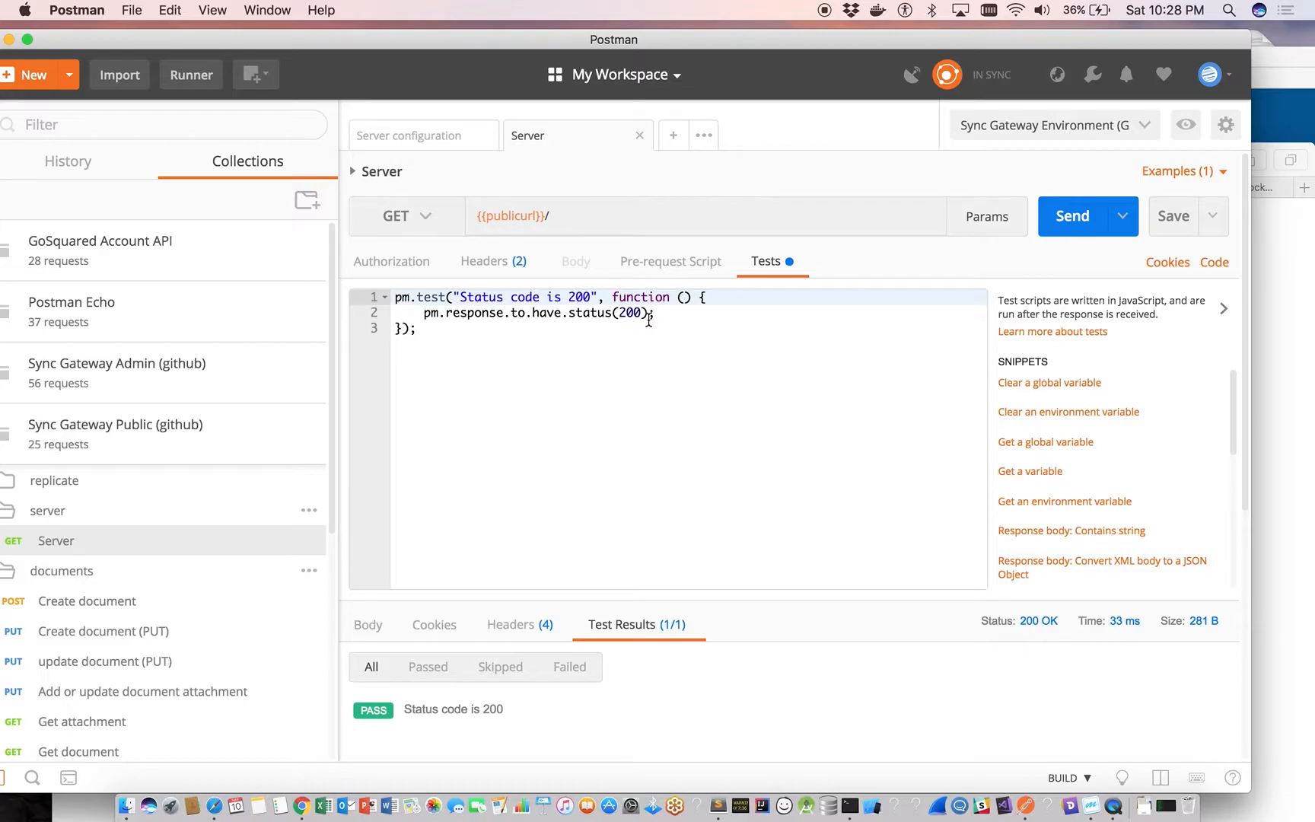
drag(625, 45, 662, 37)
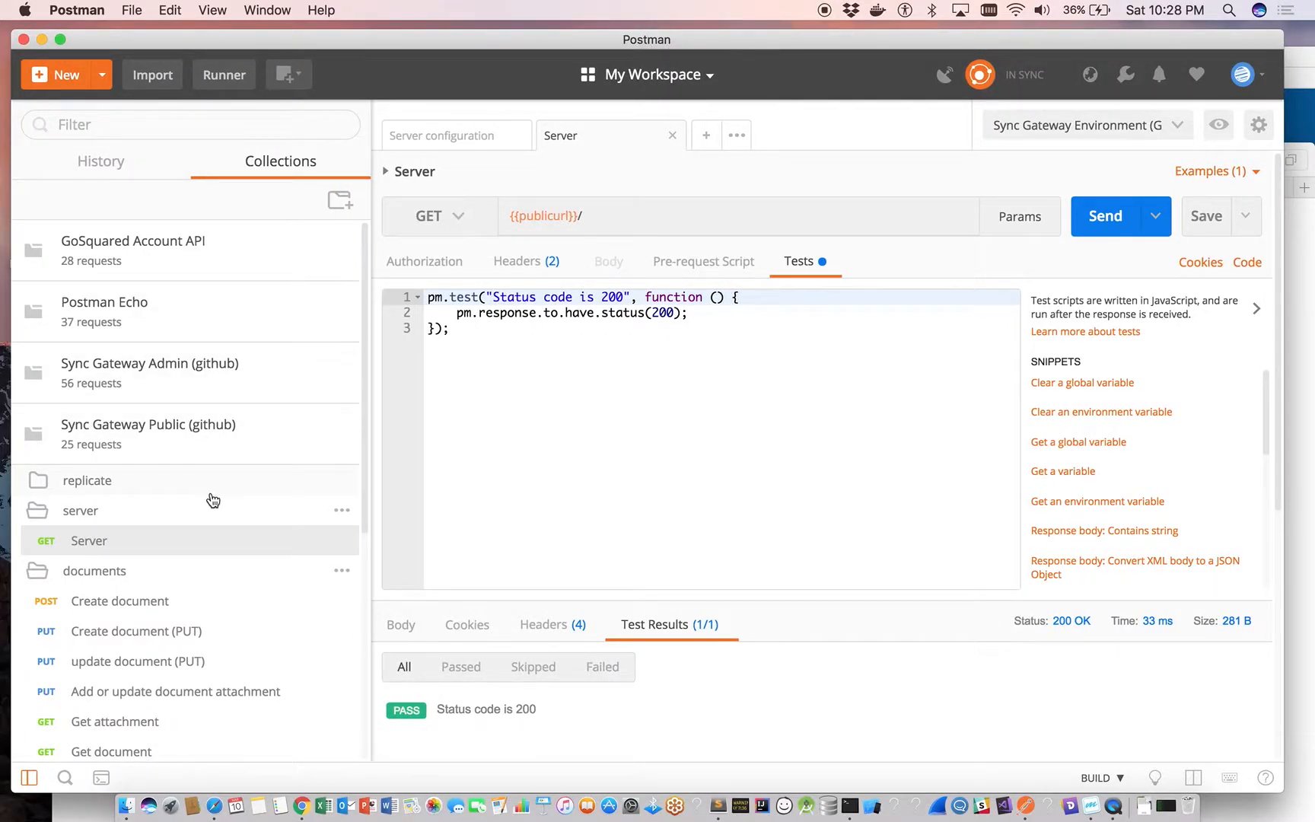
Open the Create document (PUT) request in the documents folder, send it, and select the rev value in the response.
click(198, 638)
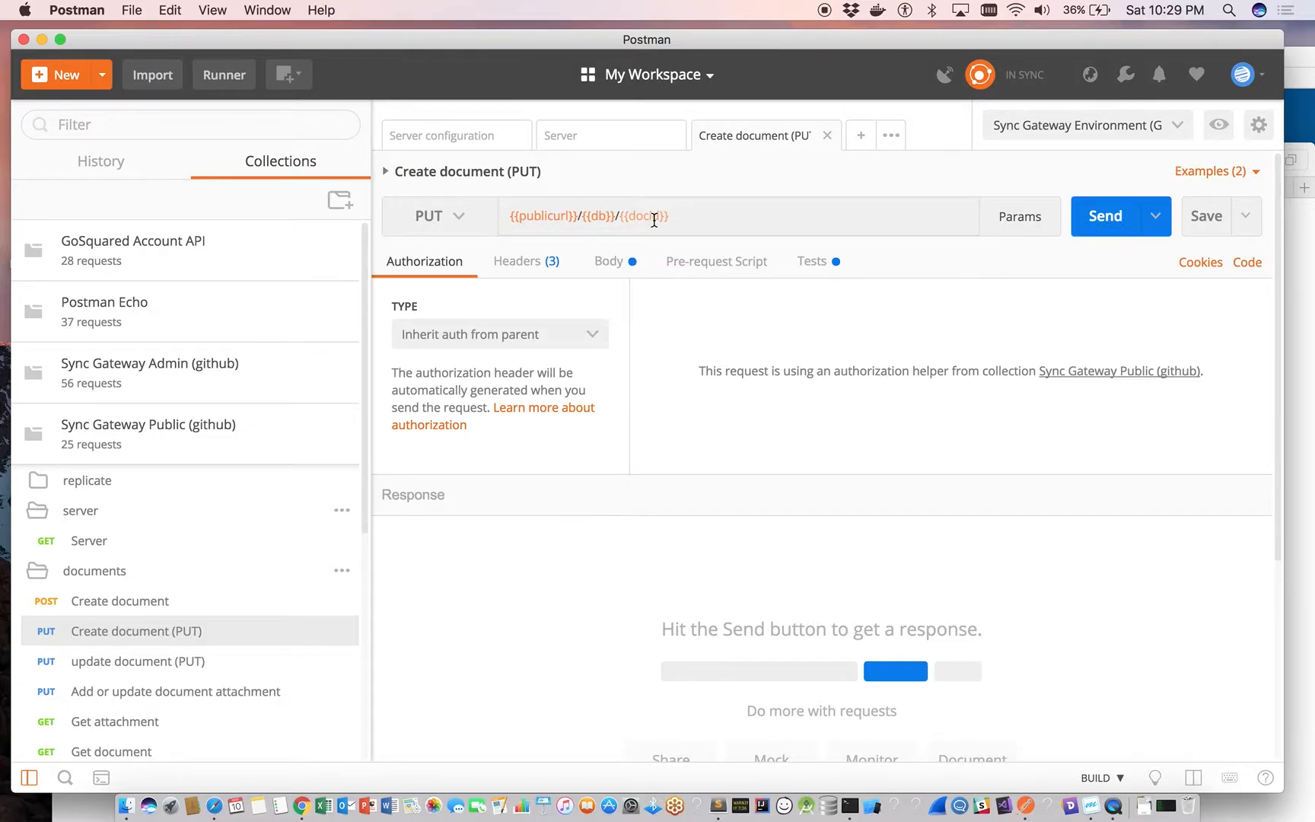
mouse_move(652, 218)
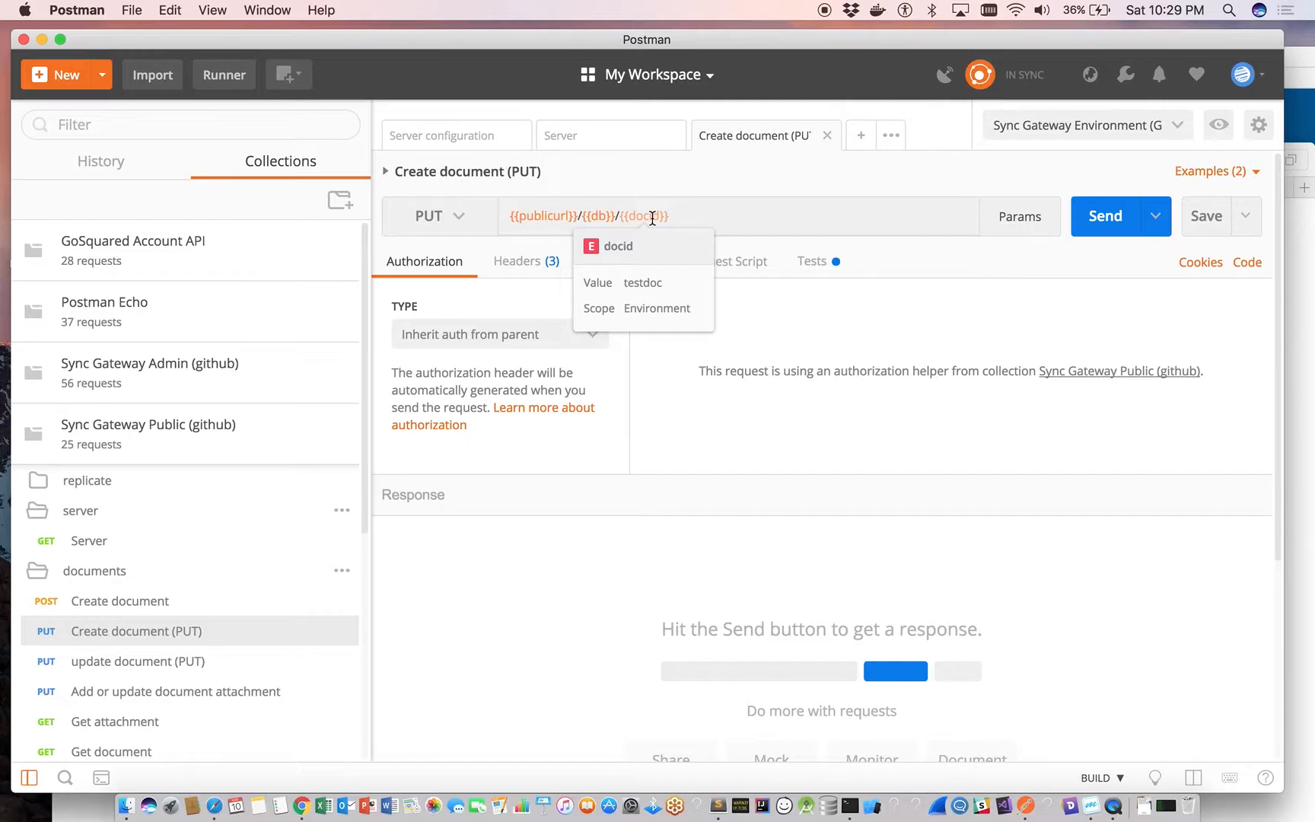
click(1105, 221)
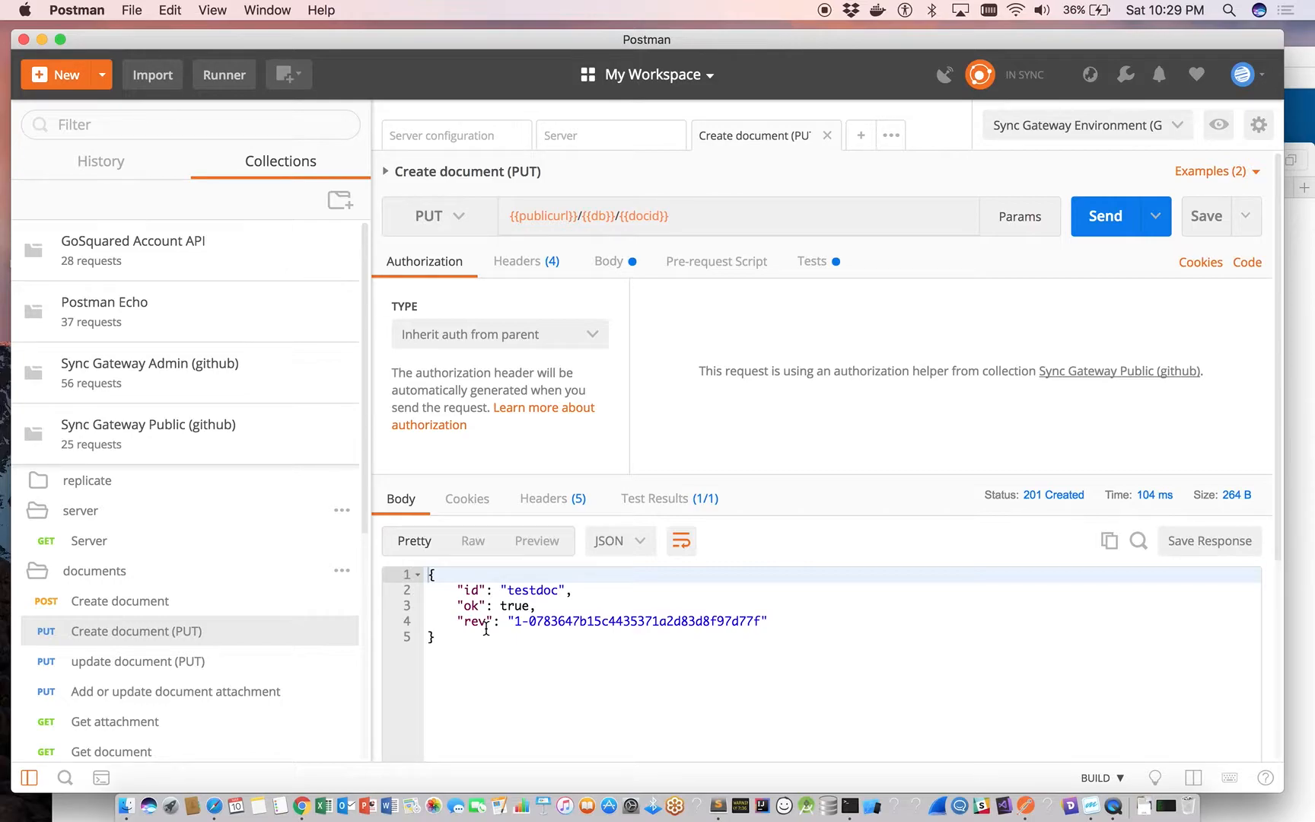
drag(515, 623, 762, 622)
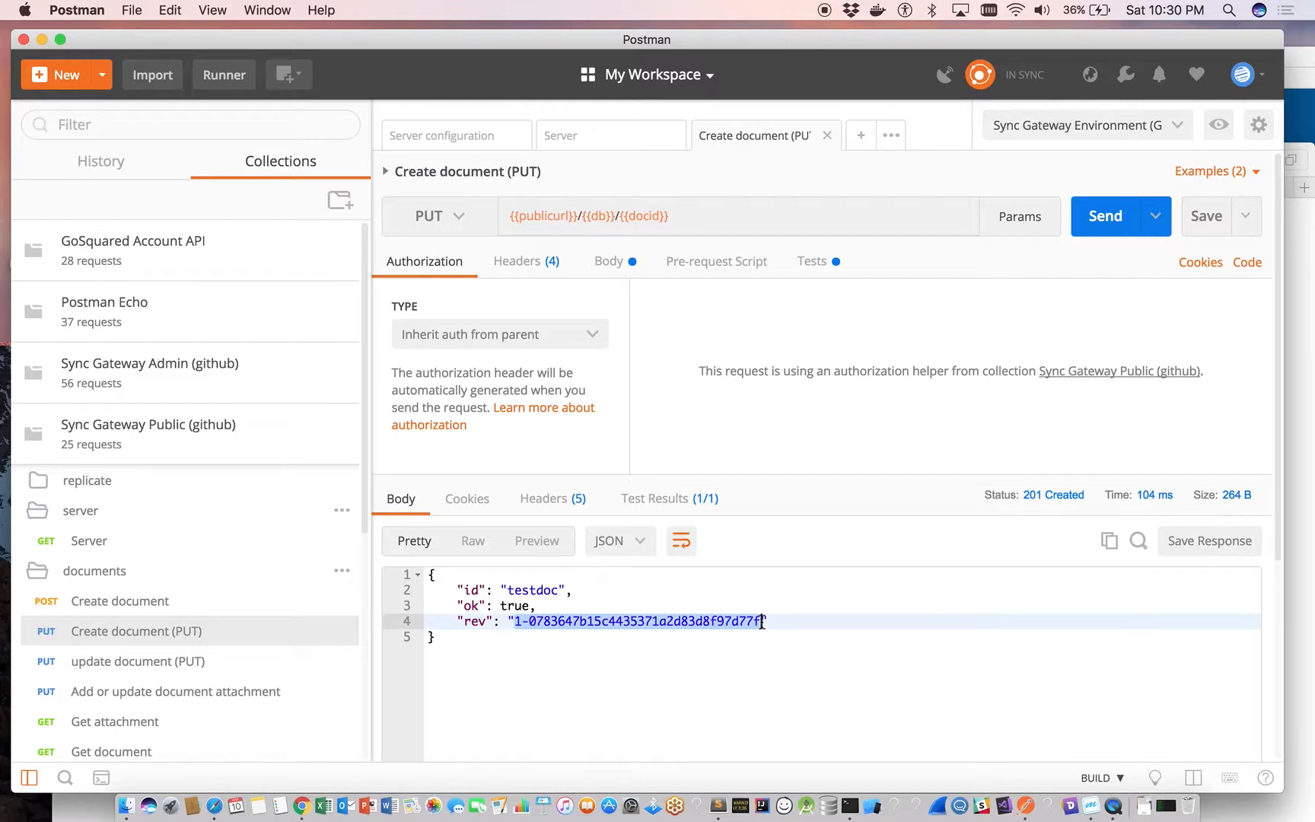
Examine the rev parameter of update document (PUT), the Create document (PUT) test script, and the environment's rev variable.
click(182, 662)
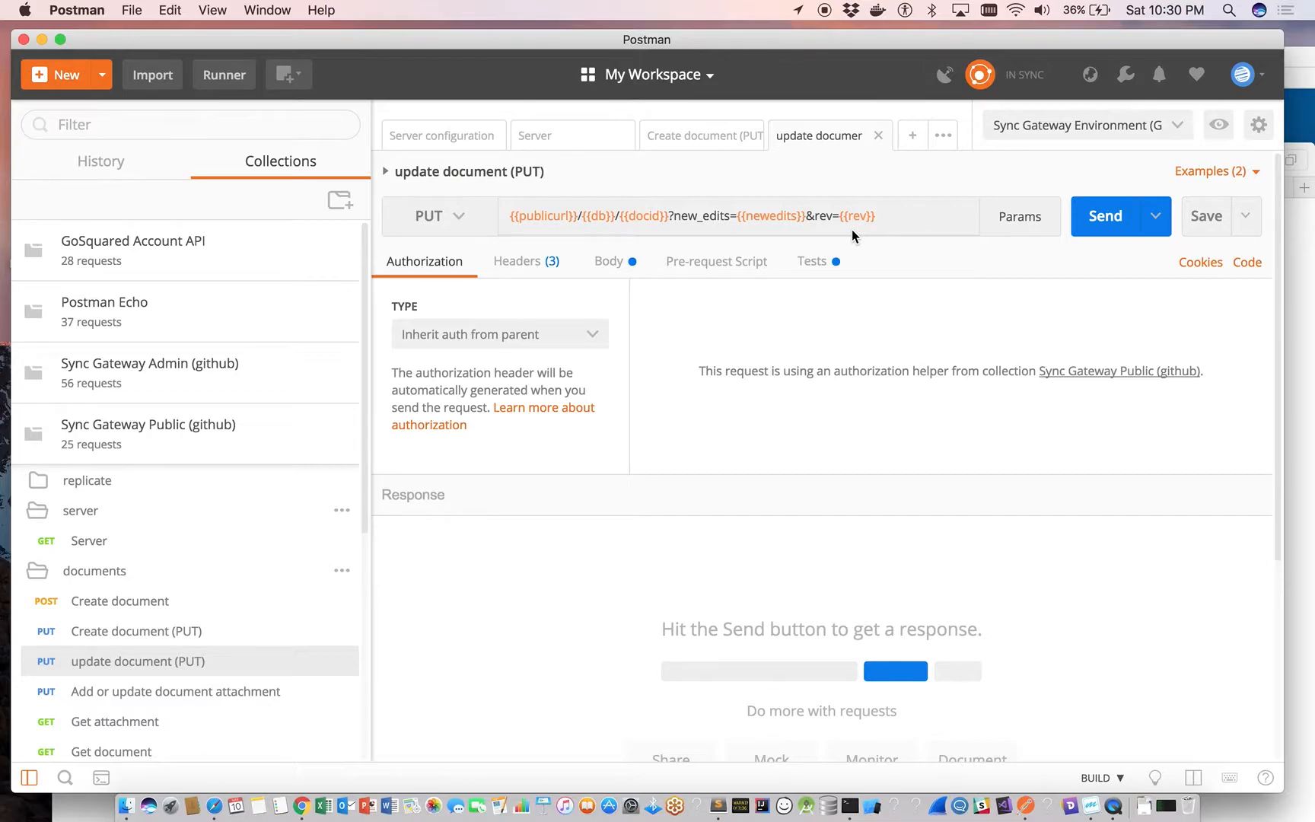
click(134, 638)
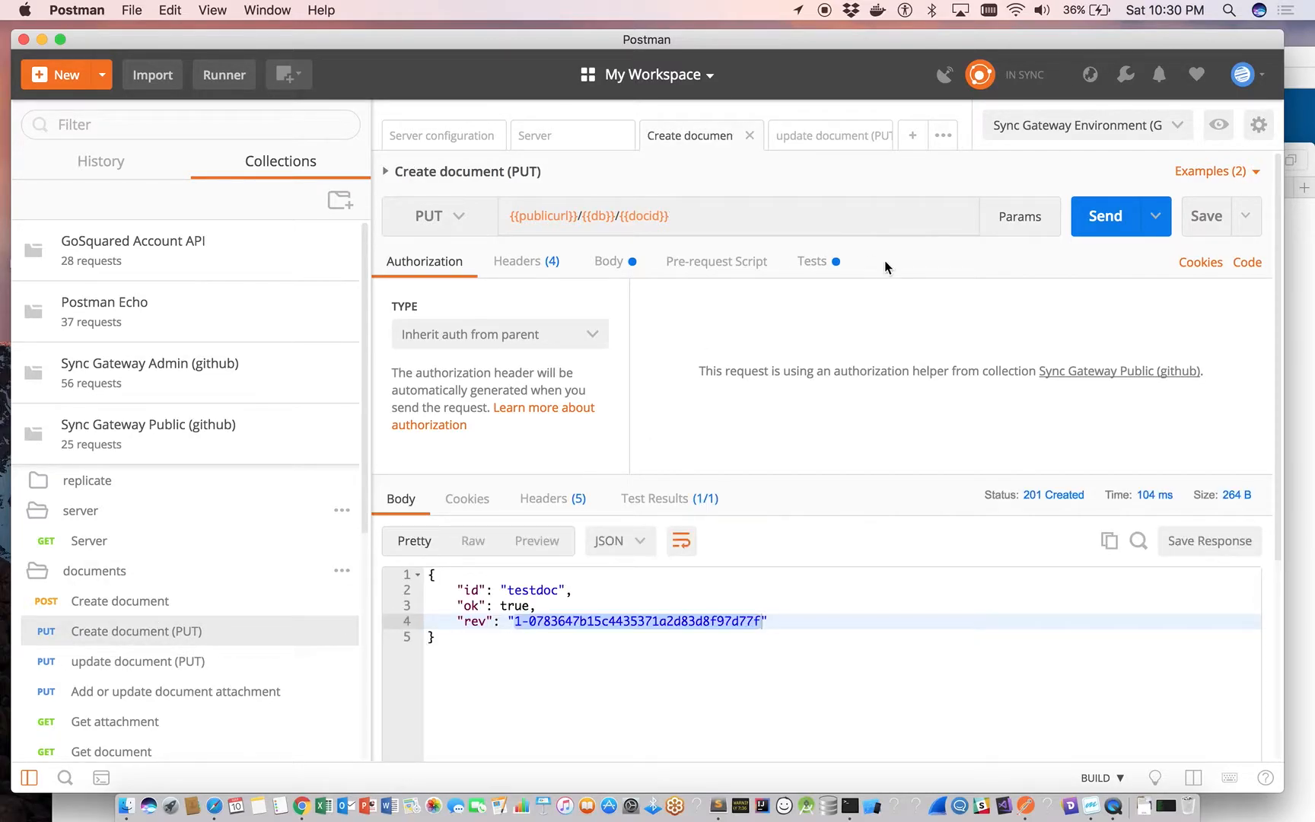
click(812, 261)
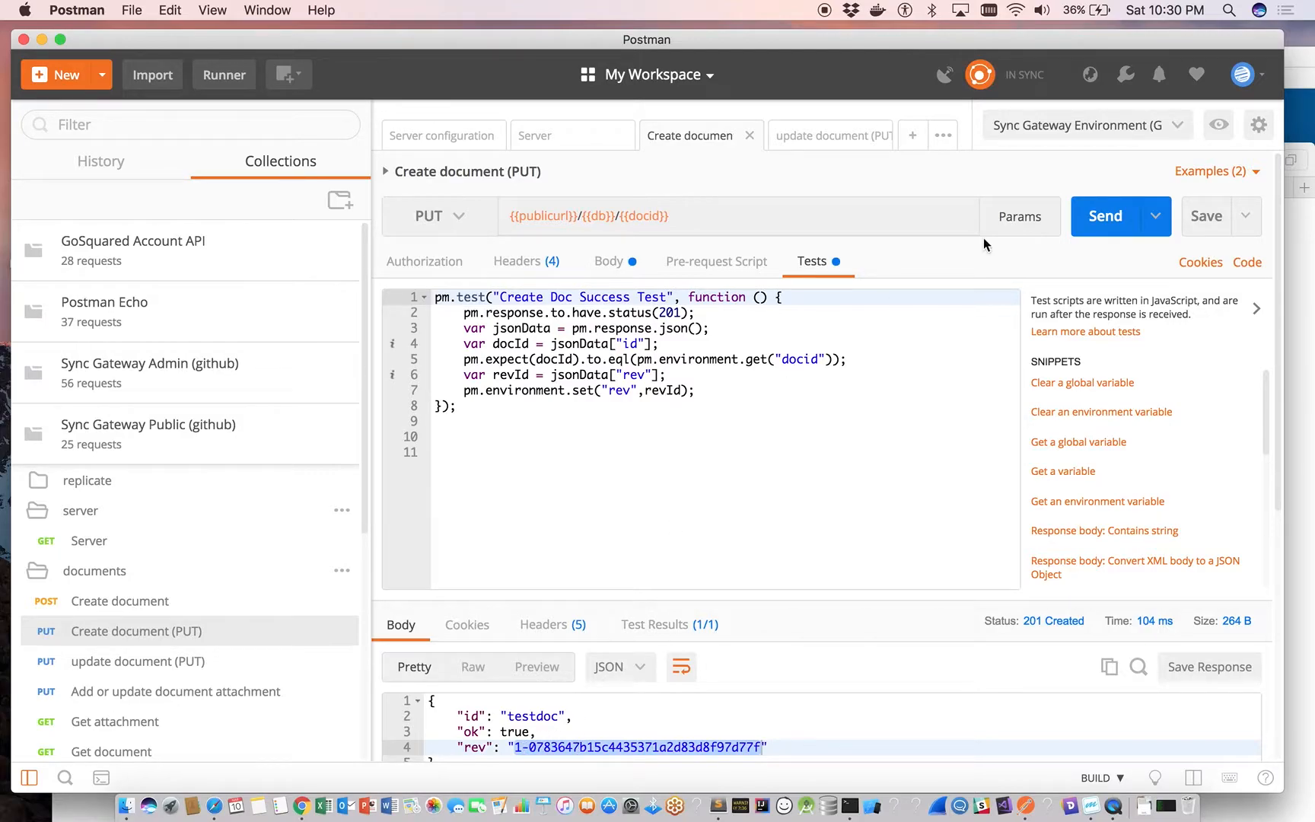
click(1226, 127)
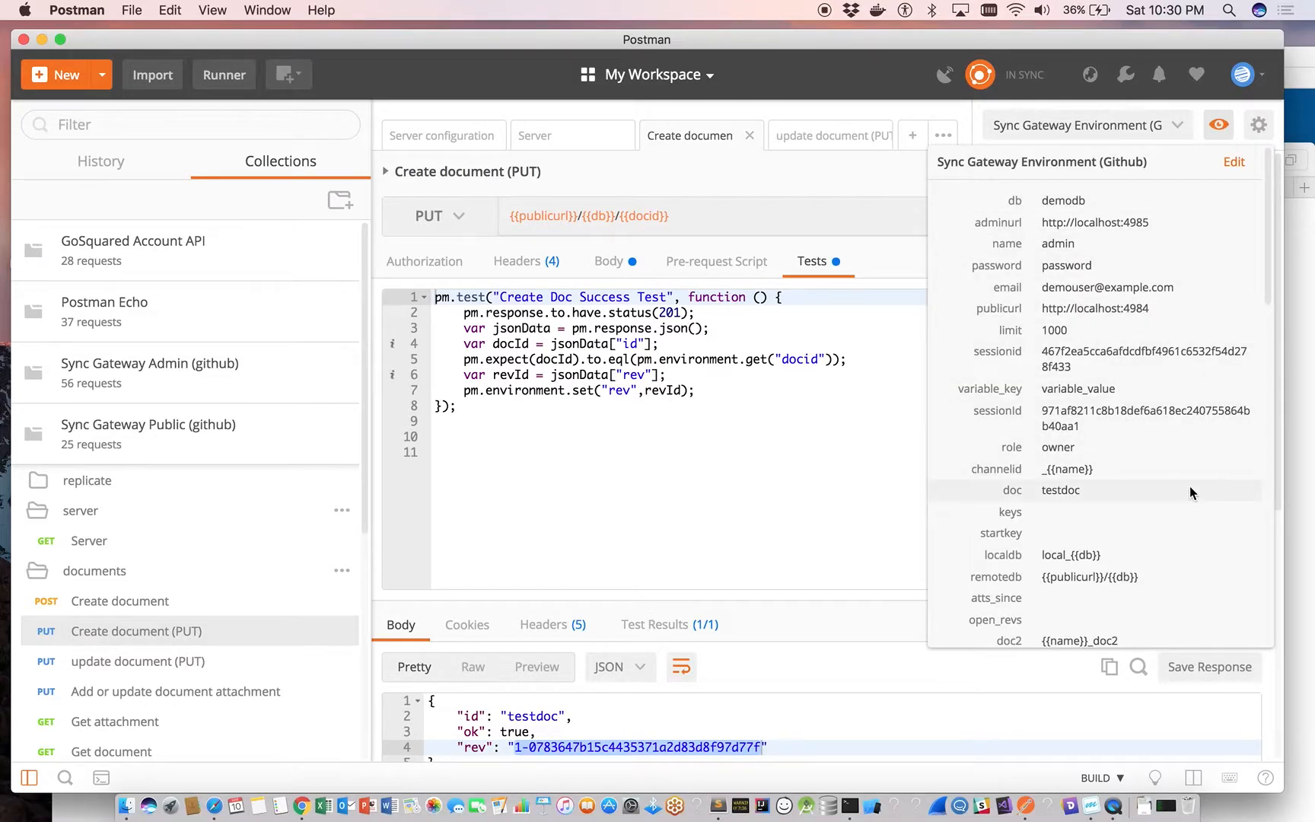
scroll(1190, 491, down, 3)
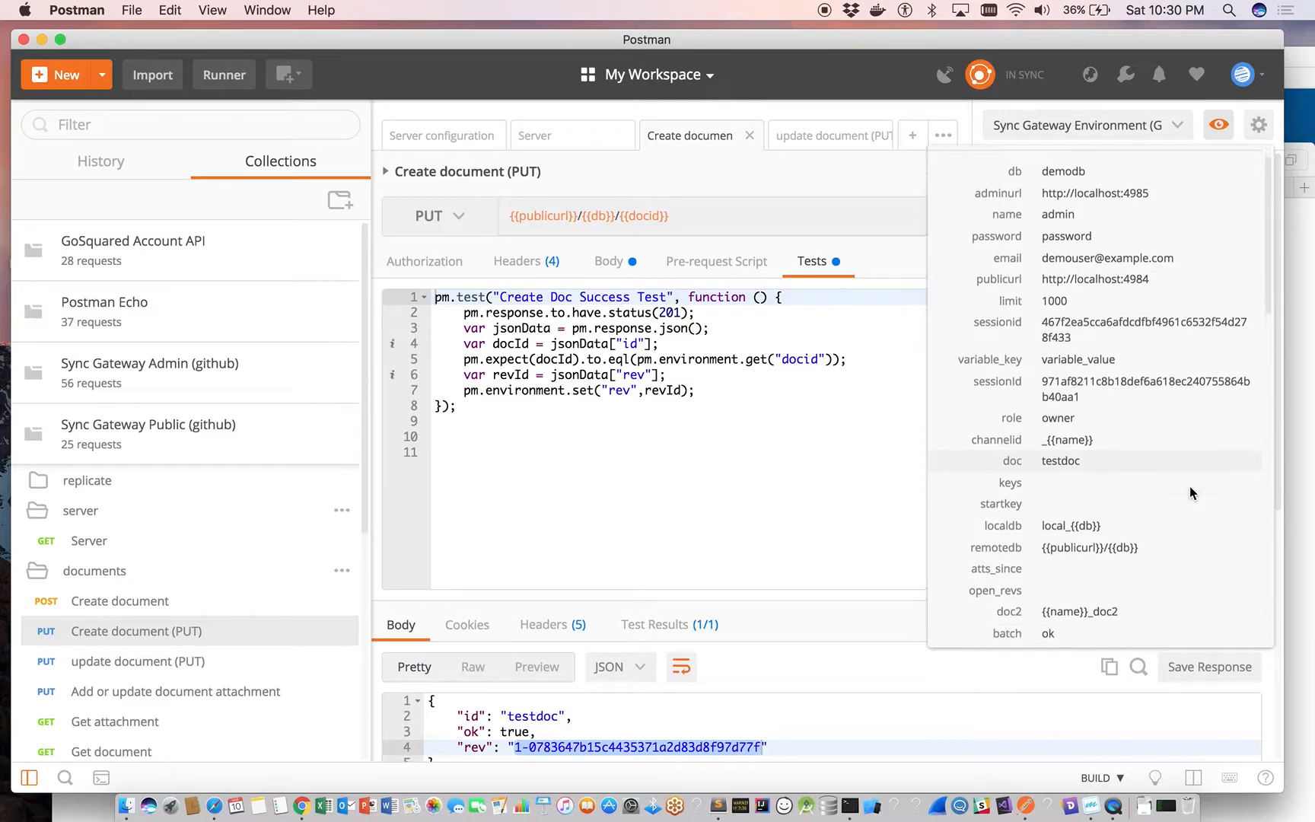
scroll(1189, 486, down, 15)
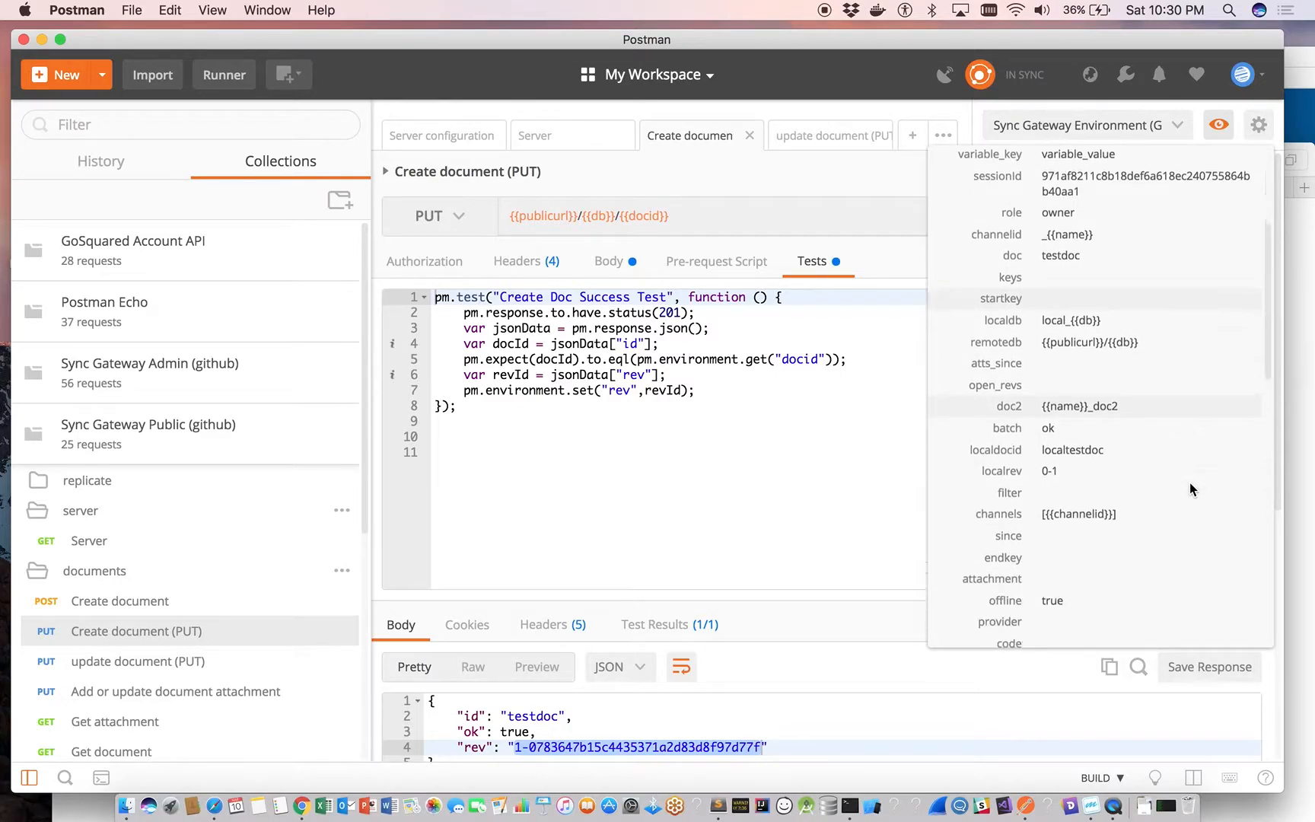
scroll(1190, 482, down, 6)
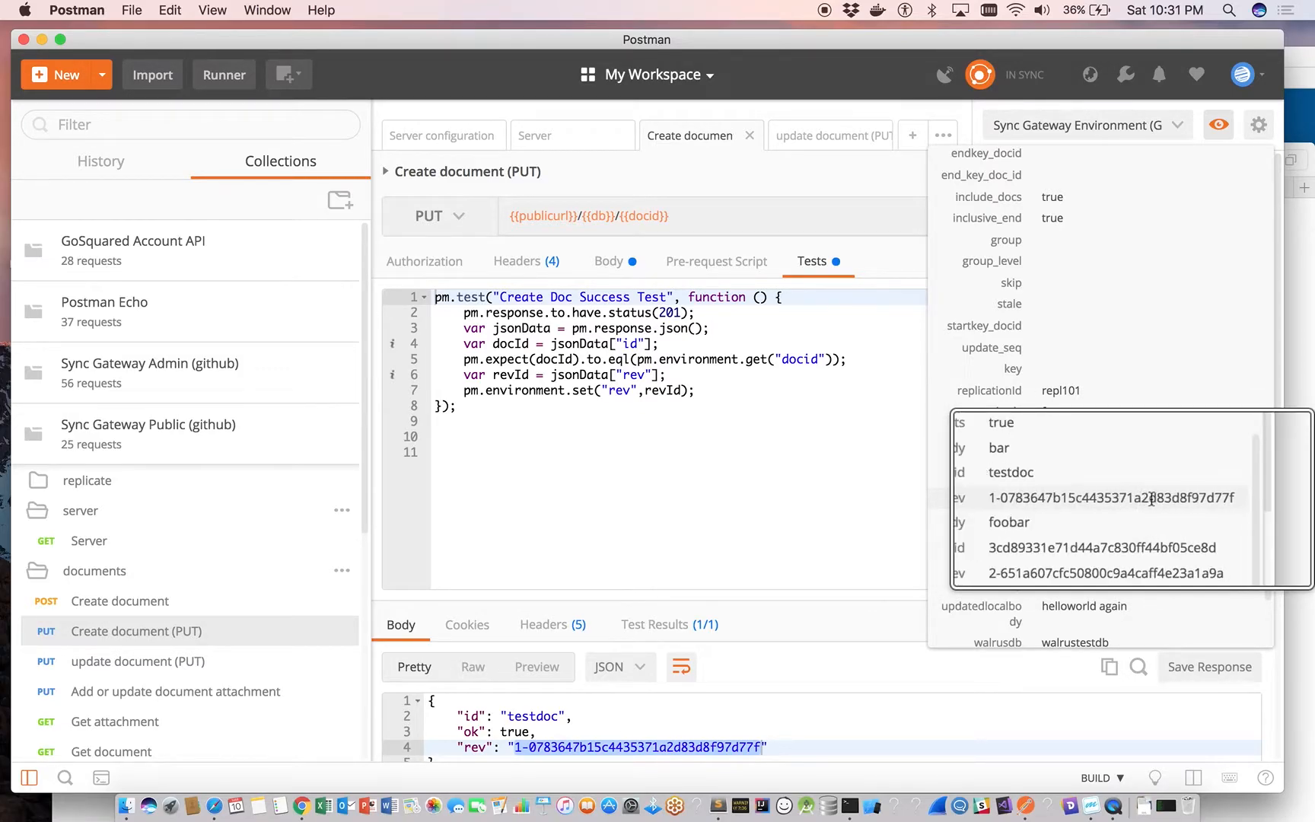
click(802, 529)
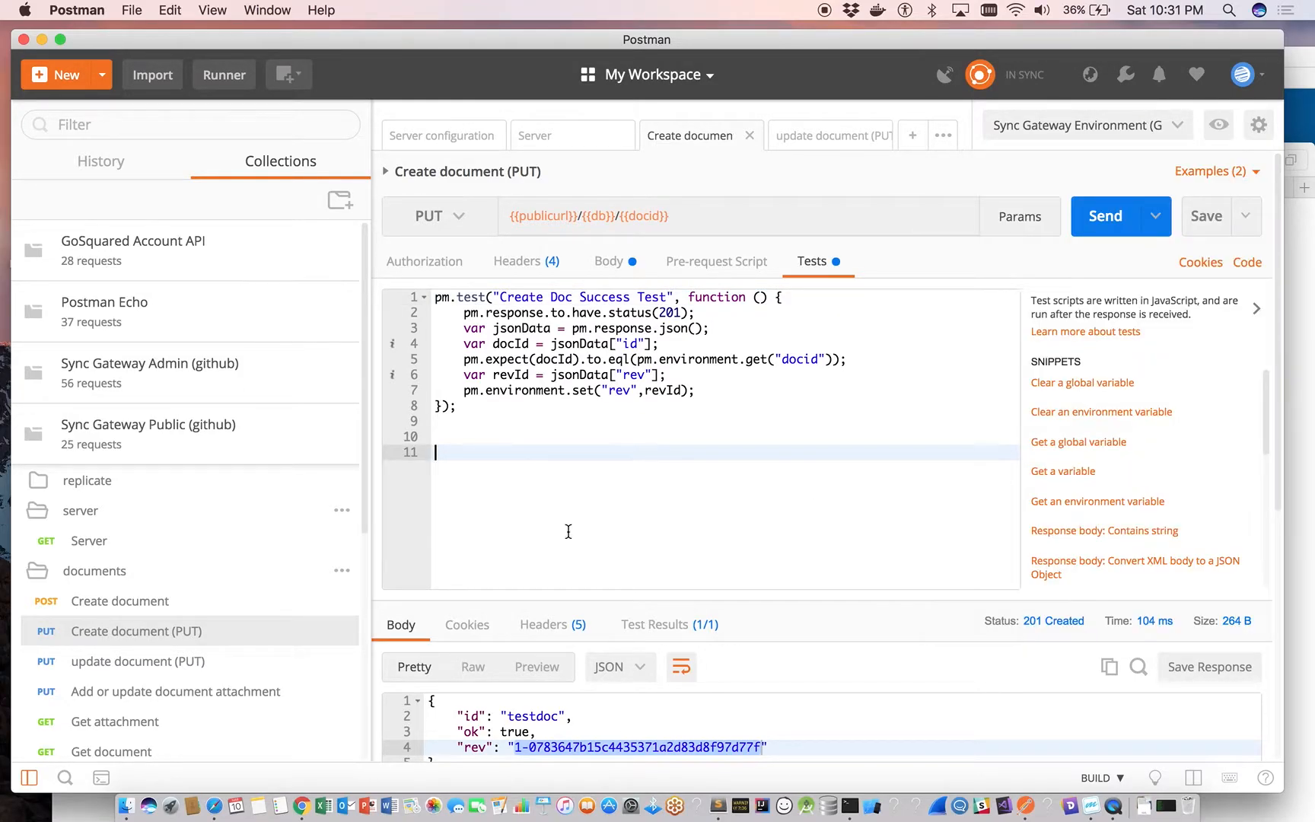
Open the update document (PUT) request, check the value behind its rev parameter, and send it.
click(150, 661)
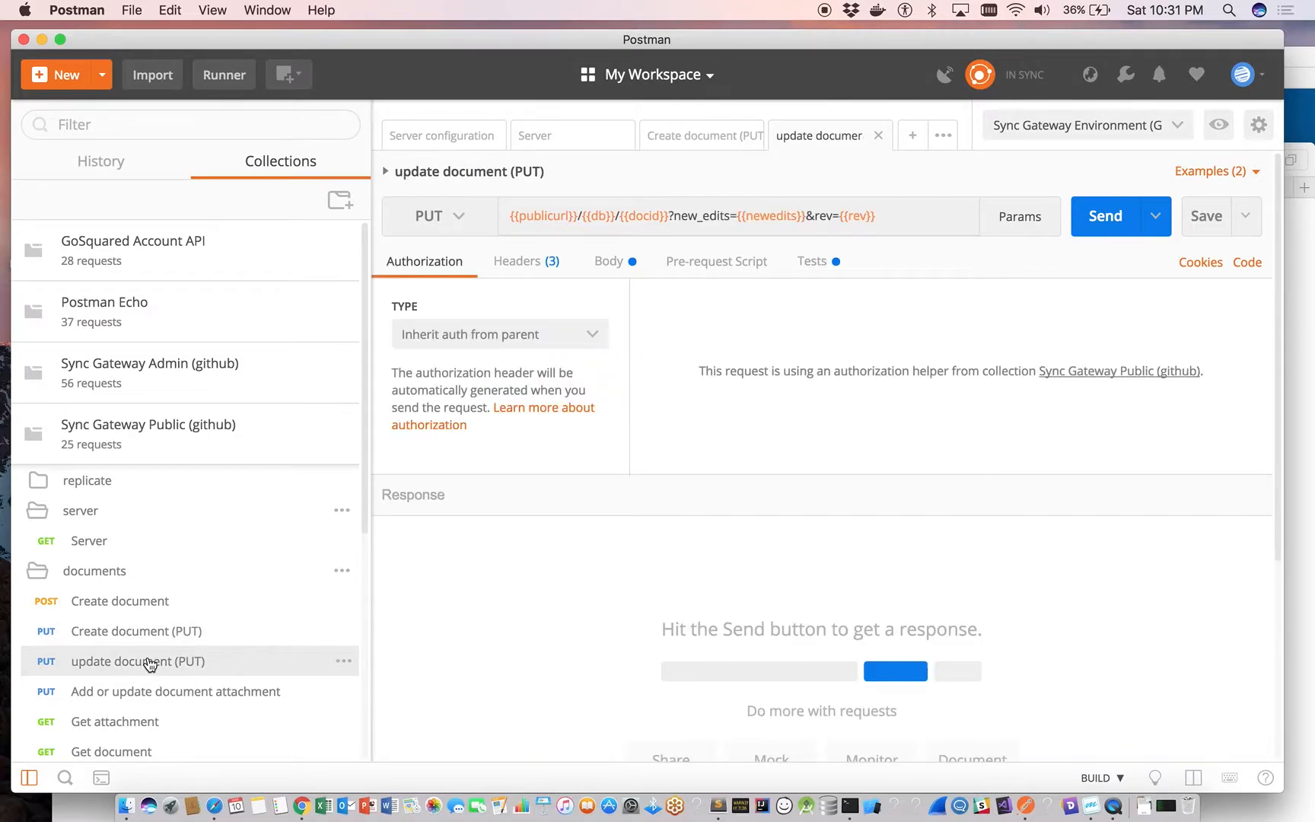
mouse_move(854, 217)
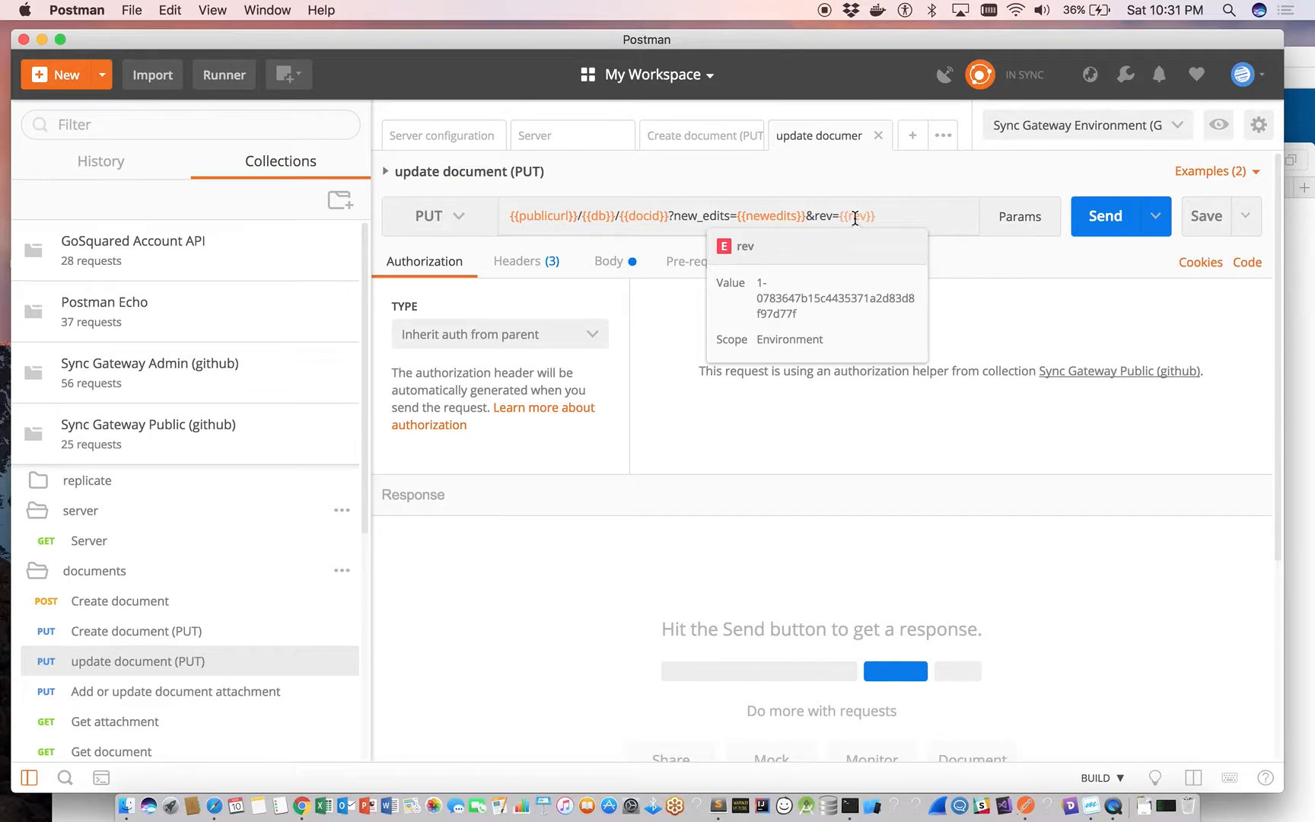
click(1107, 219)
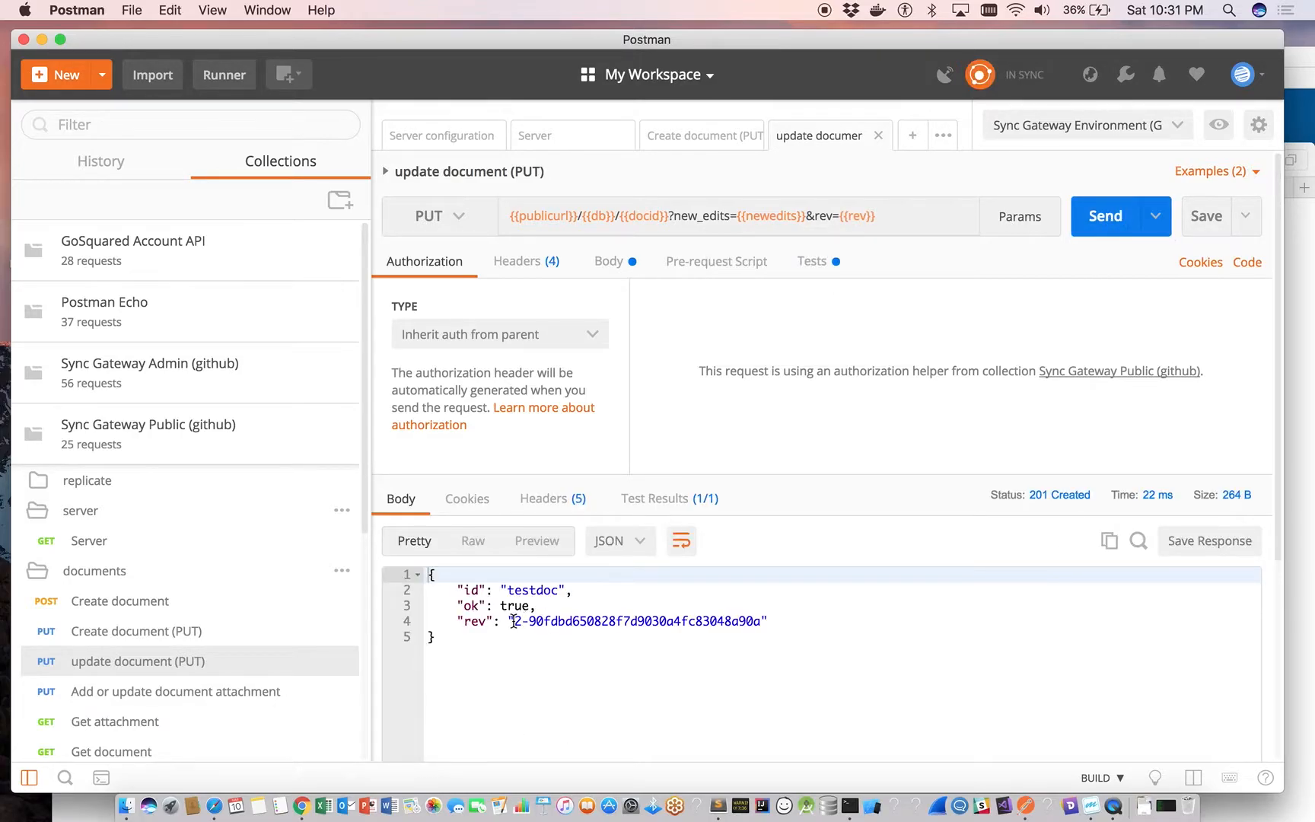
Review the test script of update document (PUT) and check the rev variable in the environment.
click(811, 261)
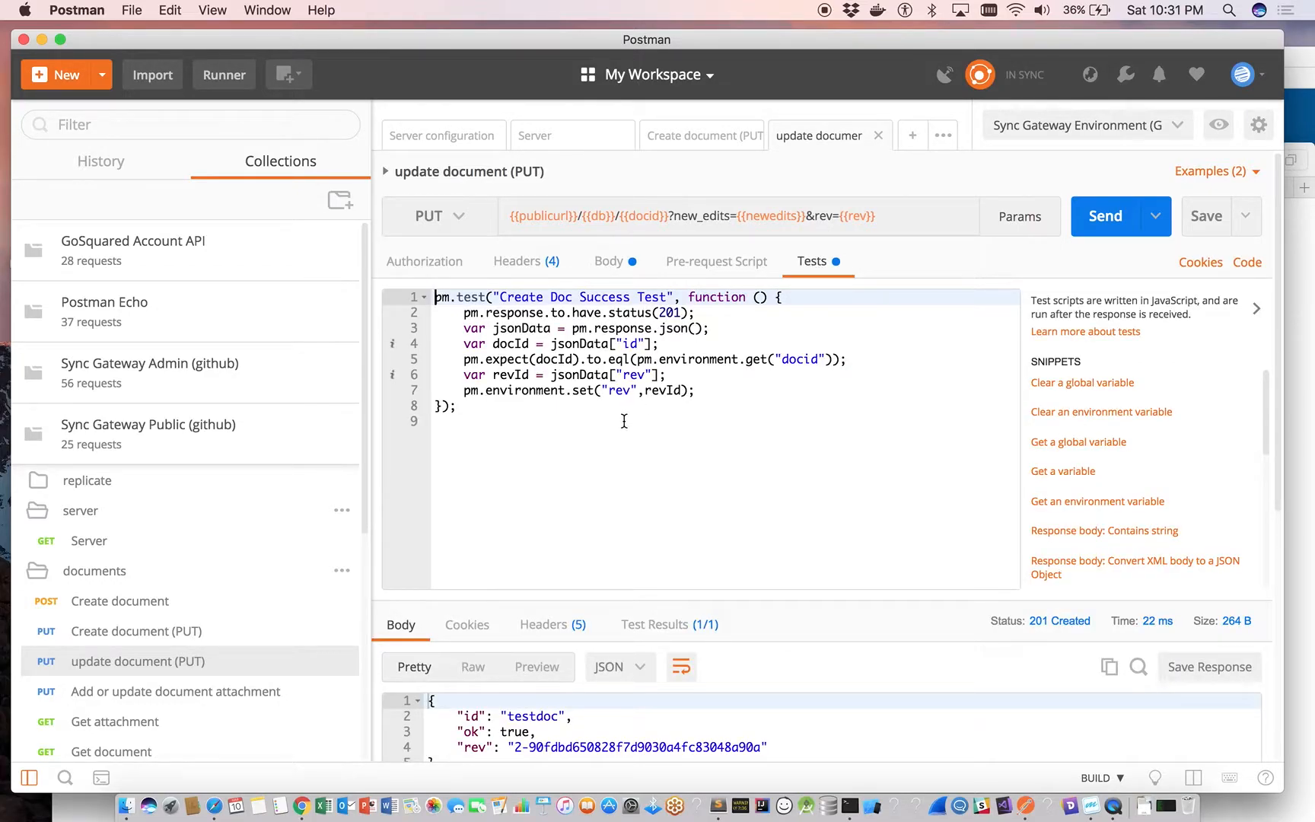
click(1217, 125)
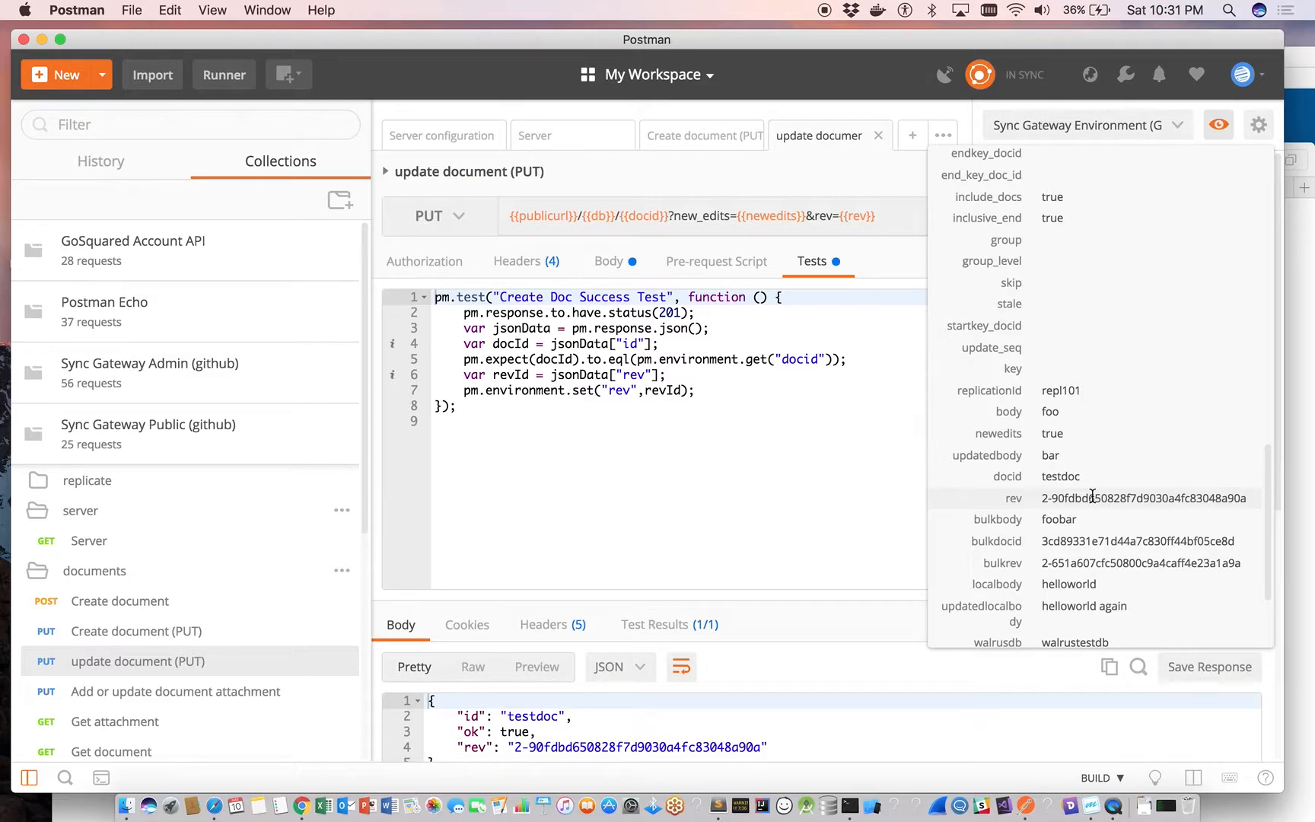
click(729, 526)
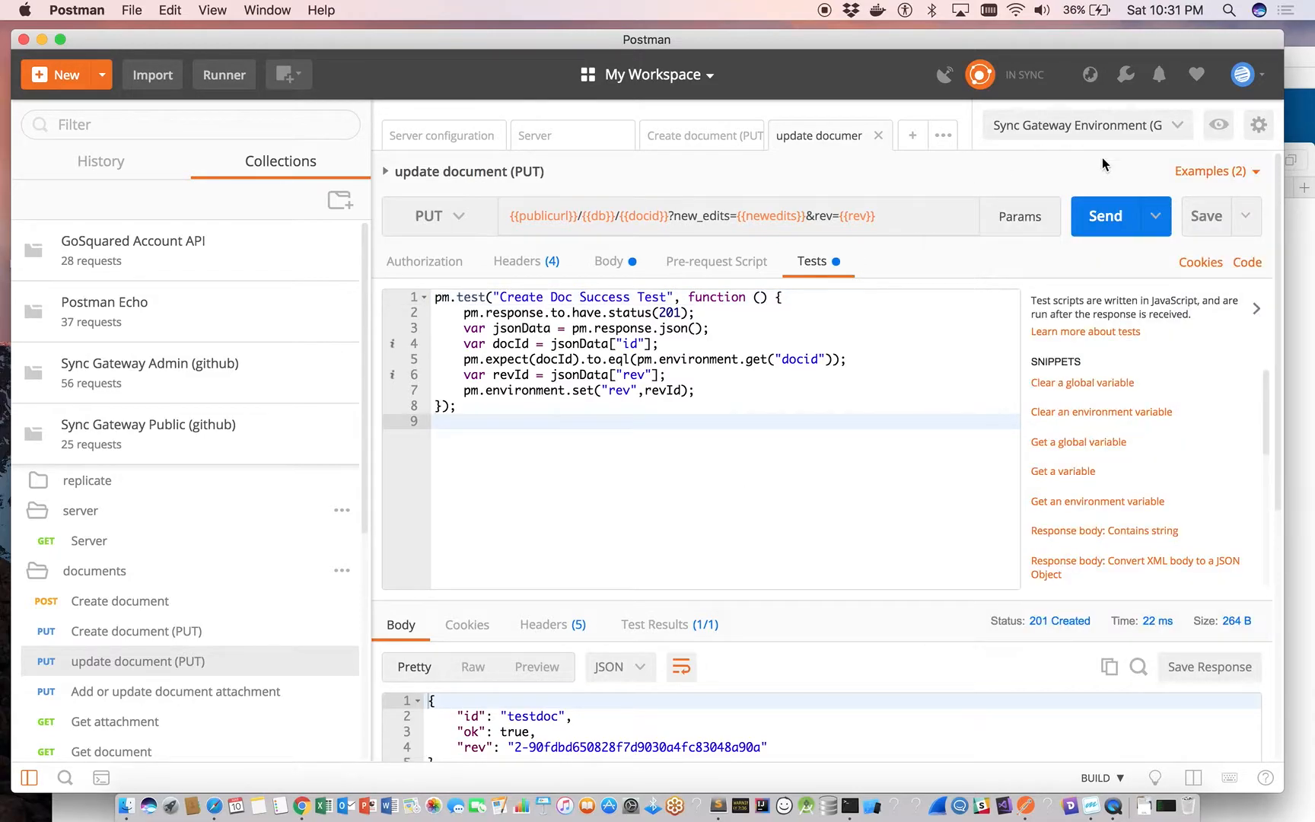
Generate a cURL code snippet for the update document (PUT) request.
click(1245, 264)
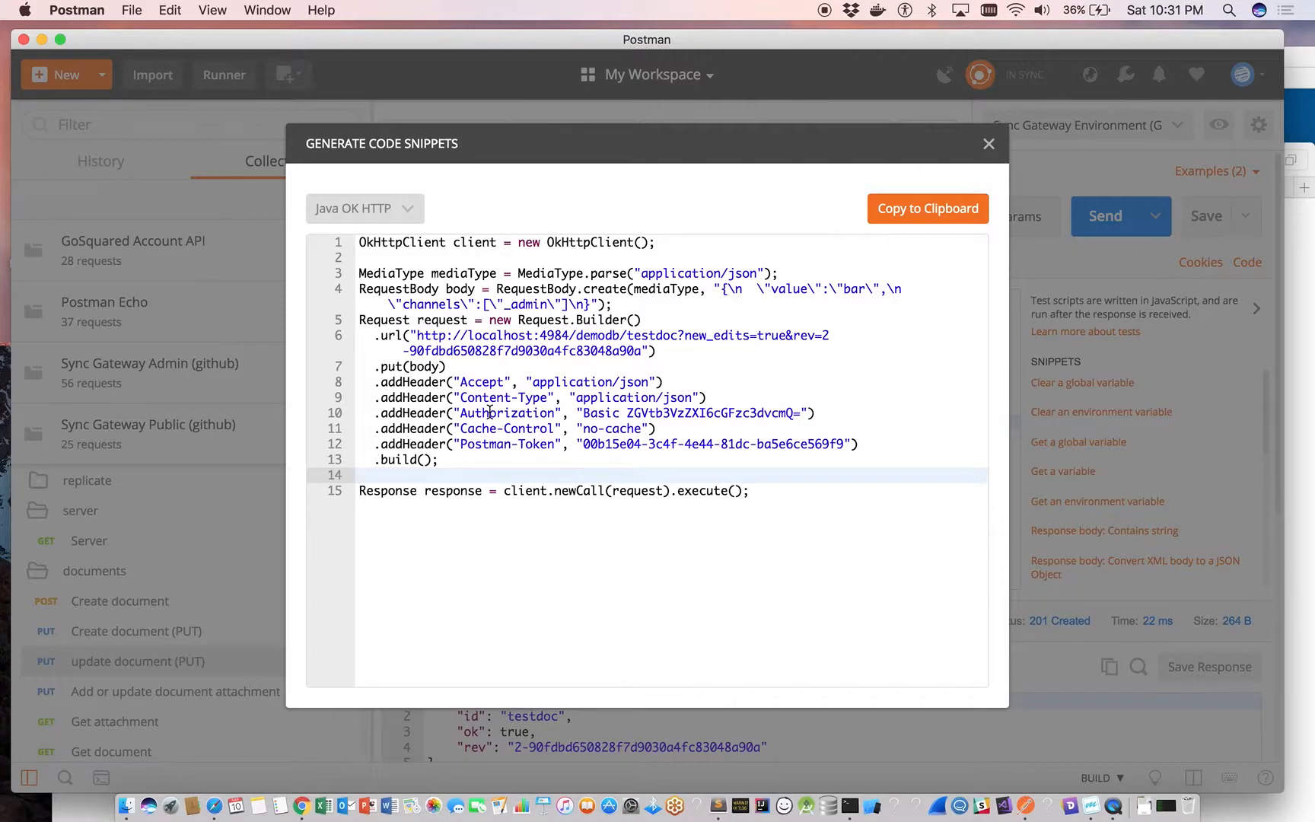
click(401, 211)
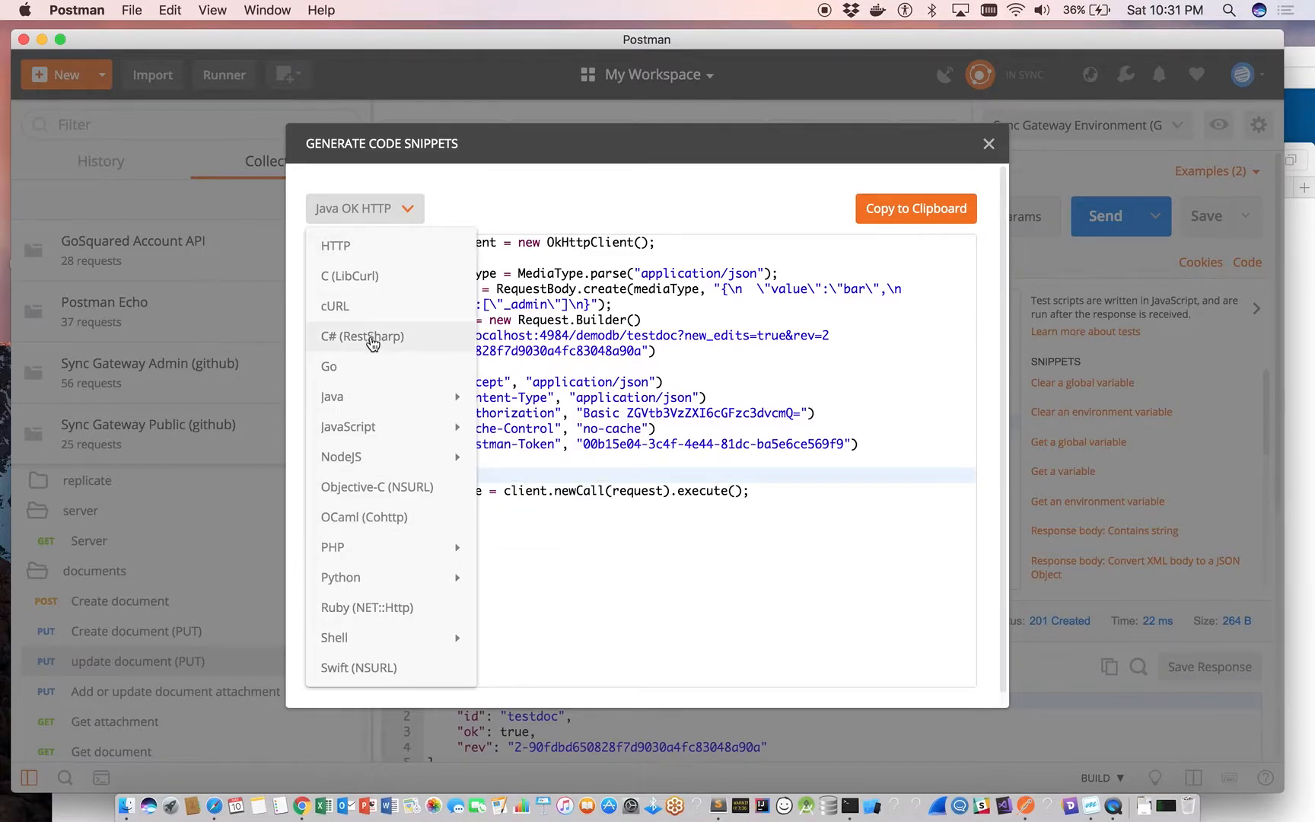
click(336, 306)
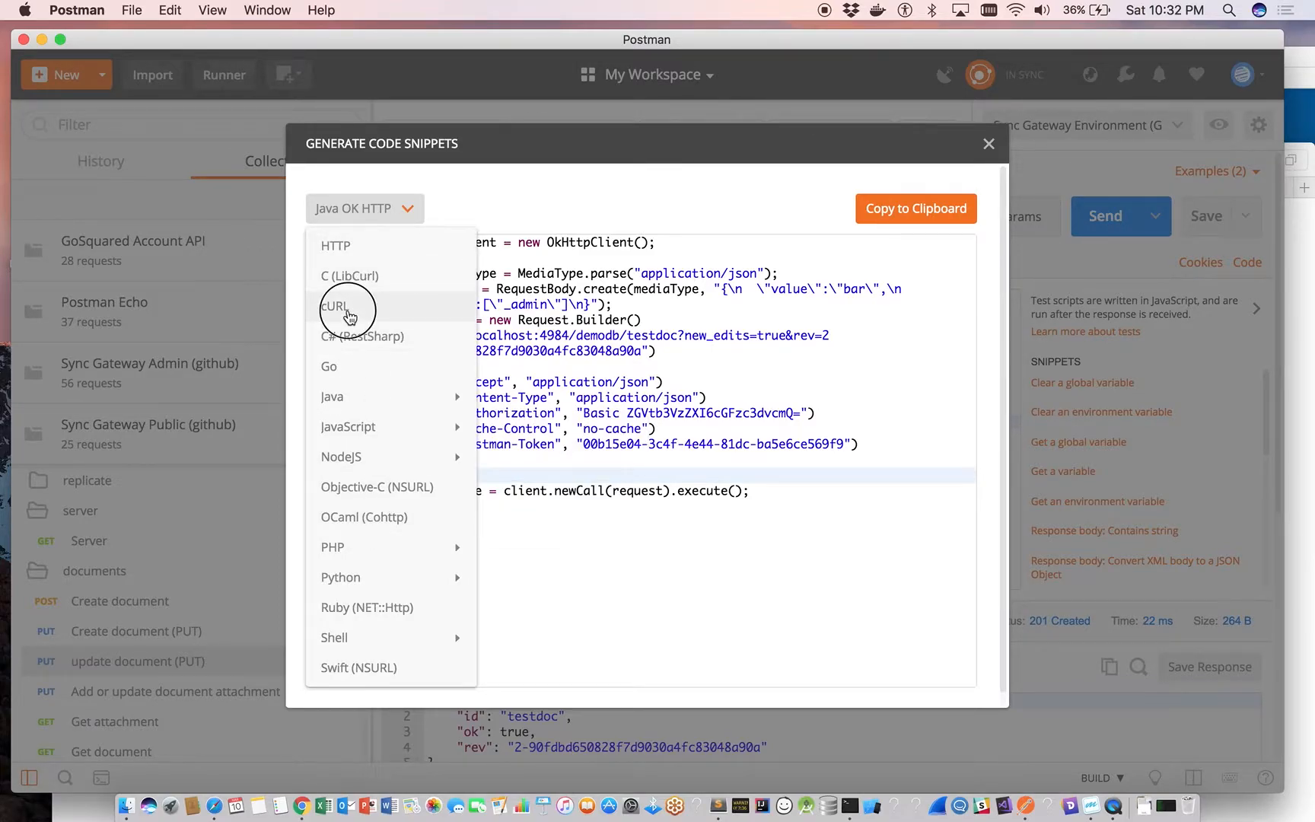
Switch the generated snippet to Objective-C (NSURL), read through the code, and close the code snippets dialog.
click(364, 211)
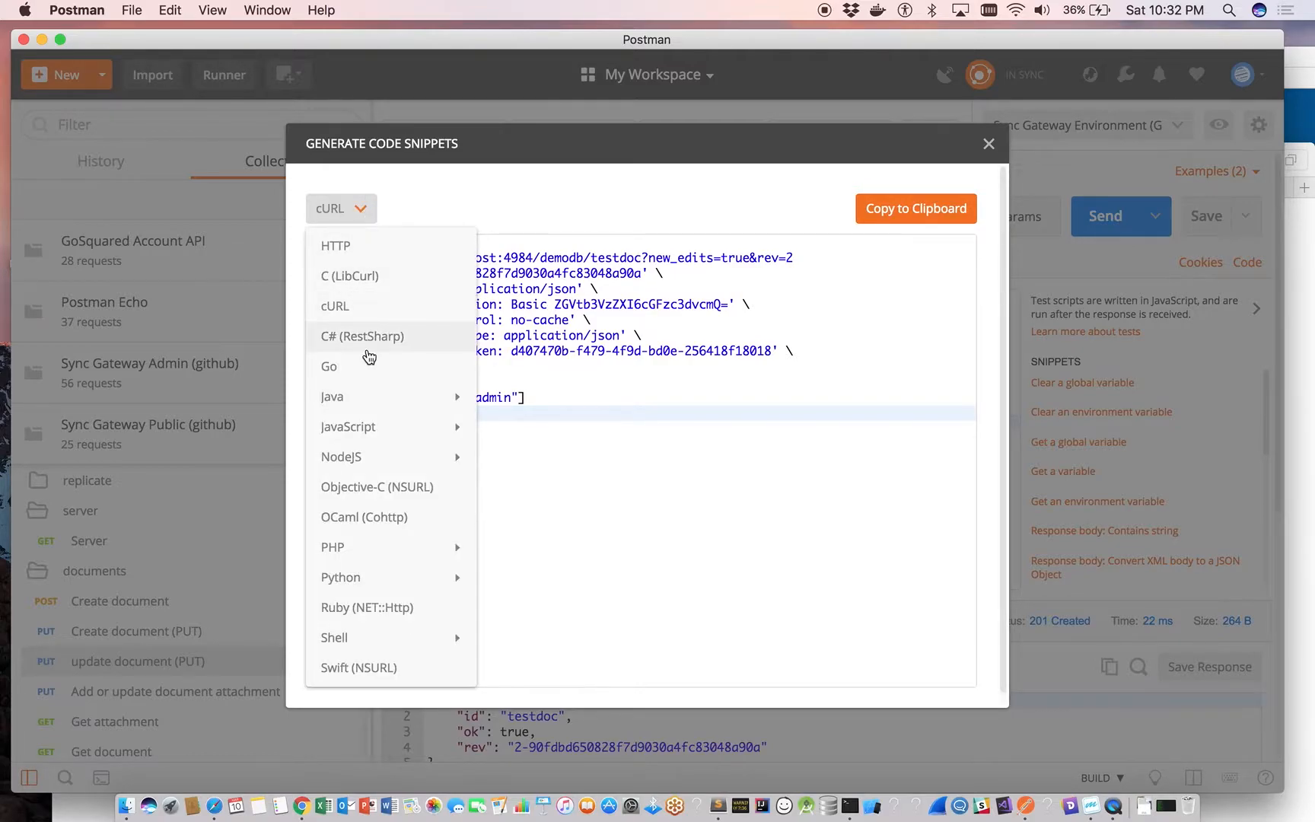
click(377, 495)
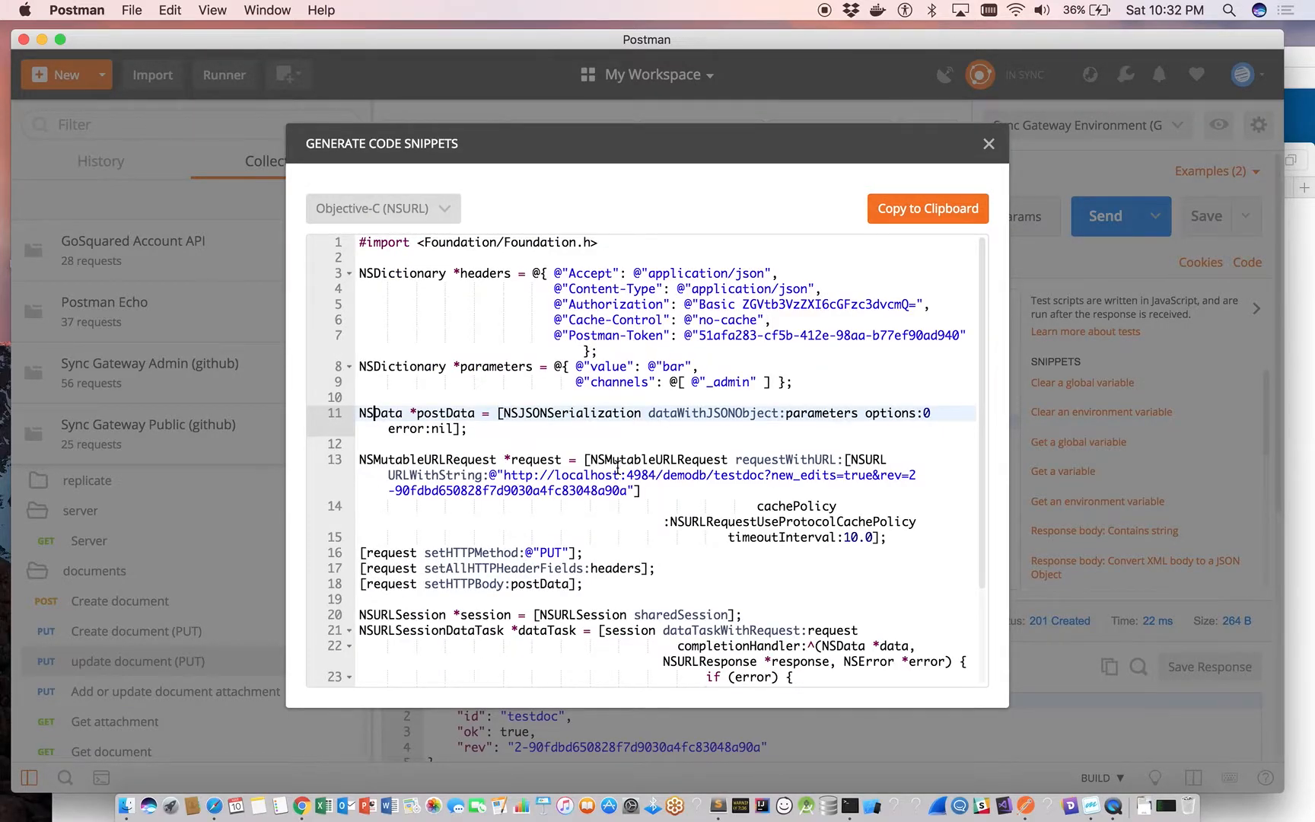
scroll(716, 545, down, 3)
scroll(716, 545, up, 3)
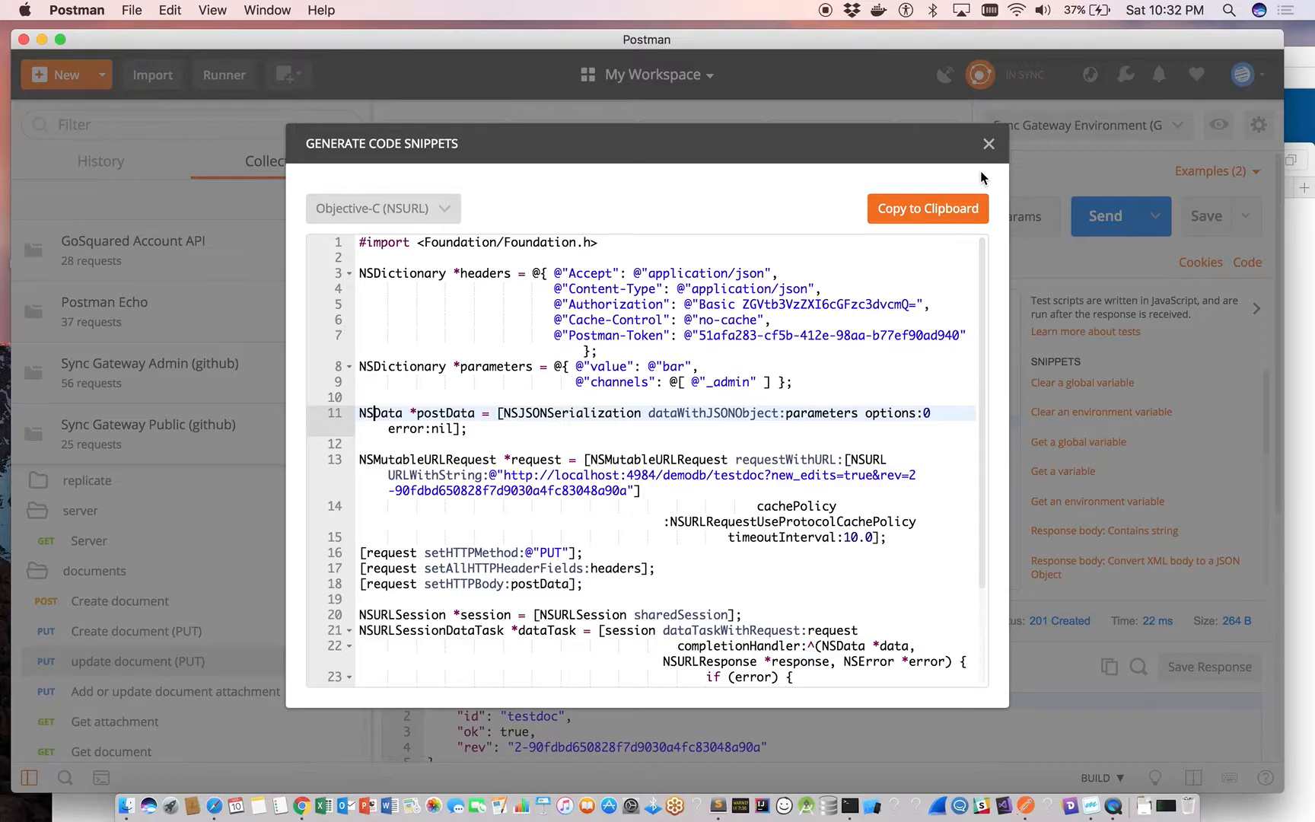
click(989, 144)
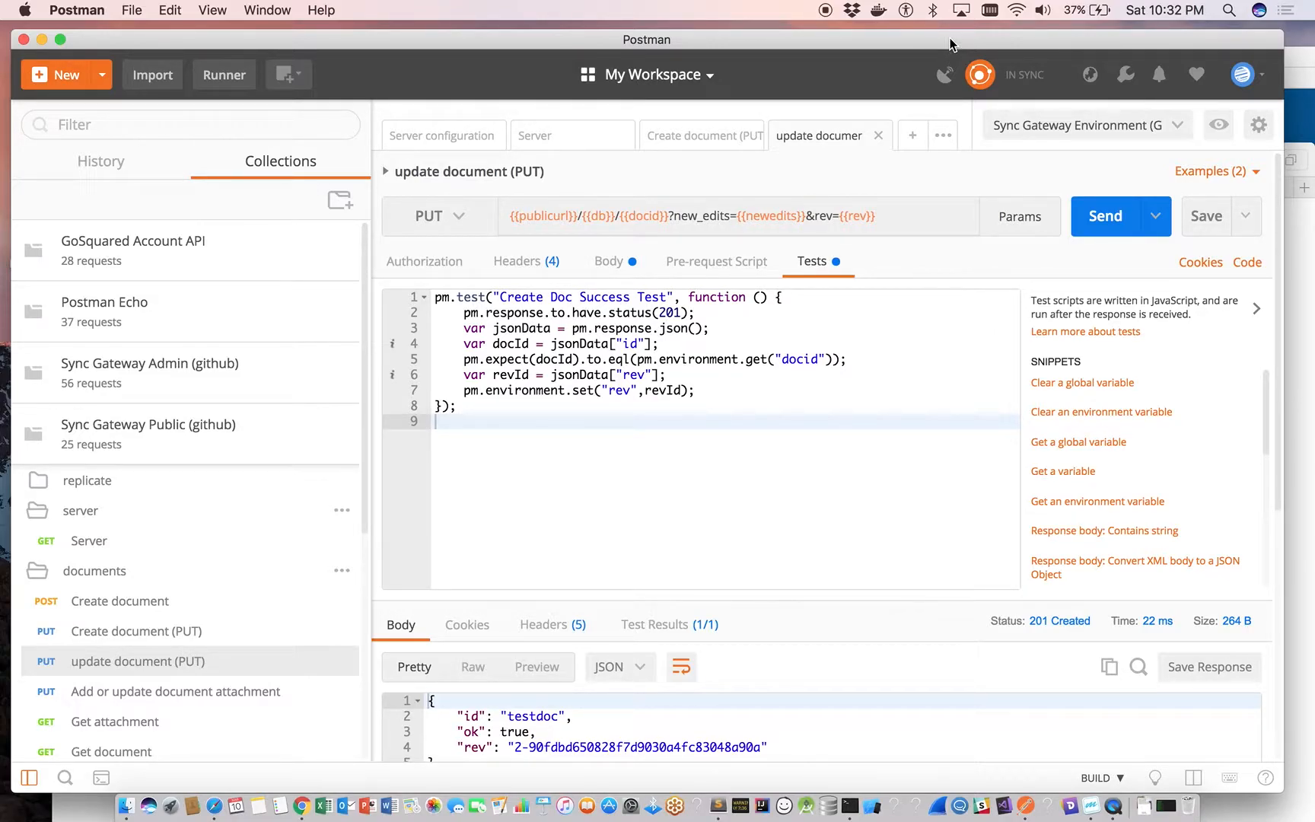
Open the Sync Gateway Public (github) collection details, switch to Postman's web dashboard in Safari, and list the private collections.
click(342, 421)
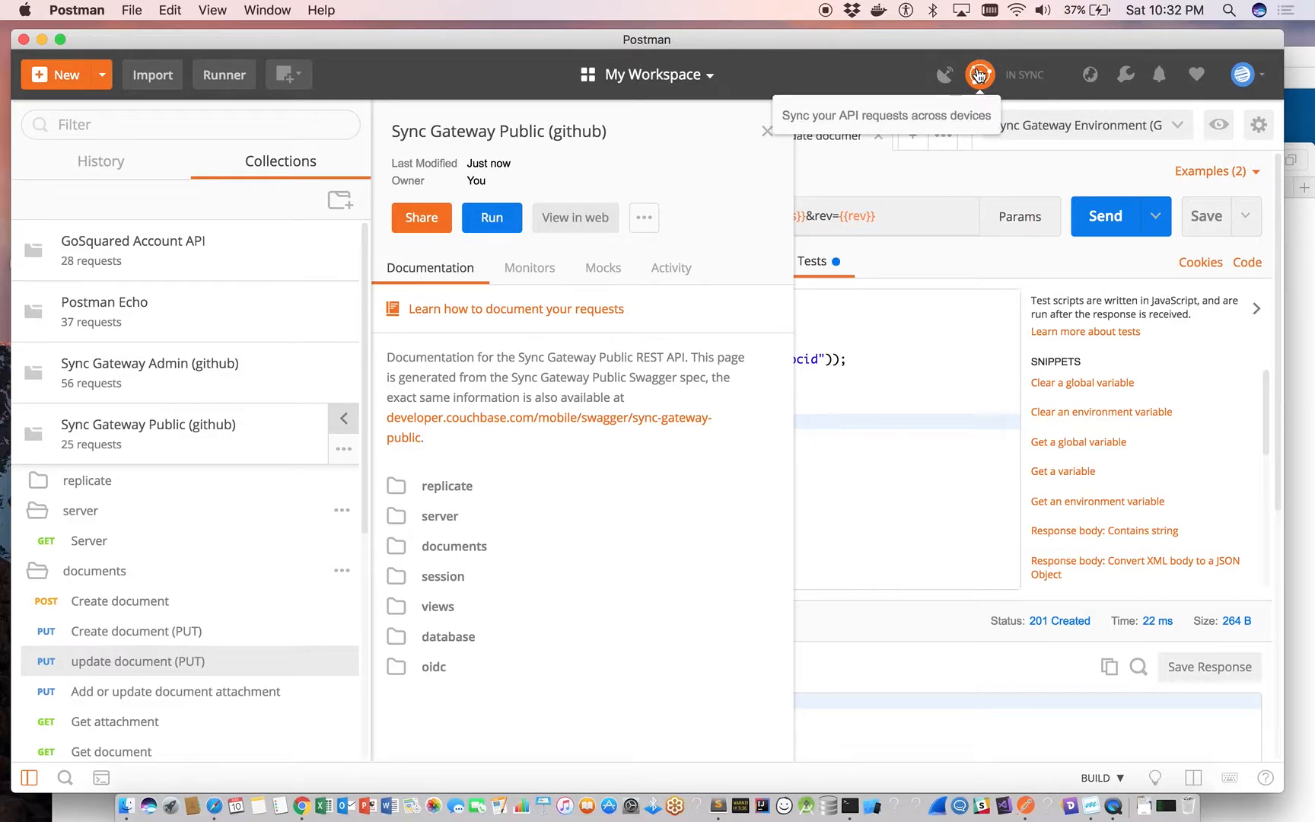
click(590, 220)
drag(967, 160, 922, 59)
click(596, 354)
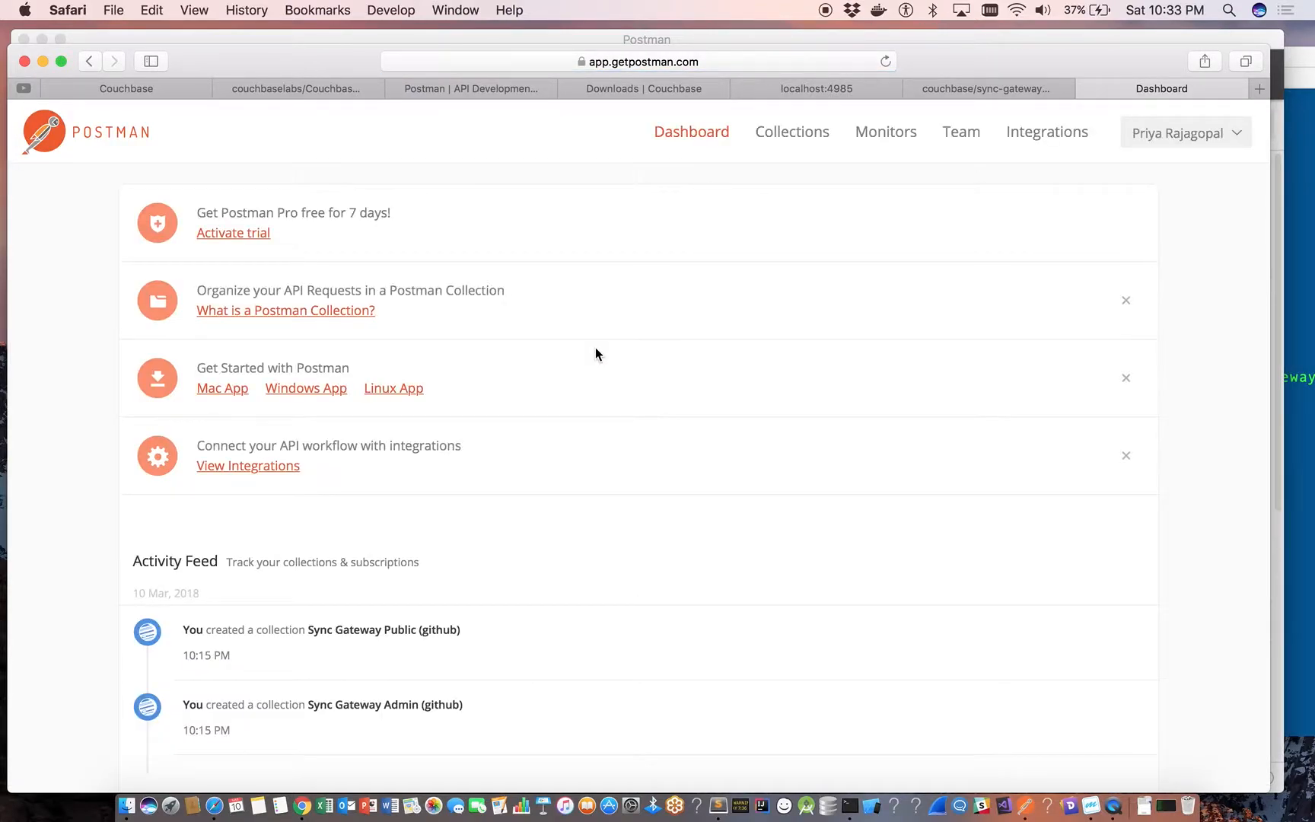
click(792, 131)
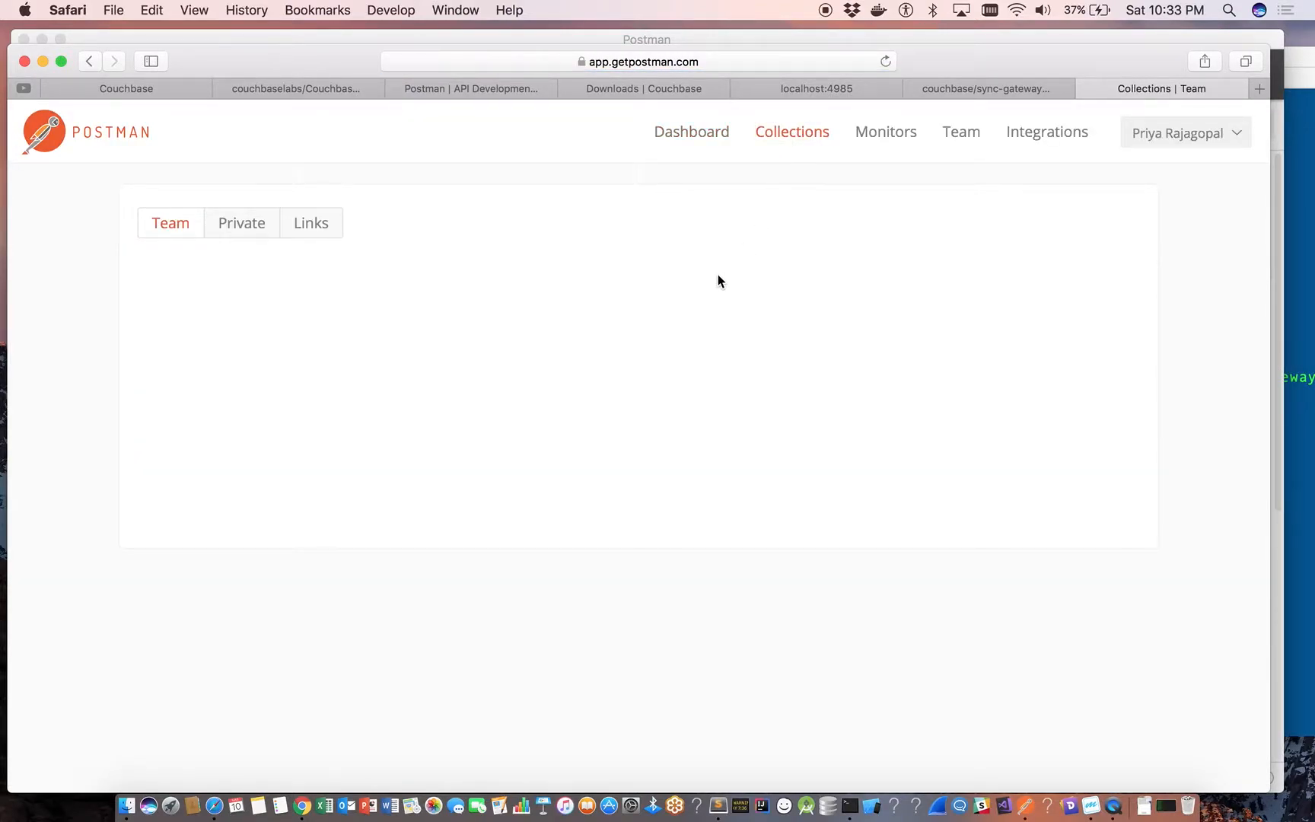
click(226, 222)
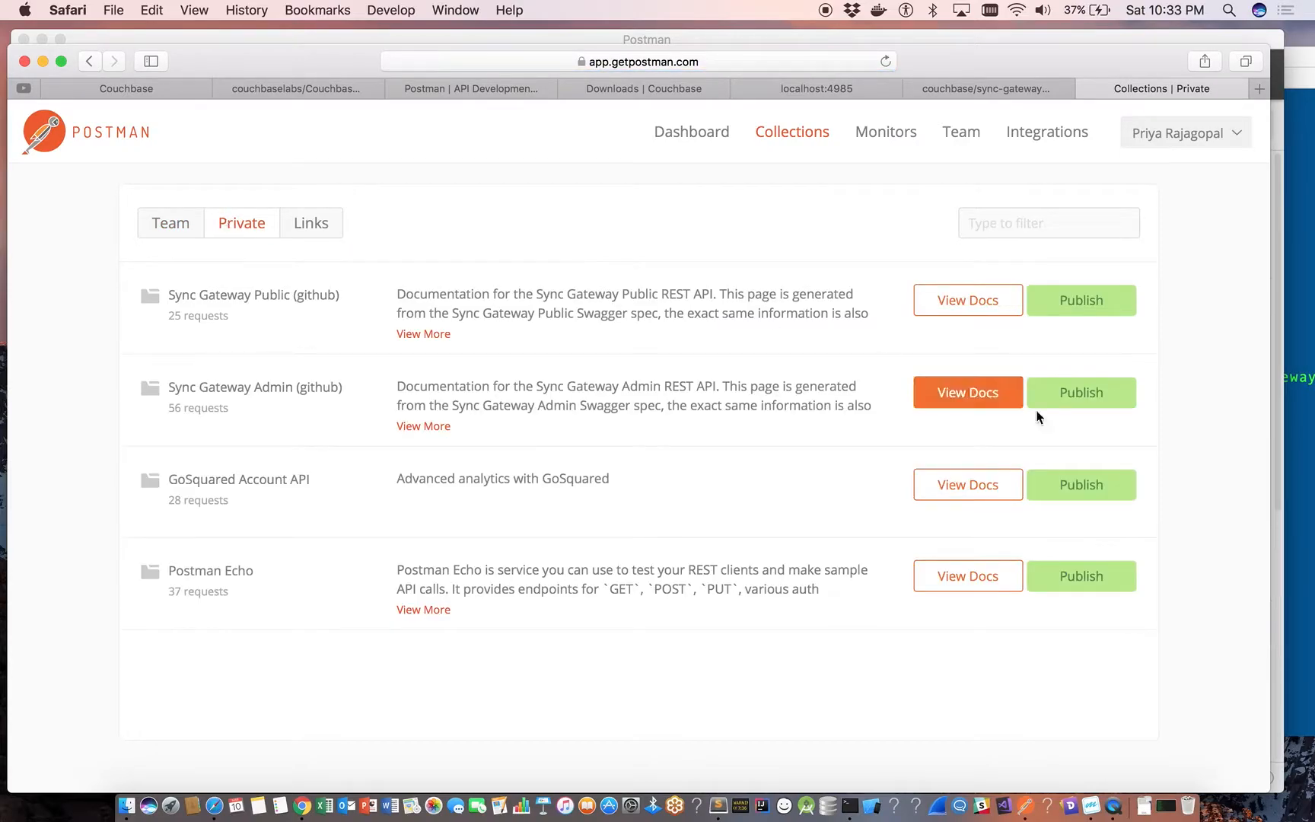
Open the web documentation of Sync Gateway Public (github) and apply the Sync Gateway Environment (Github) environment.
click(979, 315)
drag(969, 64, 1003, 60)
click(1221, 138)
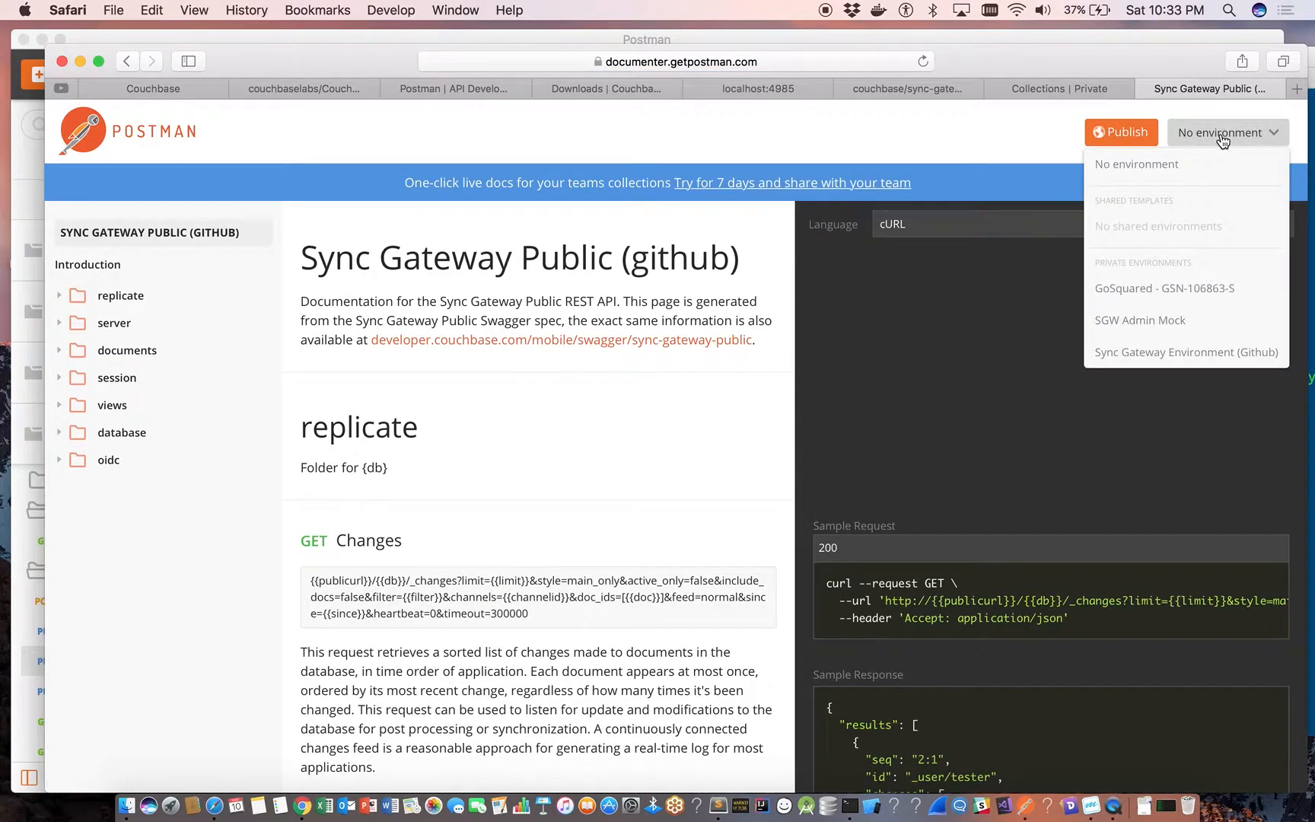
click(1157, 352)
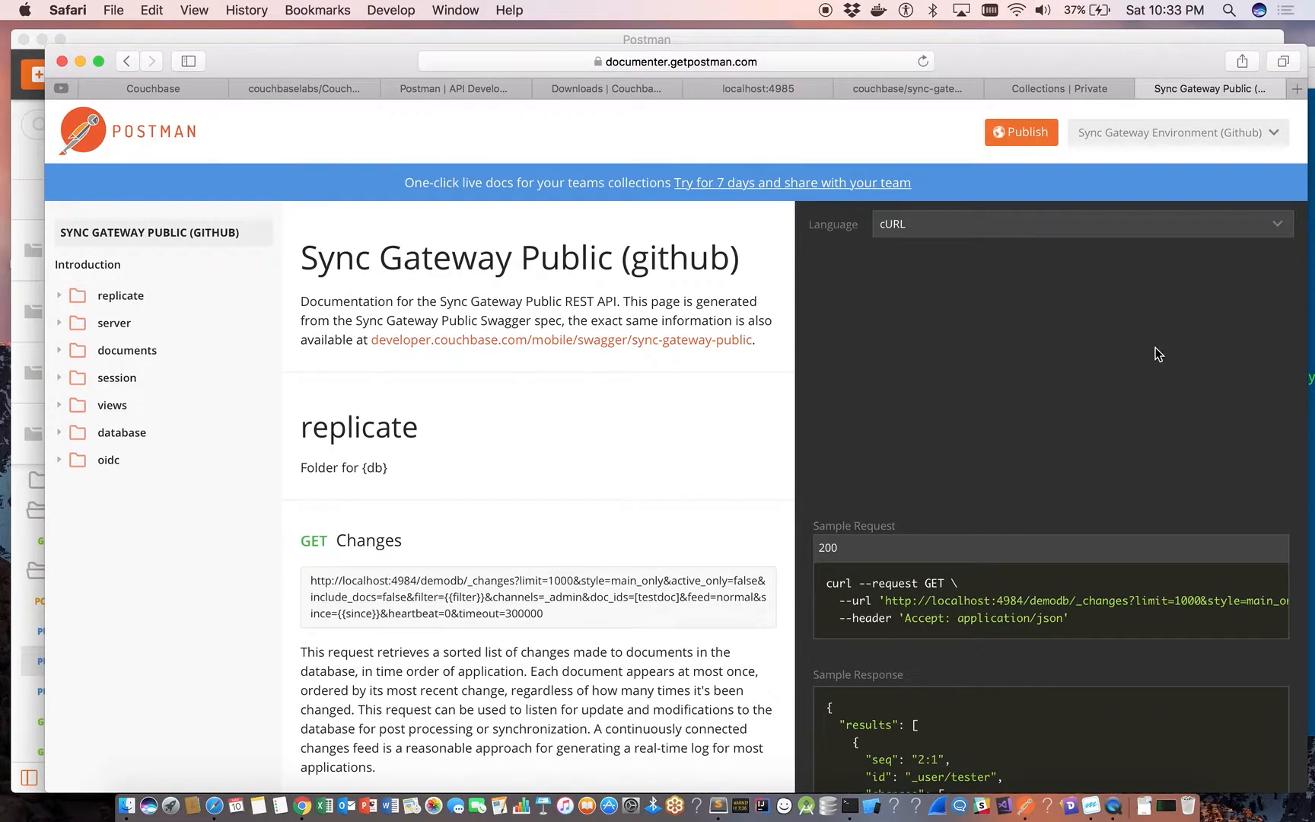
drag(1157, 76, 1134, 75)
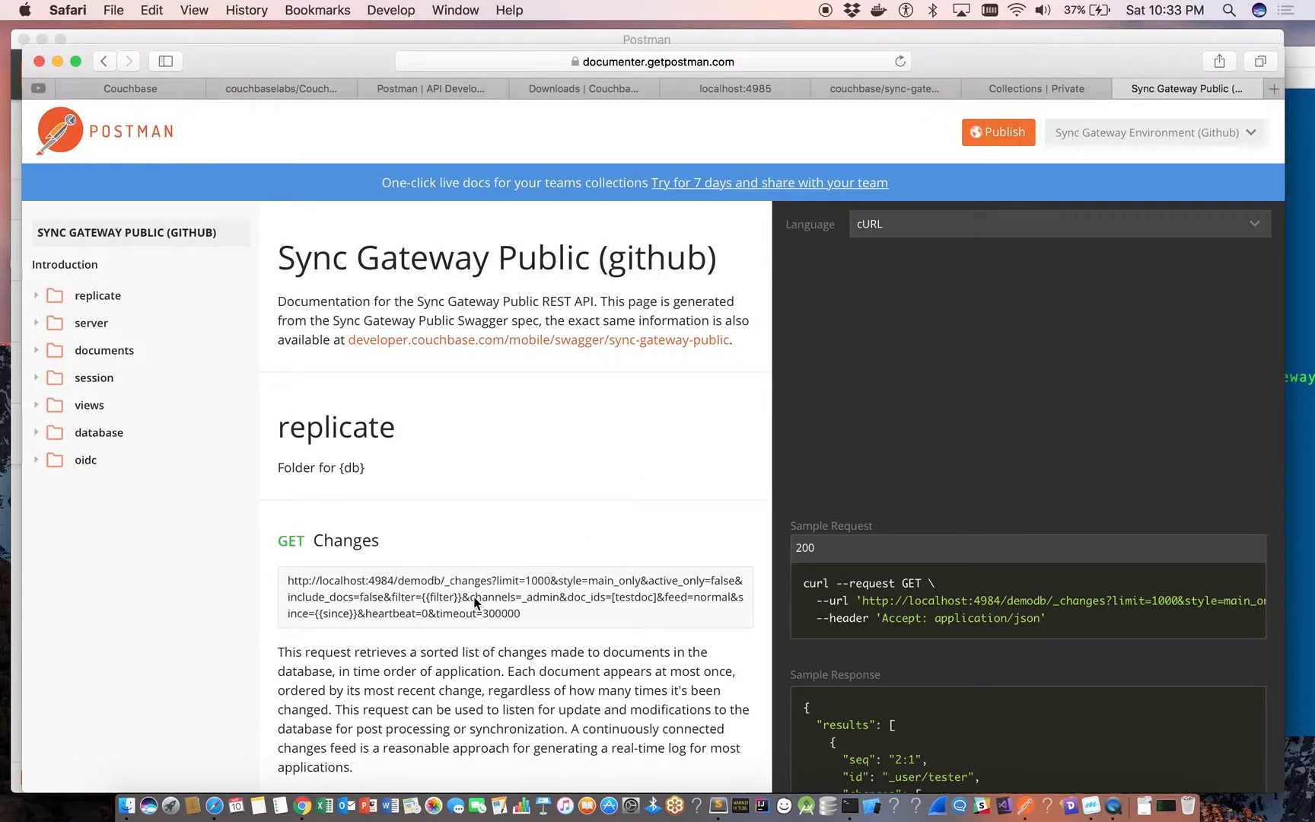
Examine the Create document (PUT) documentation in the documents folder, including its sample request and response.
scroll(477, 597, down, 2)
click(55, 311)
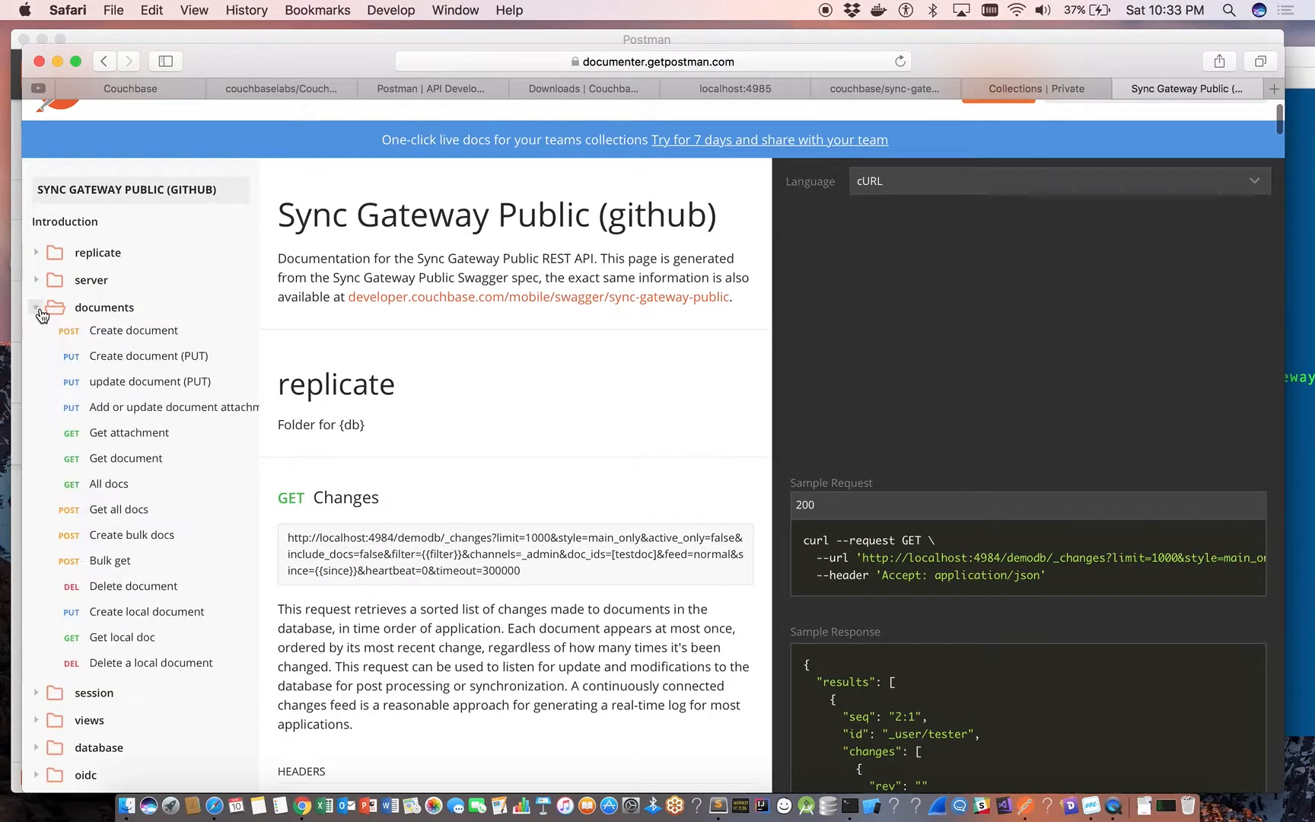
click(110, 358)
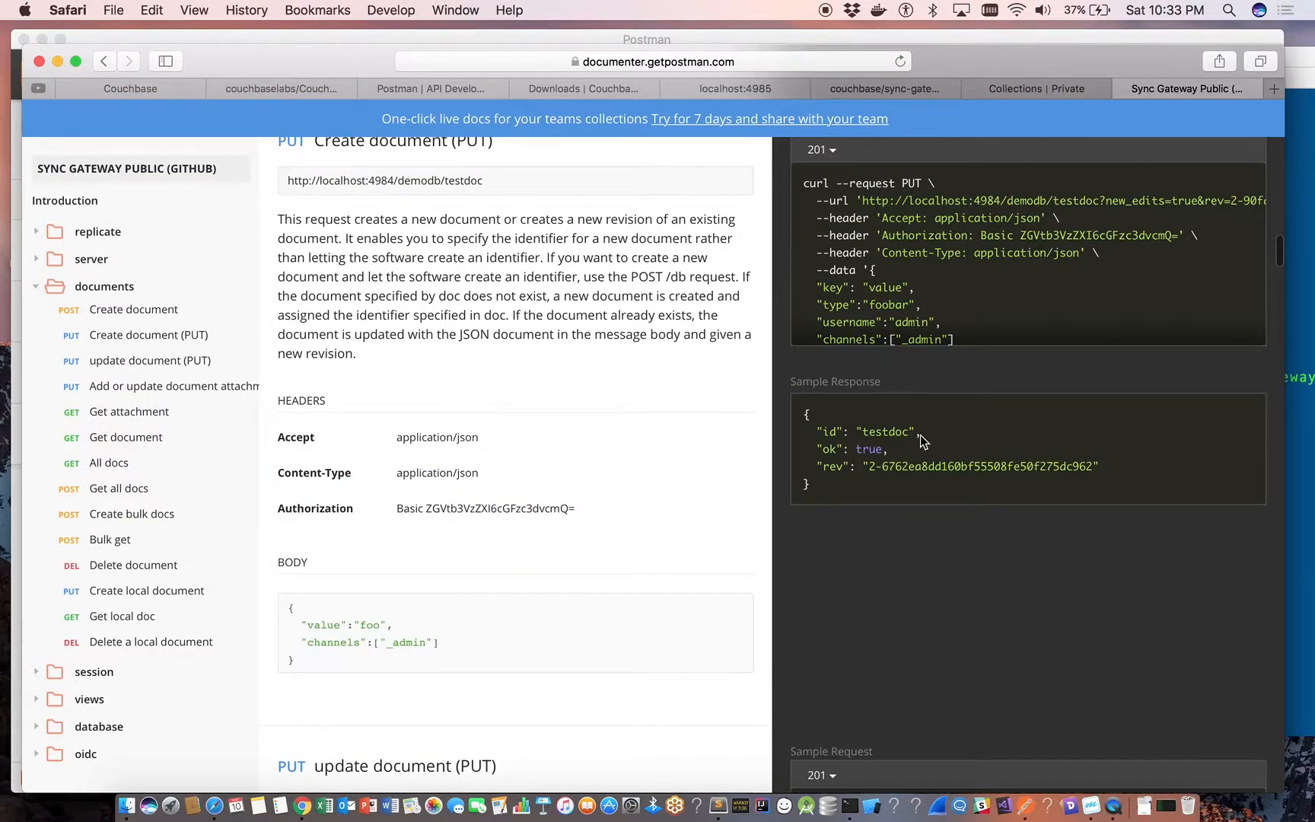
scroll(845, 259, up, 2)
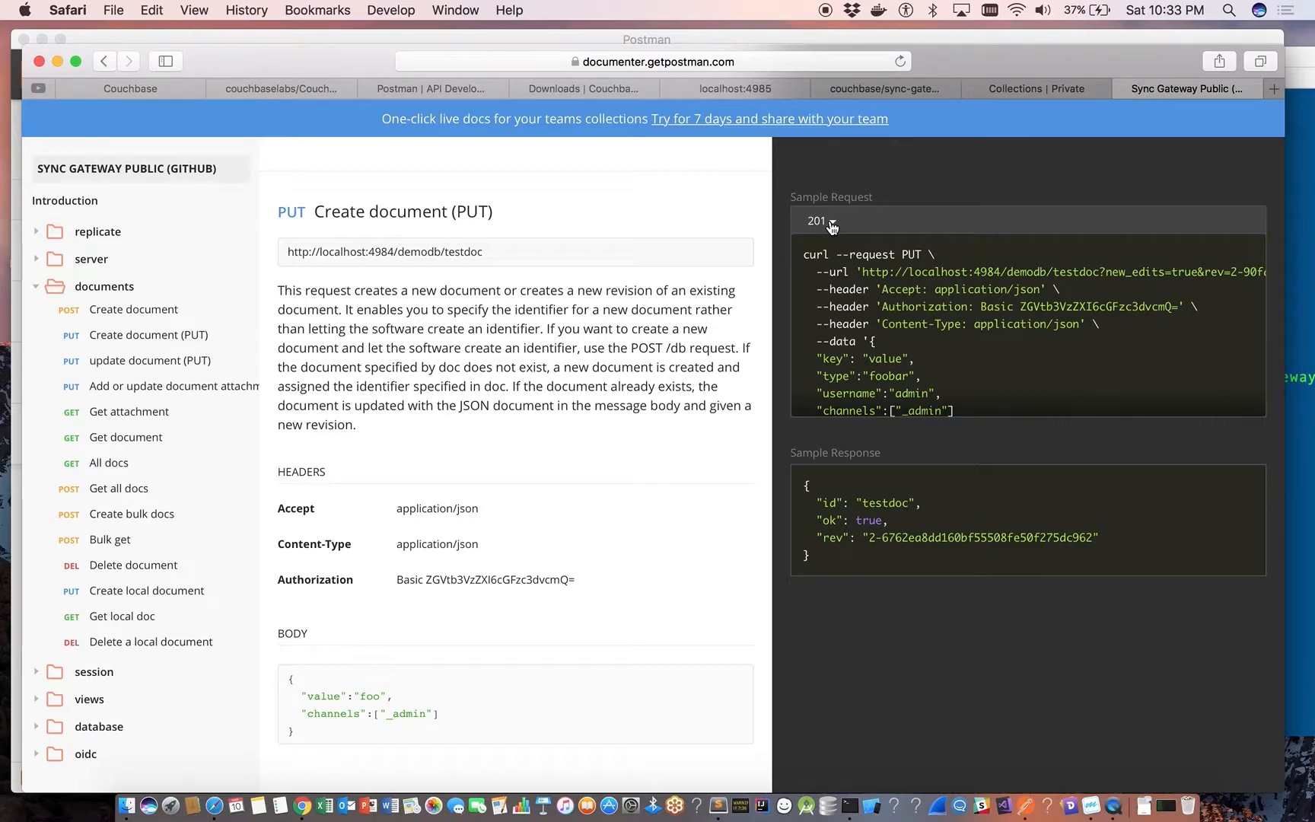
View the 409 sample request and response of Create document (PUT), and return to its 201 sample.
click(832, 227)
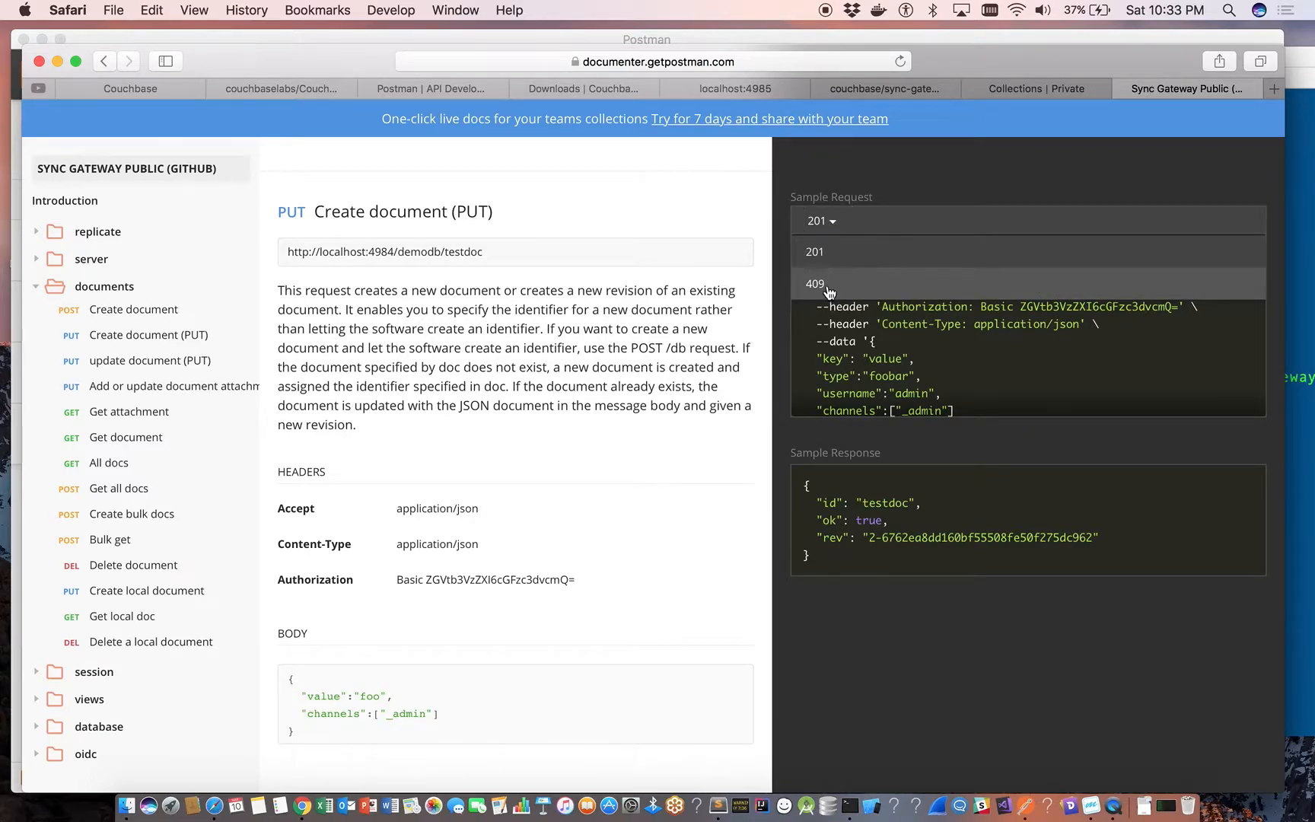
click(829, 288)
click(830, 223)
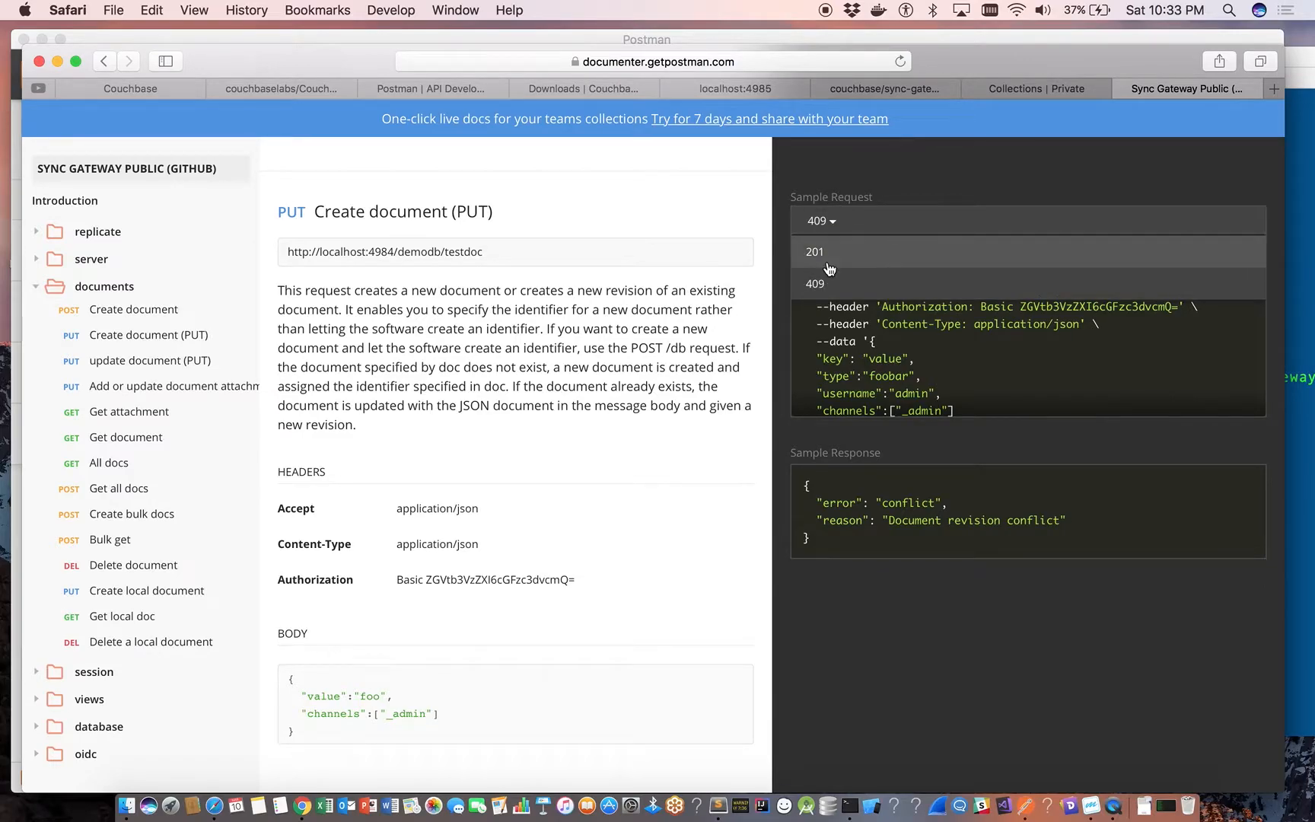
click(818, 255)
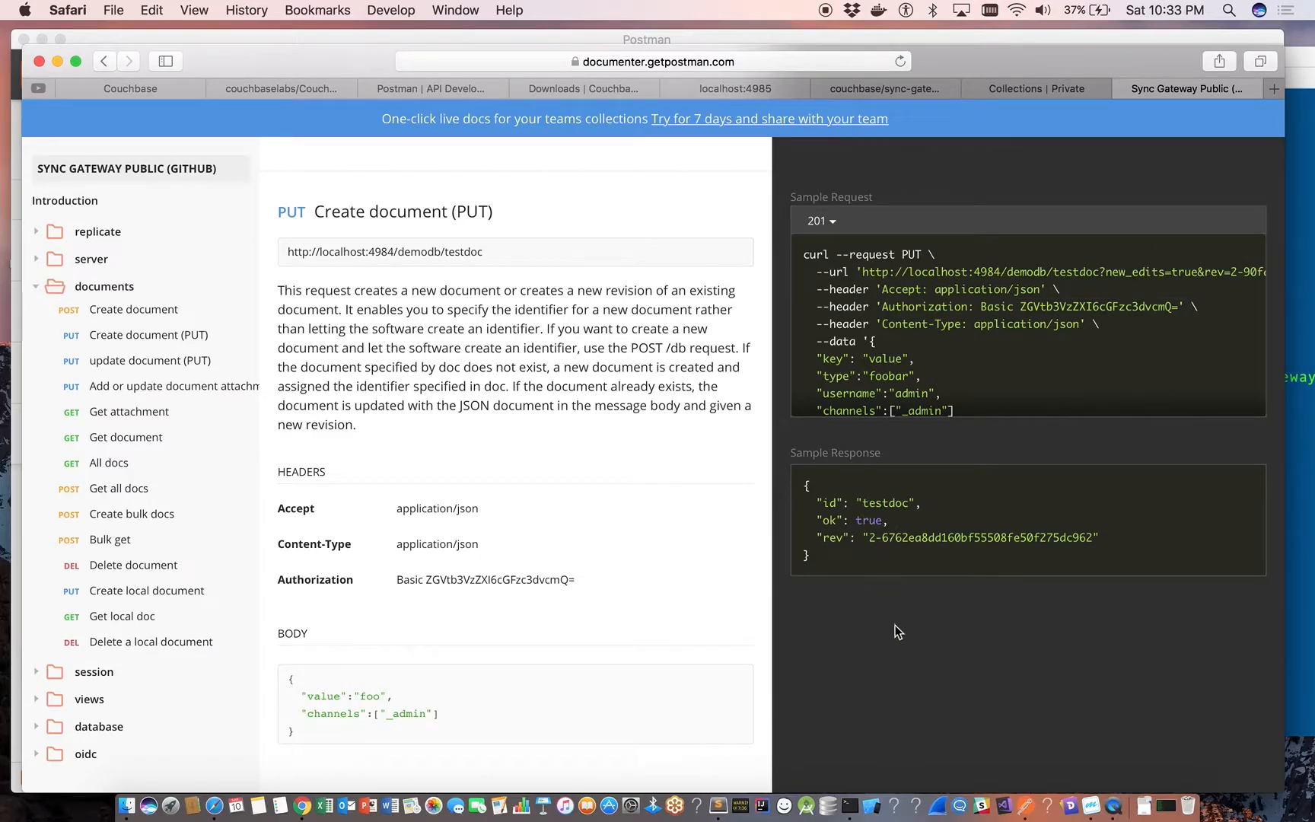
Show the 409 sample request and response in the update document (PUT) documentation.
scroll(895, 625, down, 5)
scroll(895, 625, down, 3)
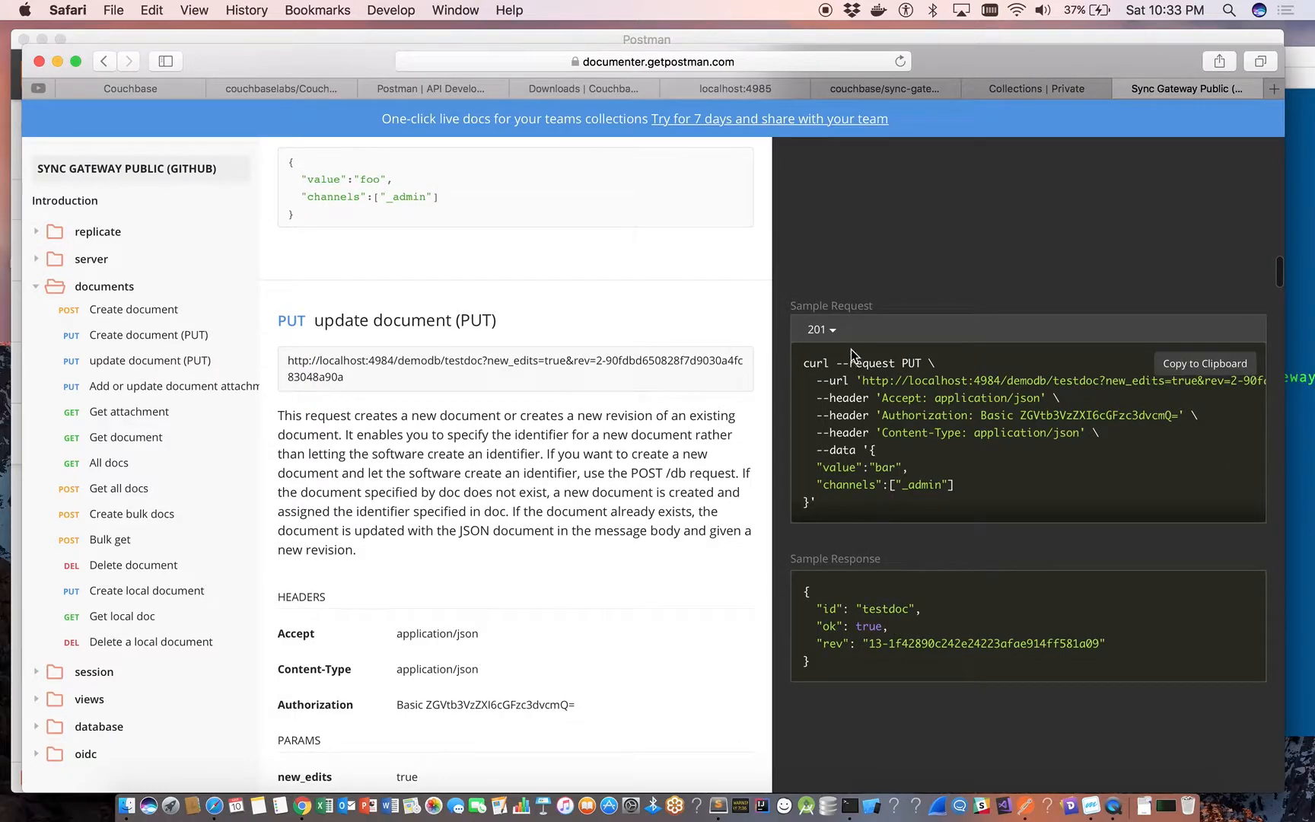
click(833, 332)
click(826, 392)
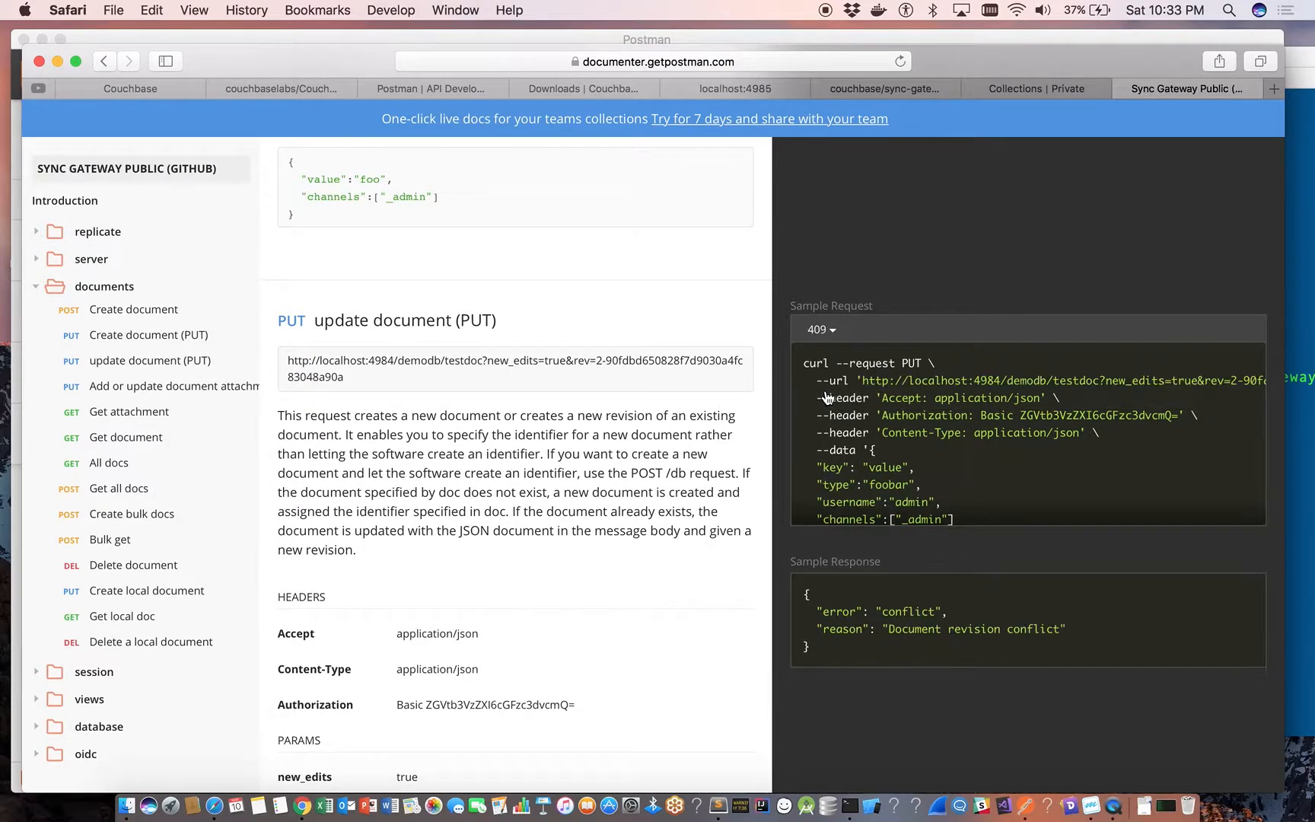
Show the 200 sample request and response in the Get document documentation and look on to the All docs entry.
scroll(926, 657, down, 10)
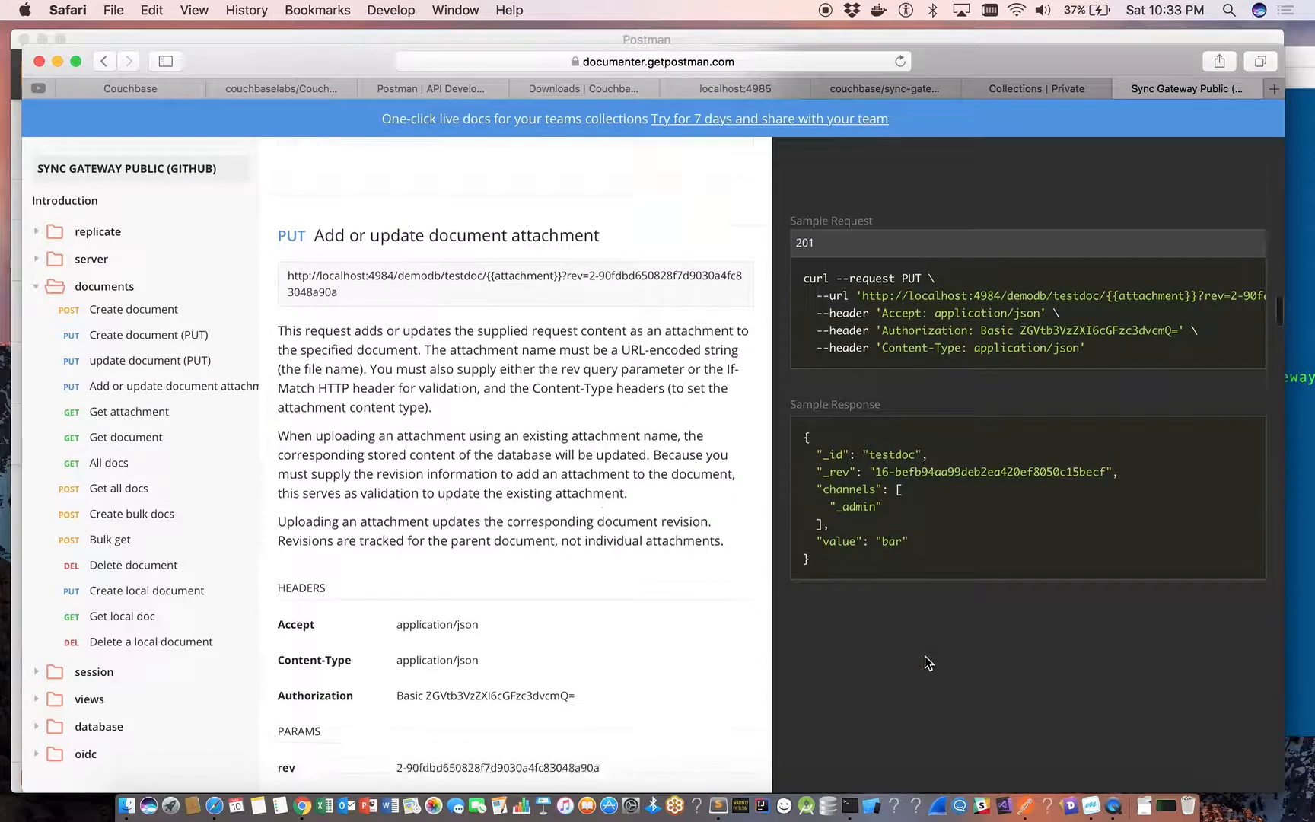
scroll(925, 657, down, 8)
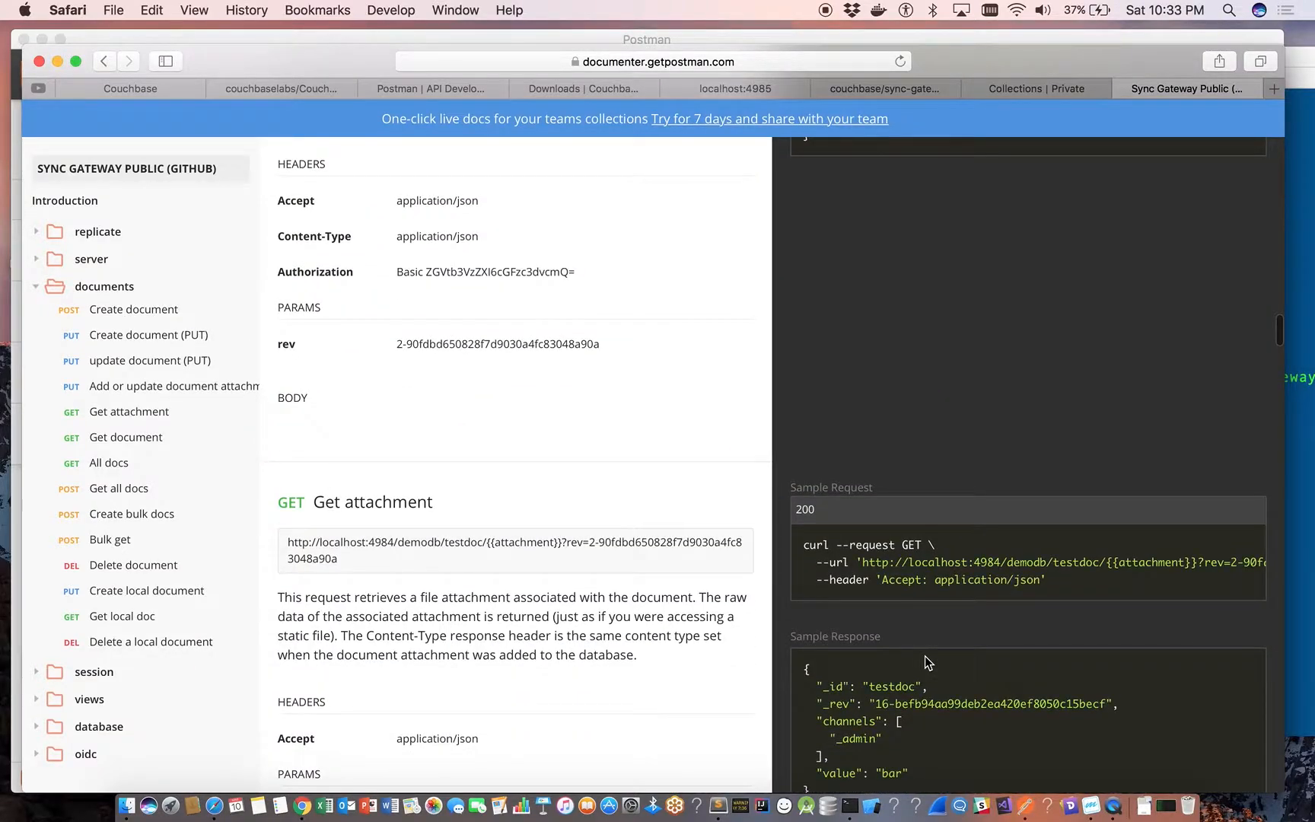
scroll(924, 657, down, 5)
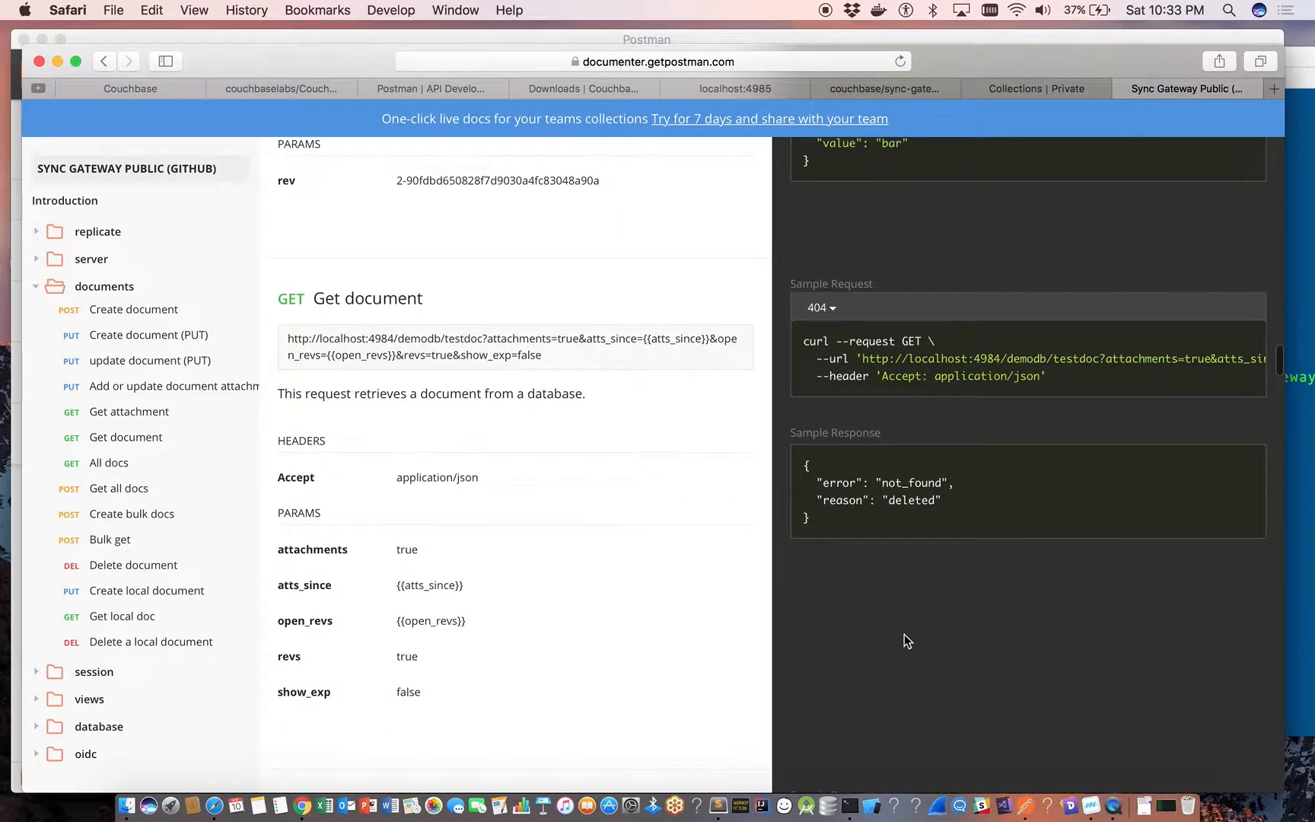
click(833, 309)
click(834, 371)
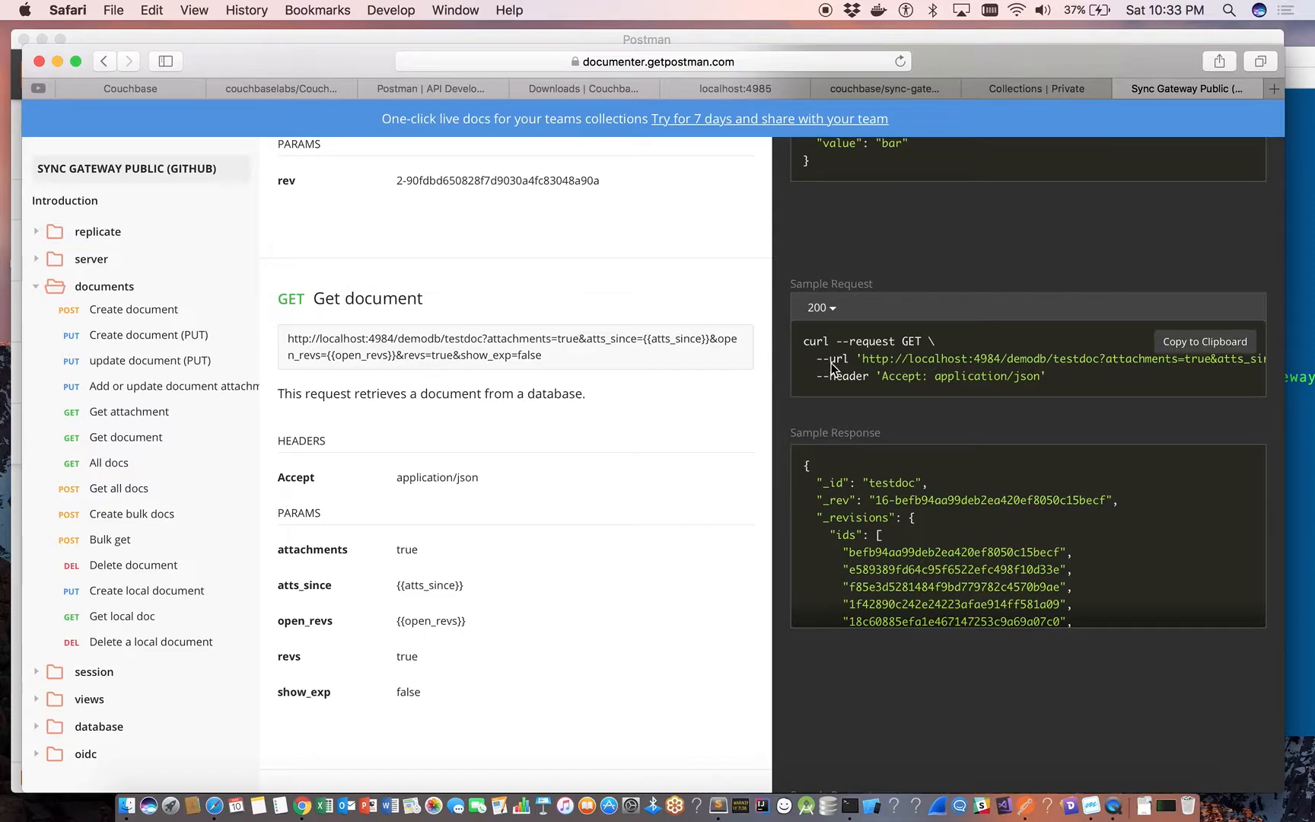
scroll(943, 529, down, 5)
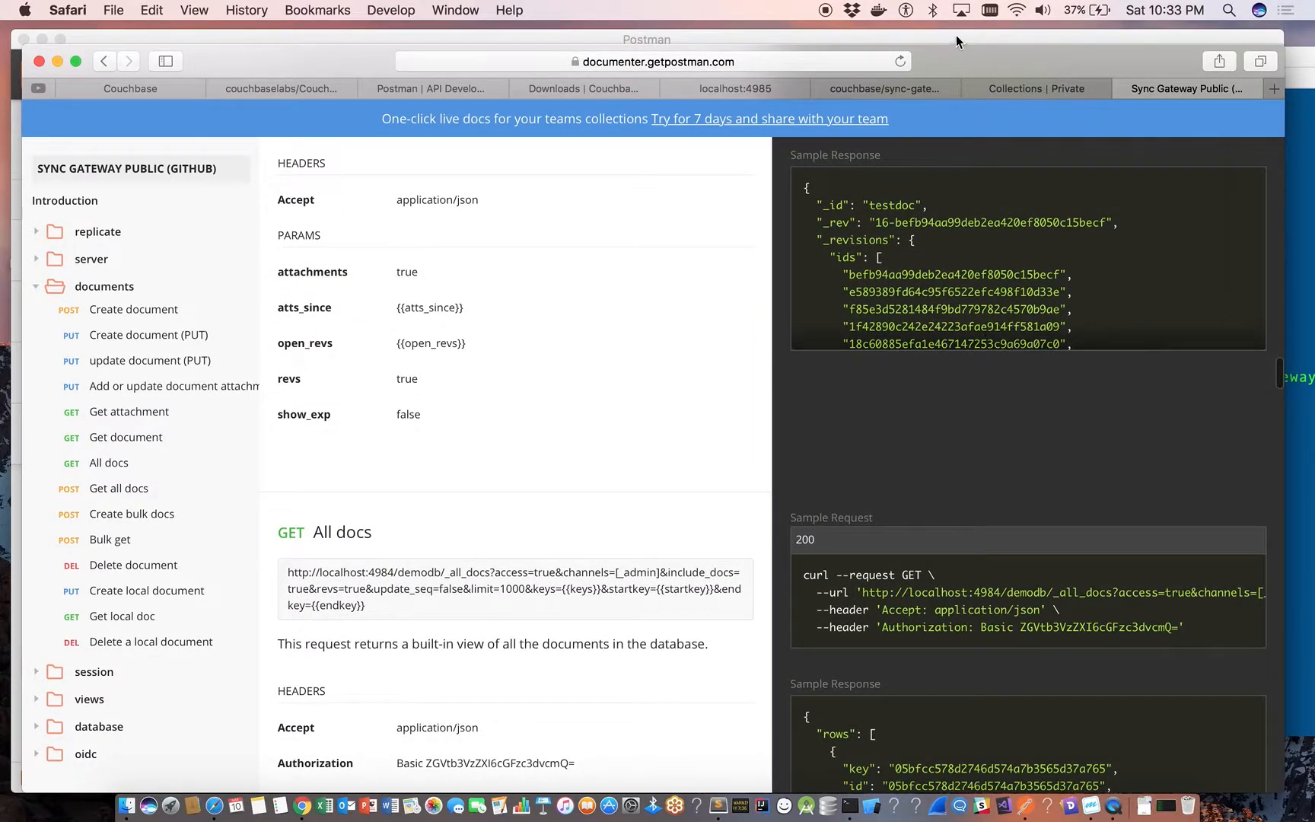
Move the Safari documentation window out of the way and switch back to the Postman app.
double_click(938, 61)
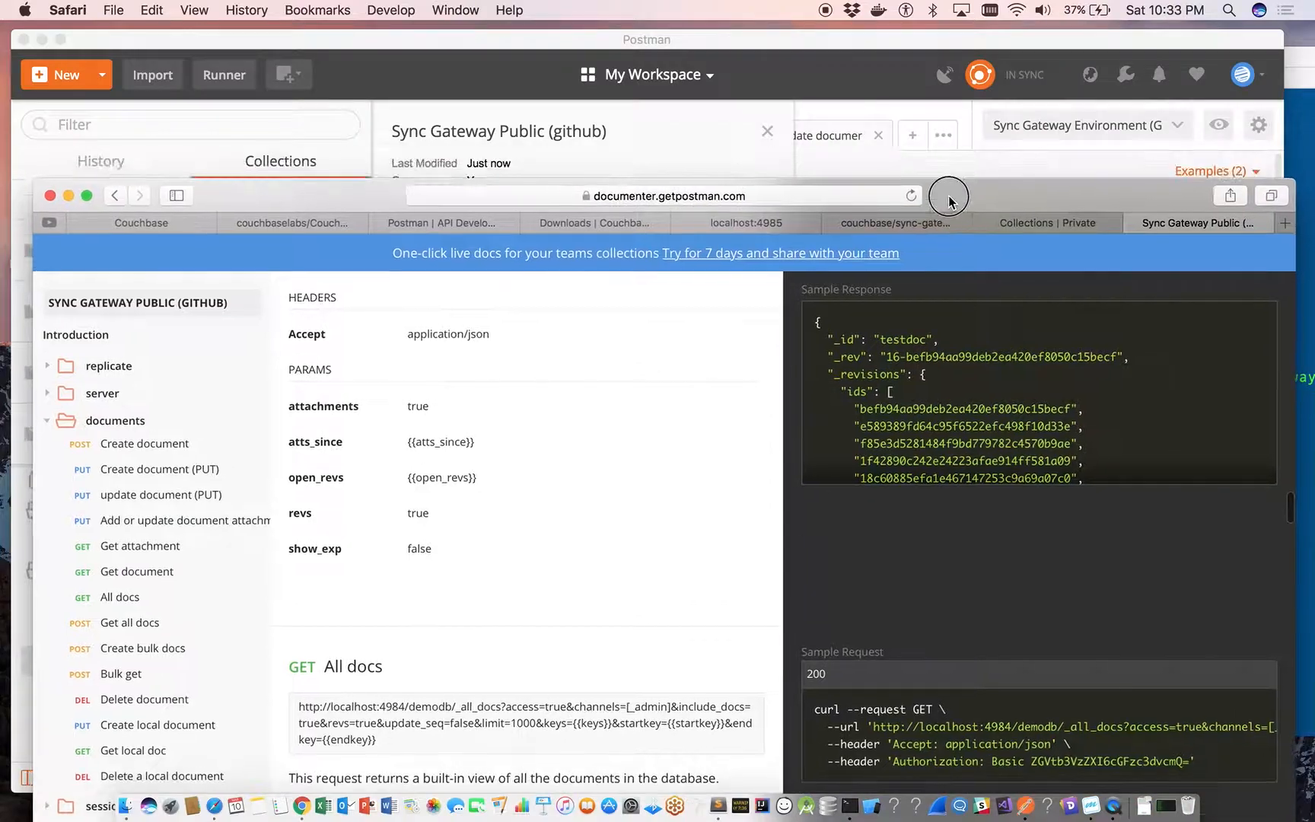
click(934, 44)
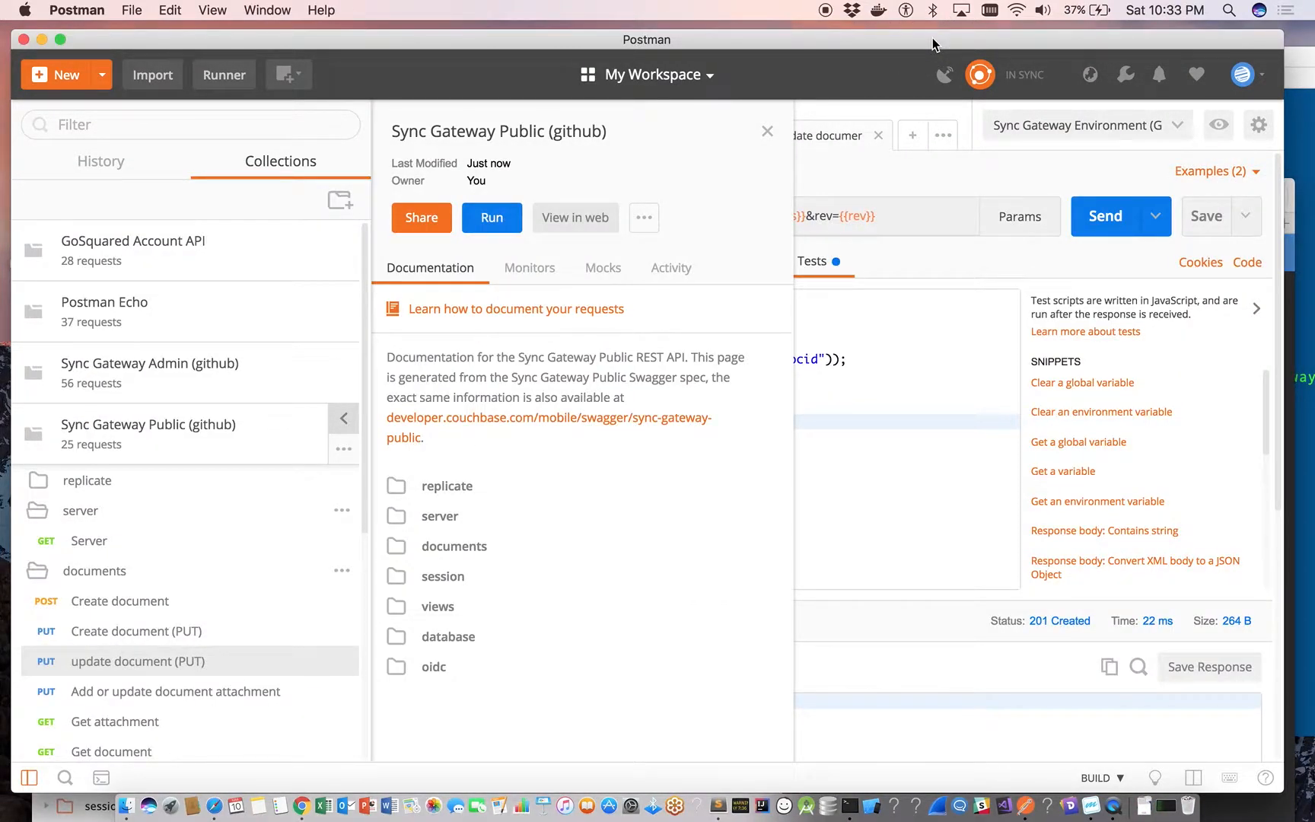